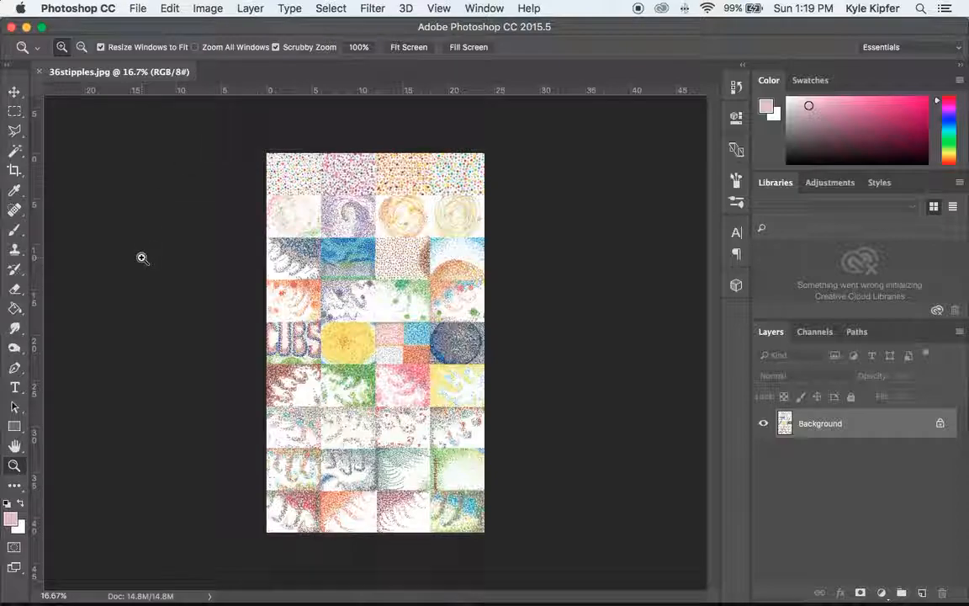
Create a new document from the U.S. Paper preset, Letter size, 8.5 by 11 inches at 300 pixels/inch
click(137, 7)
click(139, 29)
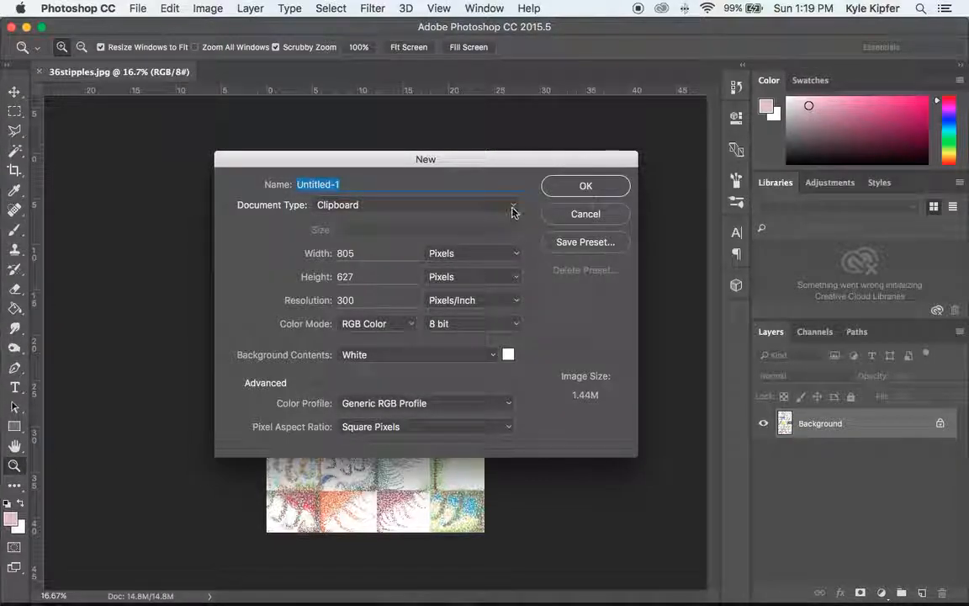
click(513, 205)
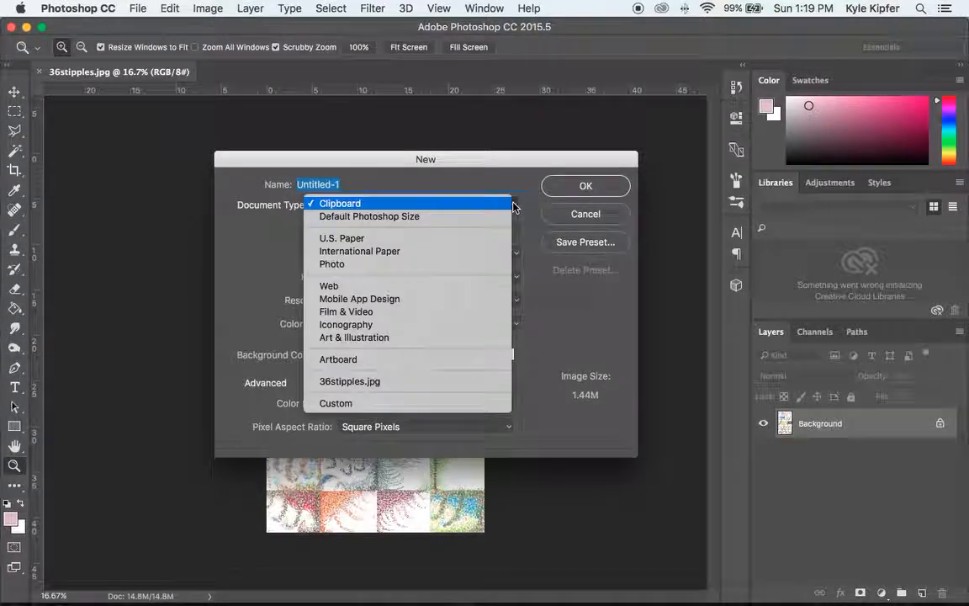
click(376, 240)
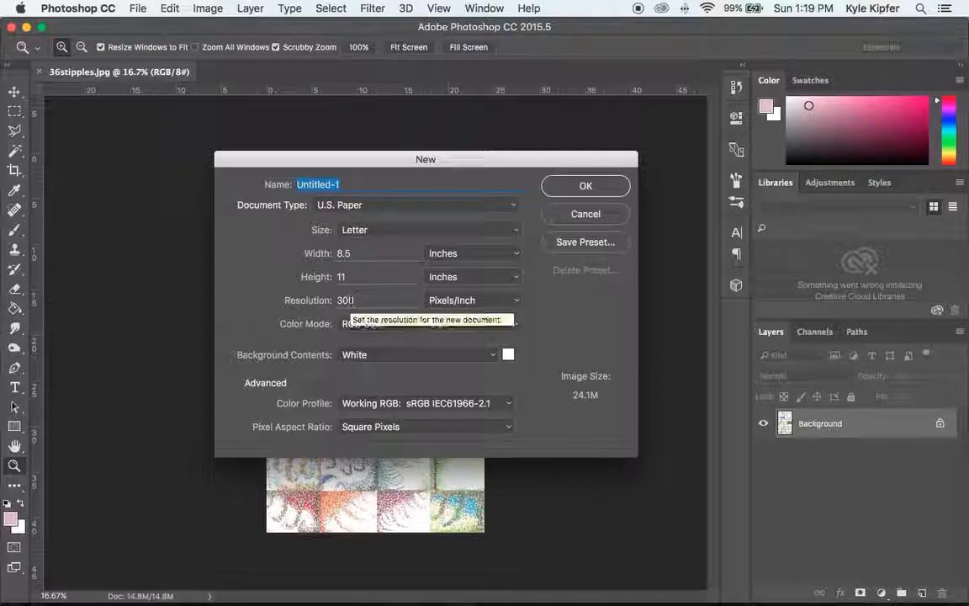
click(612, 186)
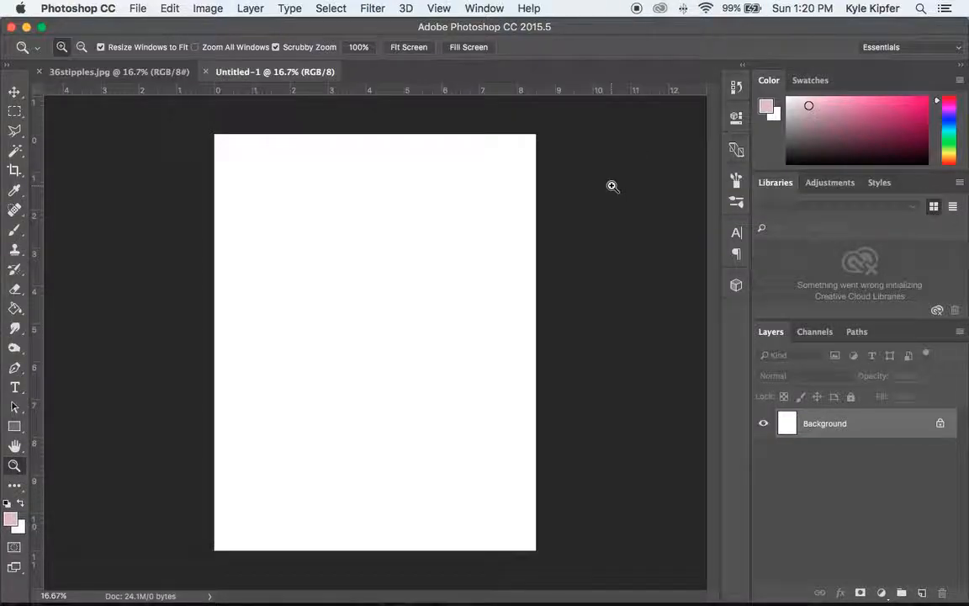
Open dot set-1.jpg, dot set-2.jpg and dot set-3.jpg together from the Dots folder on the Desktop
click(139, 74)
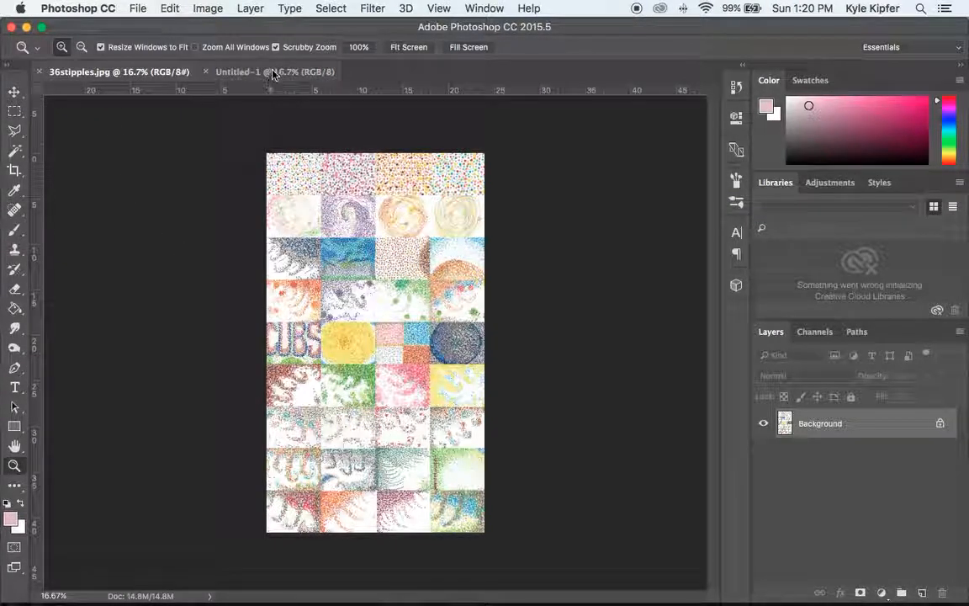
click(271, 71)
click(139, 8)
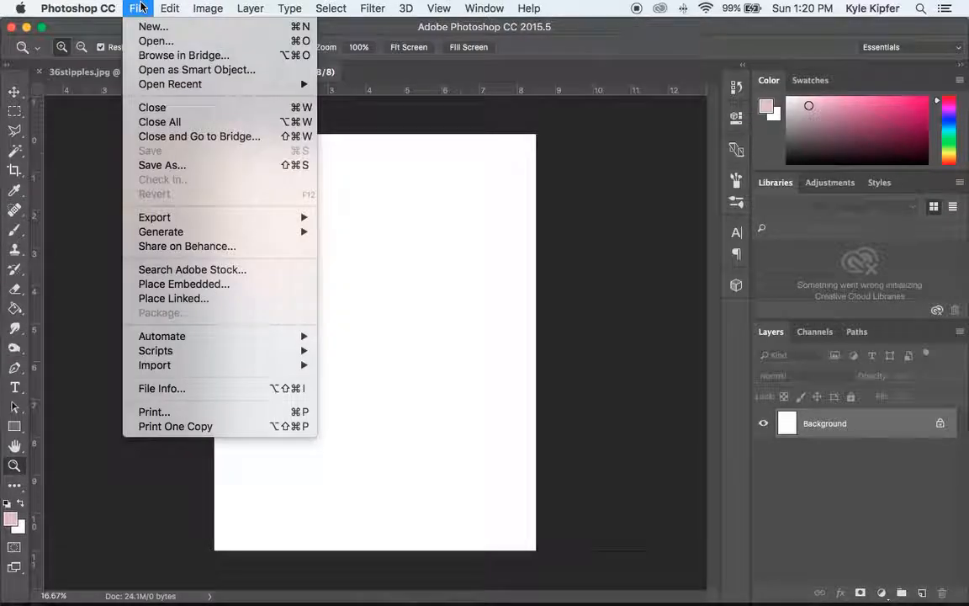
click(148, 42)
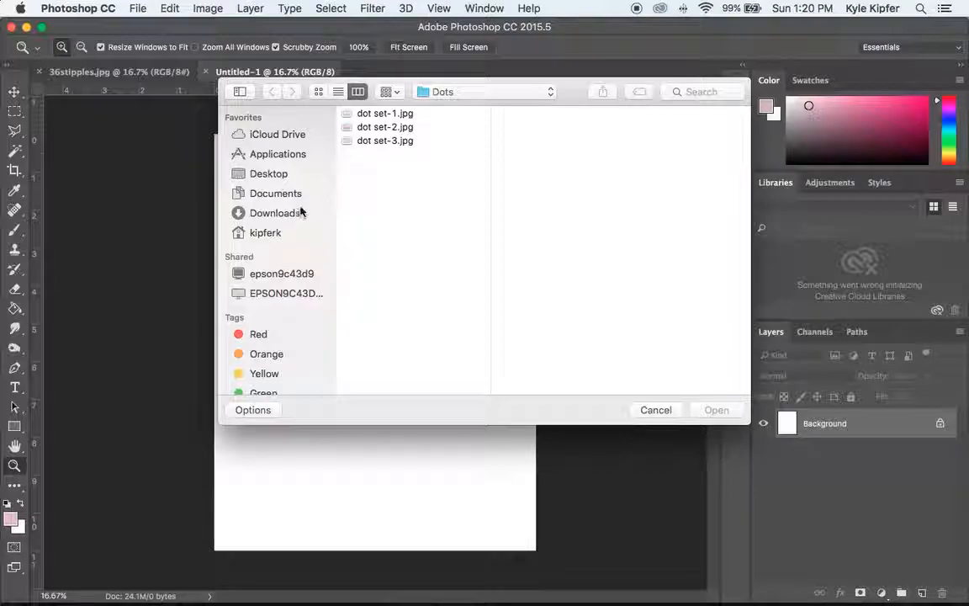
click(269, 173)
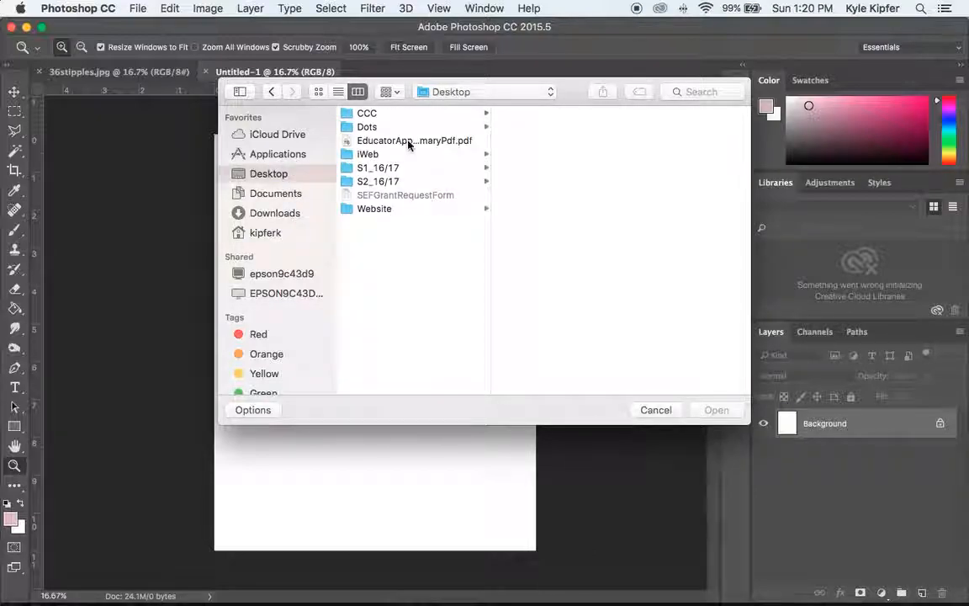
click(368, 127)
click(559, 111)
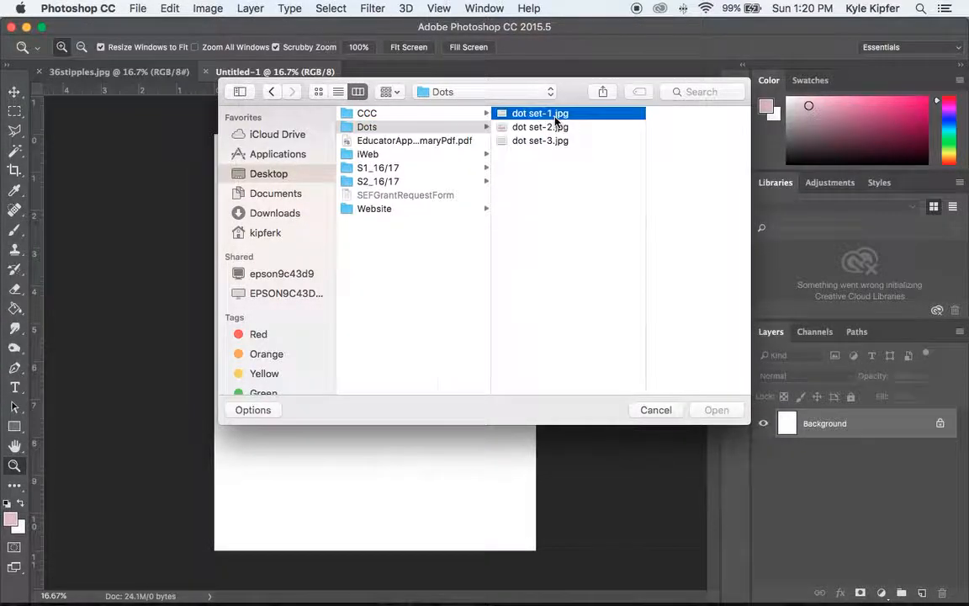
shift+click(509, 144)
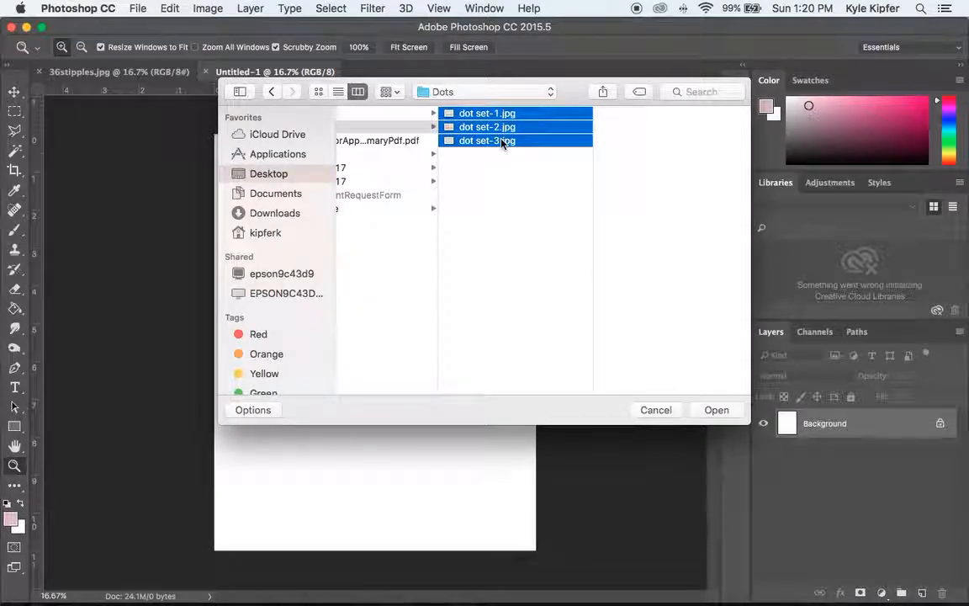
click(728, 411)
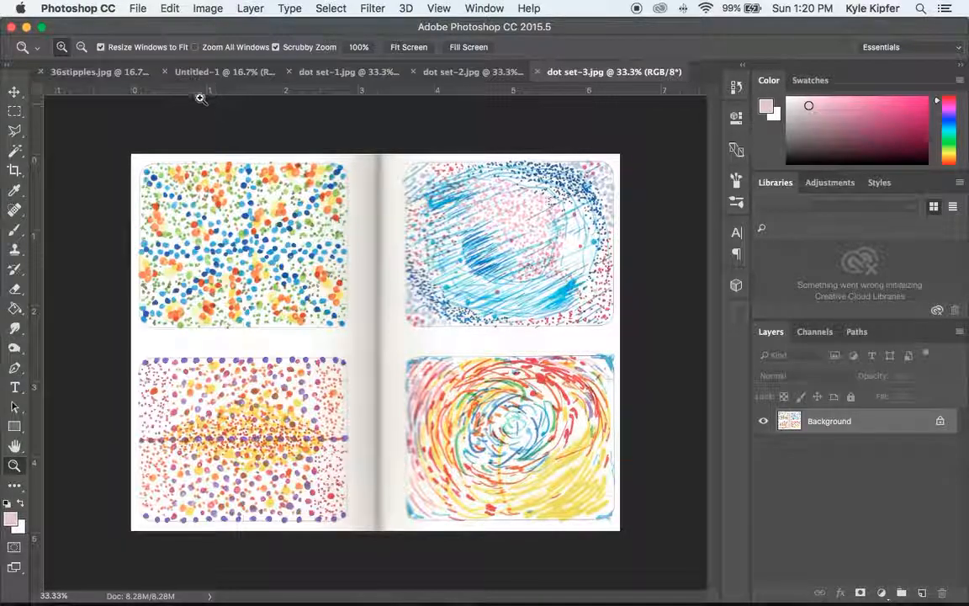
Look through the open documents: 36stipples.jpg, the blank letter page and the three dot set images
click(82, 74)
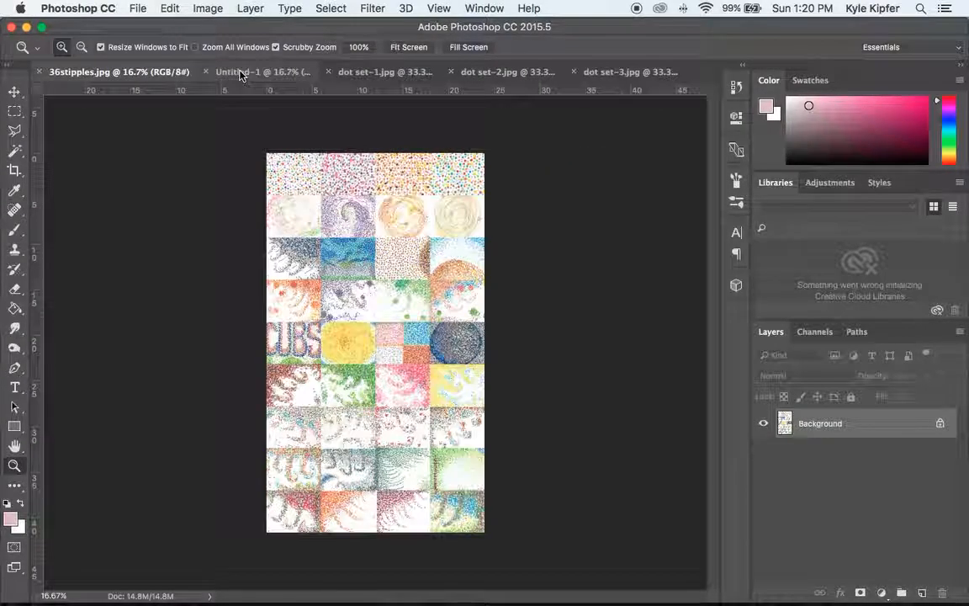
click(243, 73)
click(383, 74)
click(490, 74)
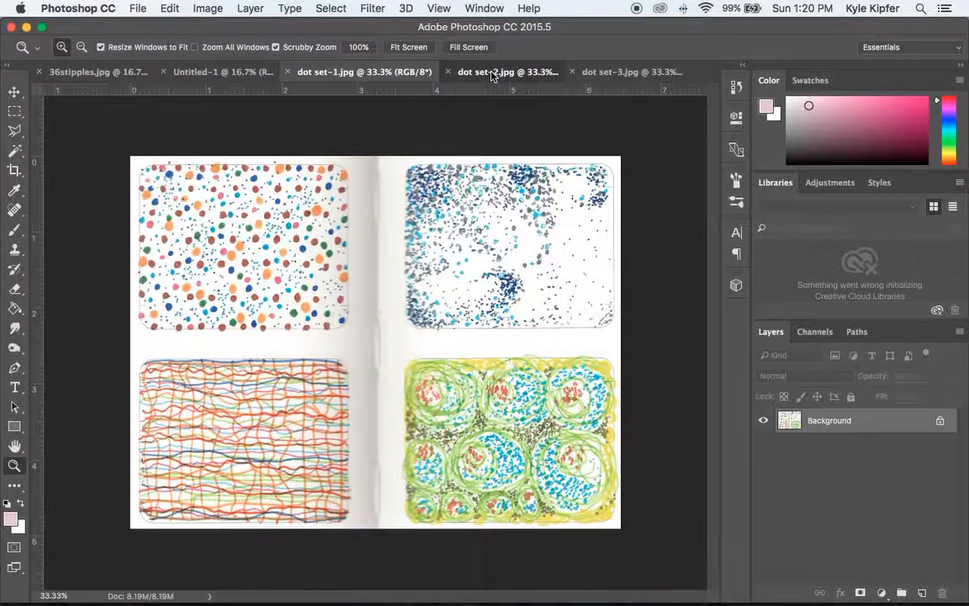
click(618, 75)
click(223, 72)
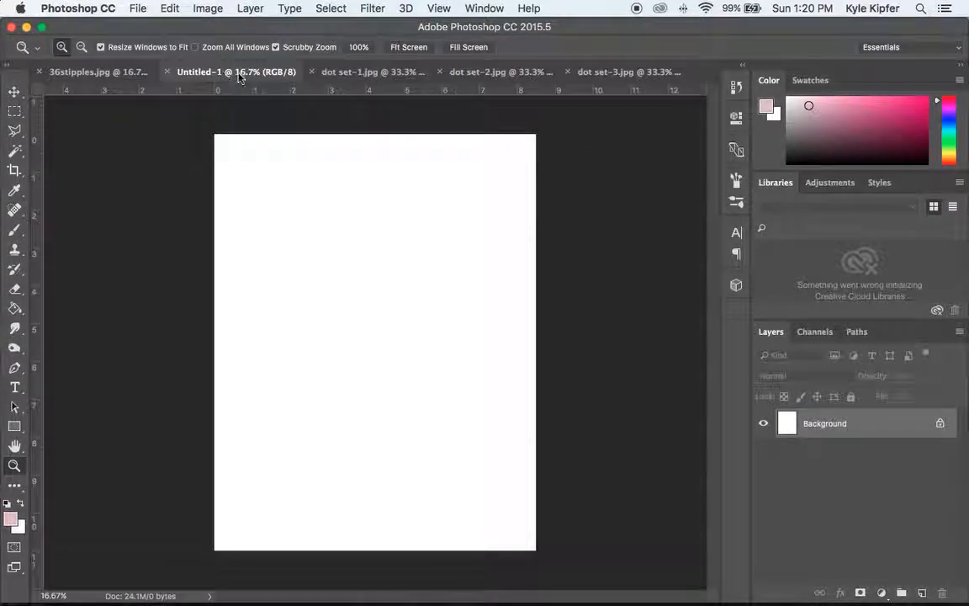
In dot set-1.jpg, select the upper-left multicoloured dot drawing with a rectangular marquee just inside its border and copy it
click(370, 72)
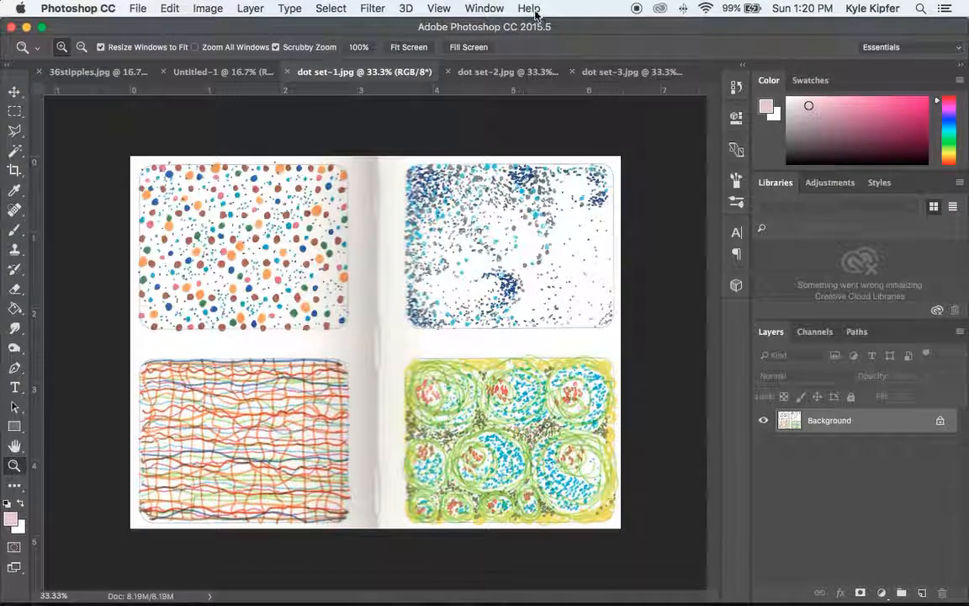
click(15, 112)
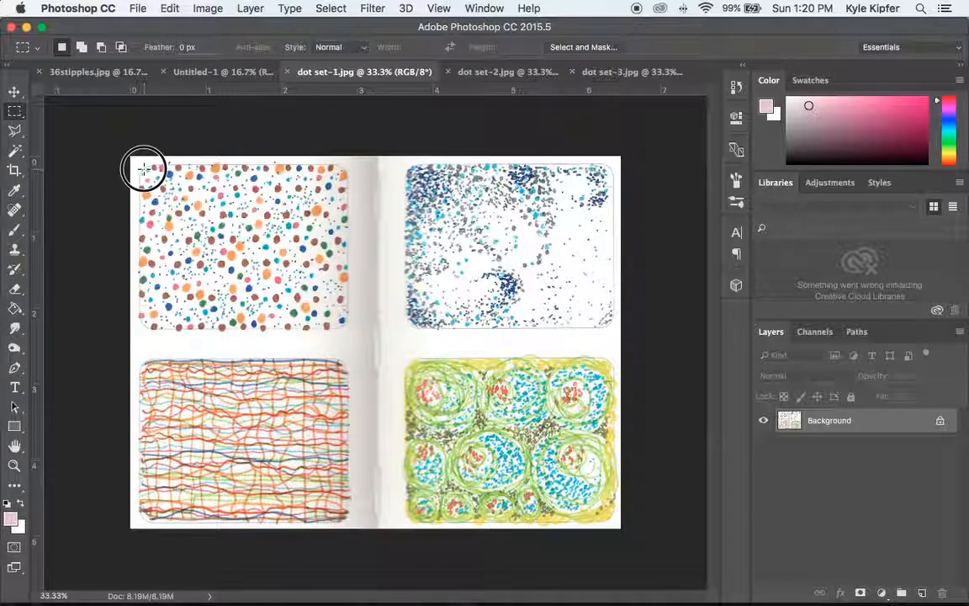
drag(144, 169, 167, 188)
drag(336, 323, 342, 320)
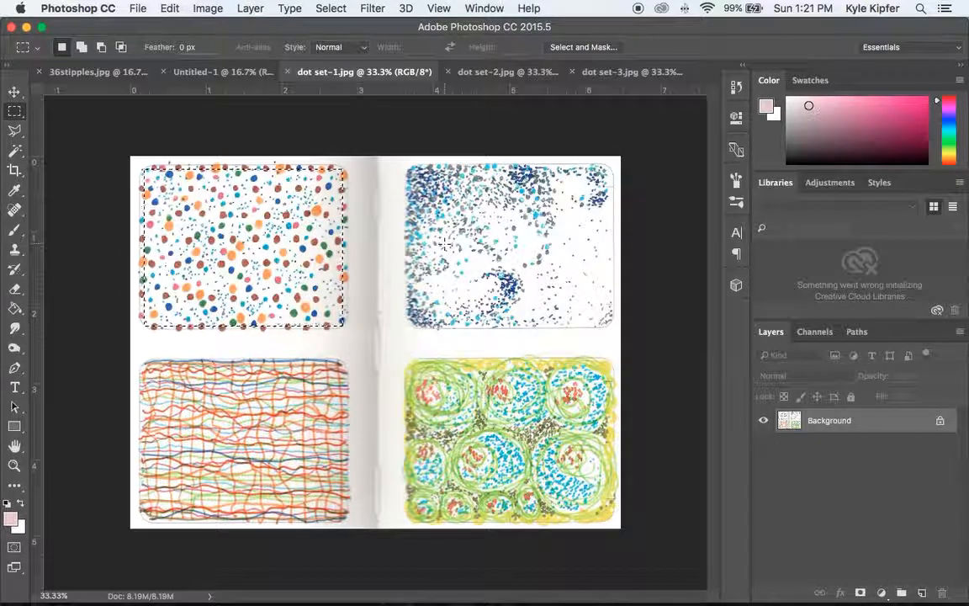
click(169, 8)
click(180, 117)
Paste the copied dot drawing into the Untitled-1 page and move it into the page's upper-left corner
click(206, 71)
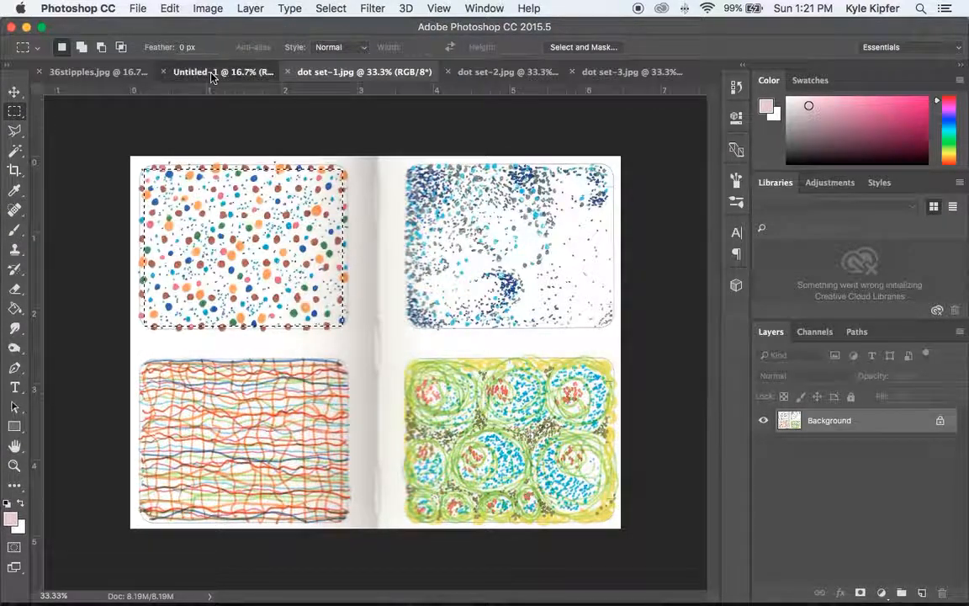
click(169, 8)
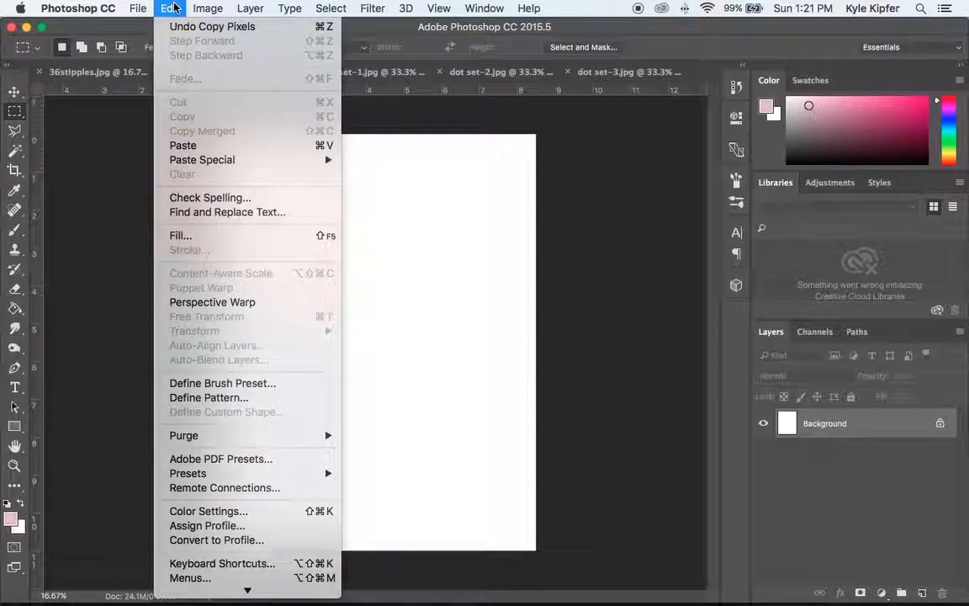
click(208, 146)
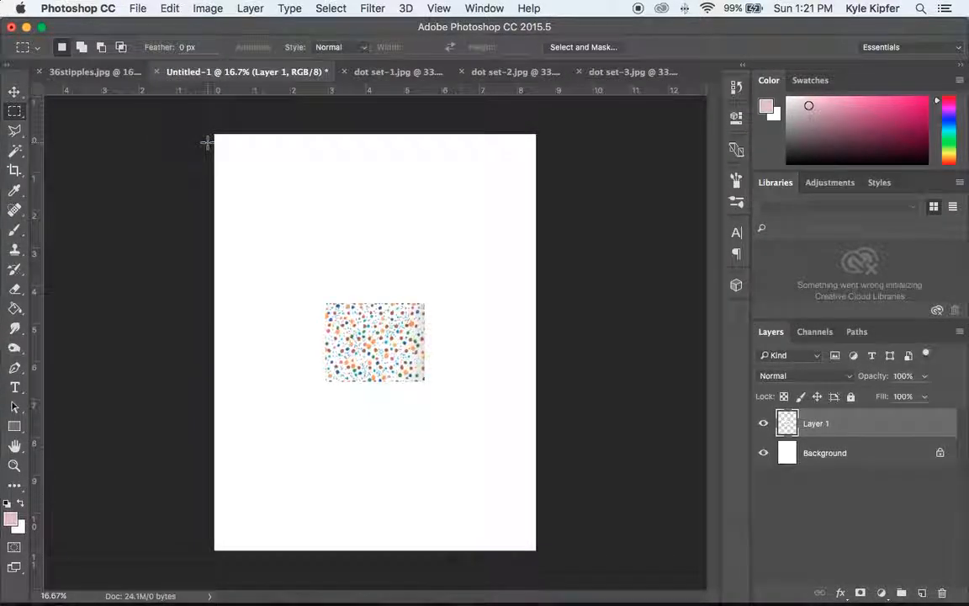
click(14, 90)
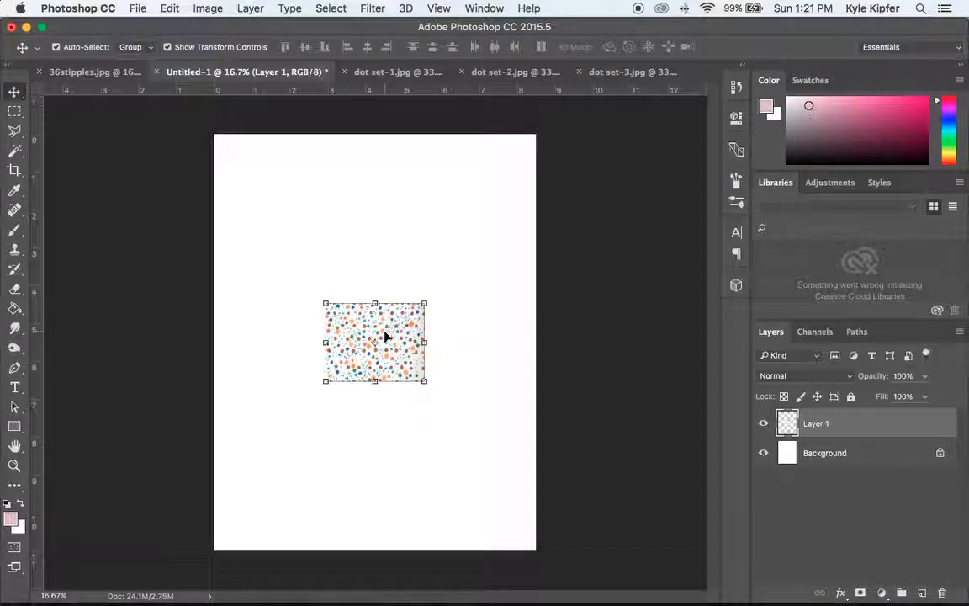
click(15, 93)
drag(395, 335, 277, 169)
click(347, 208)
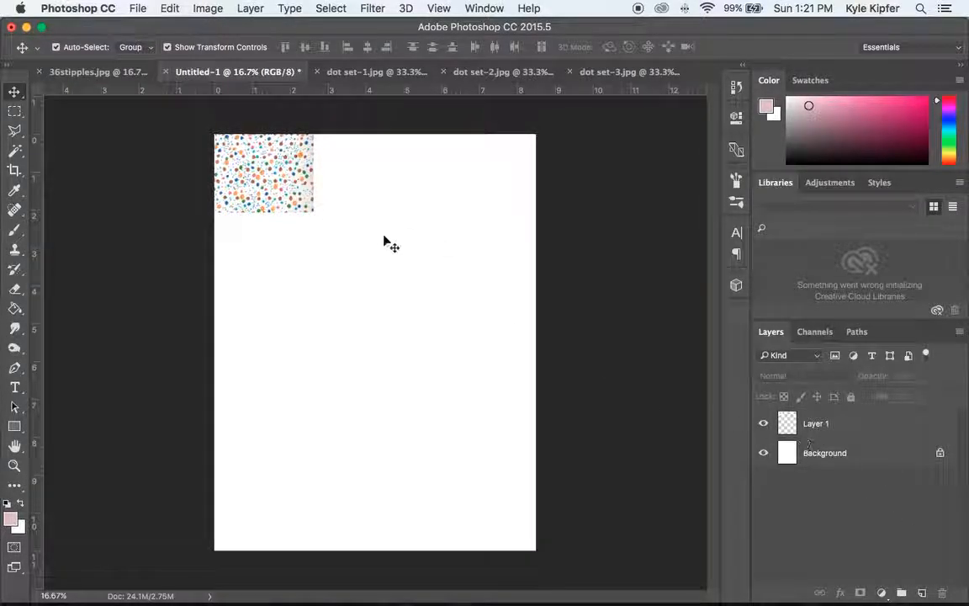
In dot set-1.jpg, select the upper-right blue stipple drawing with a rectangular marquee and copy it
click(371, 72)
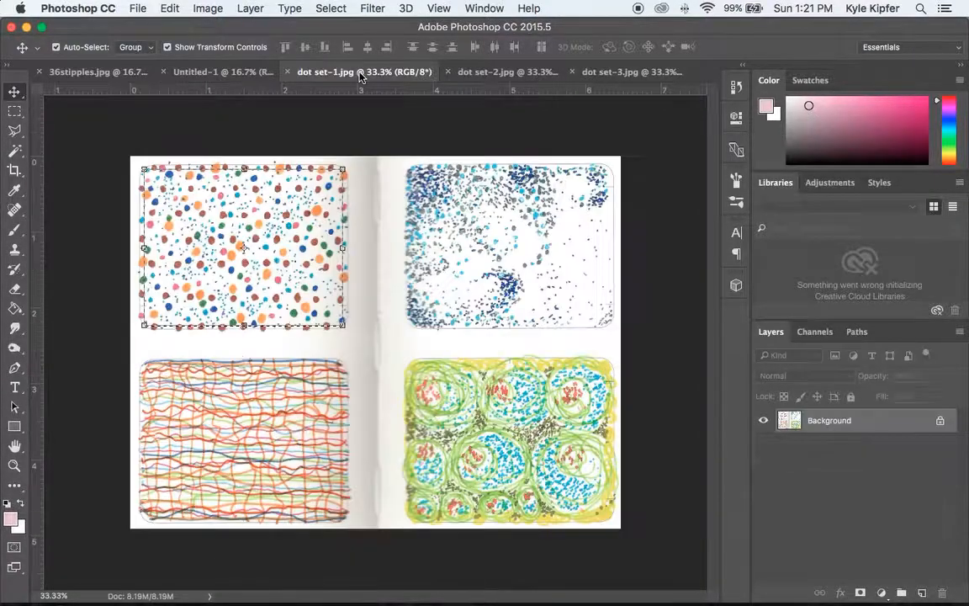
click(15, 111)
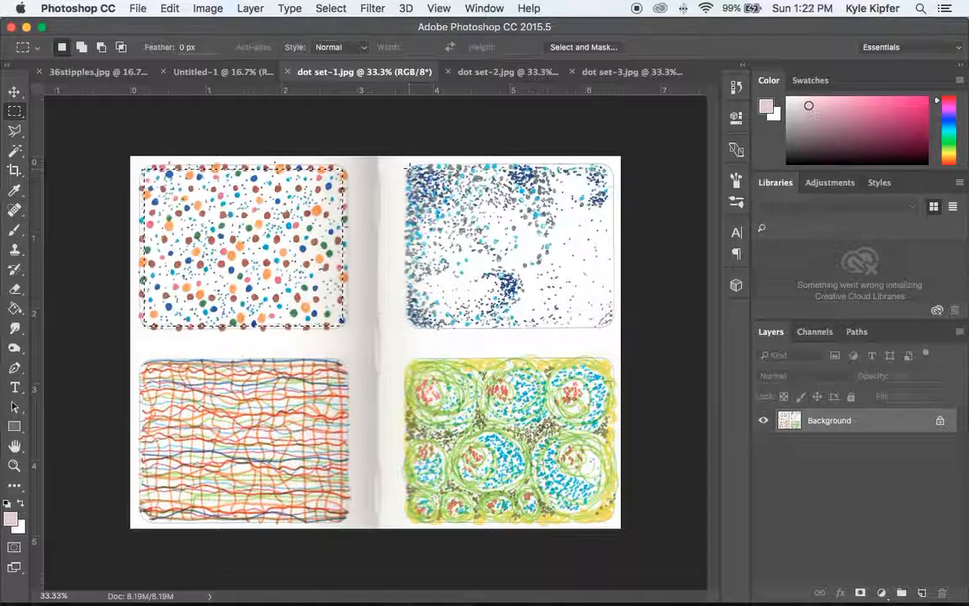
click(409, 168)
drag(468, 216, 609, 320)
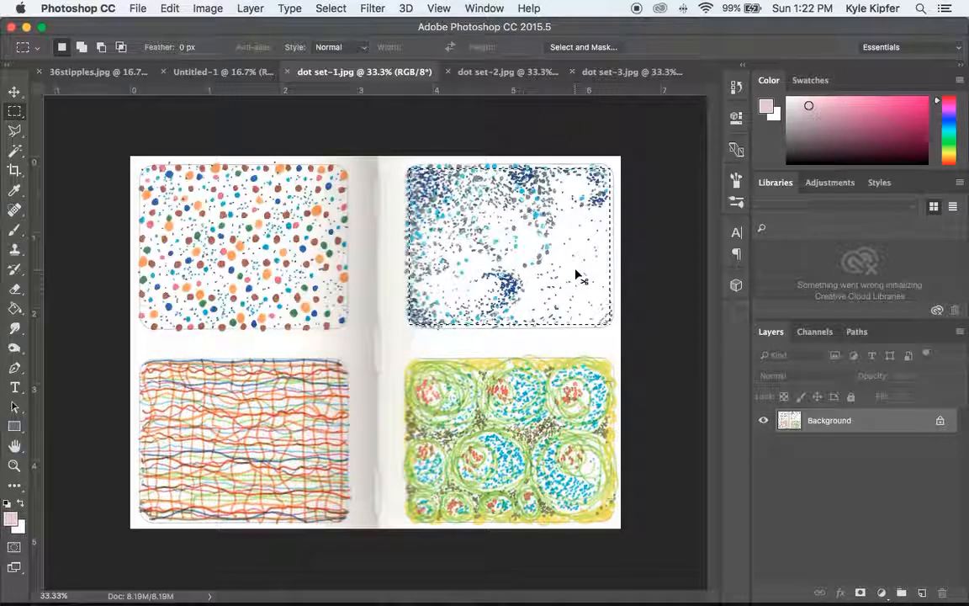
Paste the blue stipple drawing into Untitled-1 and place it against the right edge of the first drawing, aligned with the page top
drag(577, 275, 181, 66)
key(super+v)
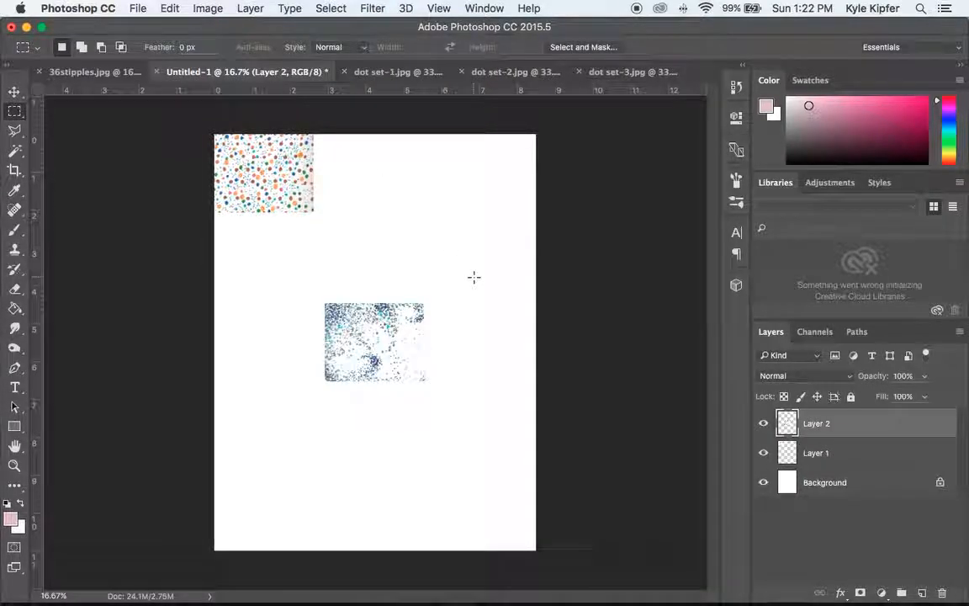
click(16, 92)
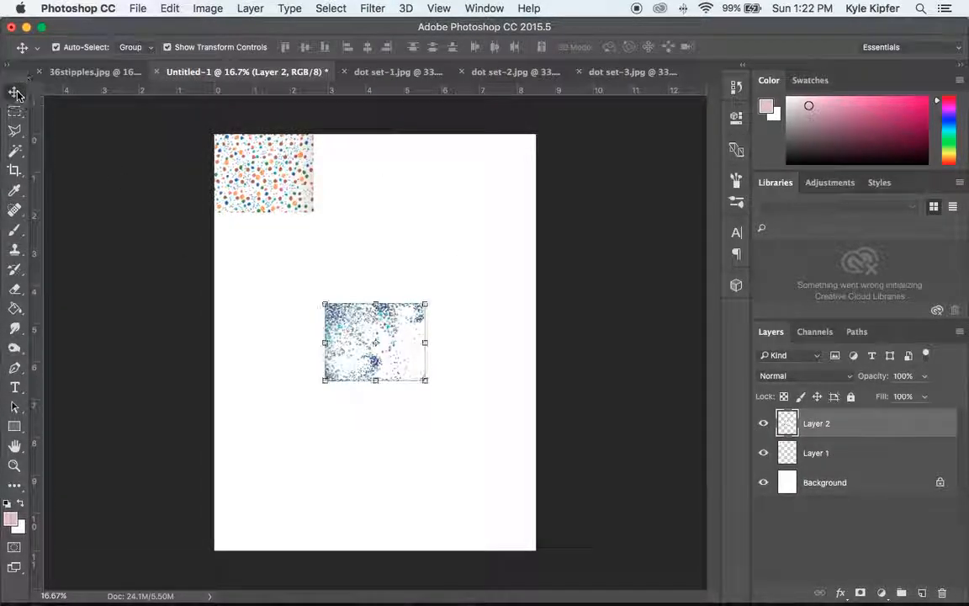
drag(392, 341, 382, 174)
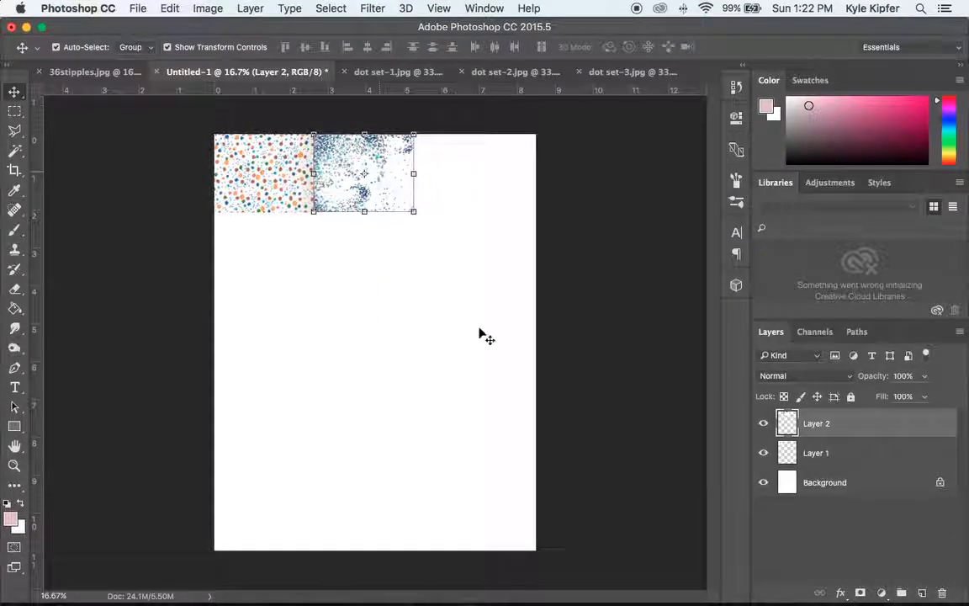
In dot set-1.jpg, select the lower-left woven line drawing with a rectangular marquee and copy it
click(389, 74)
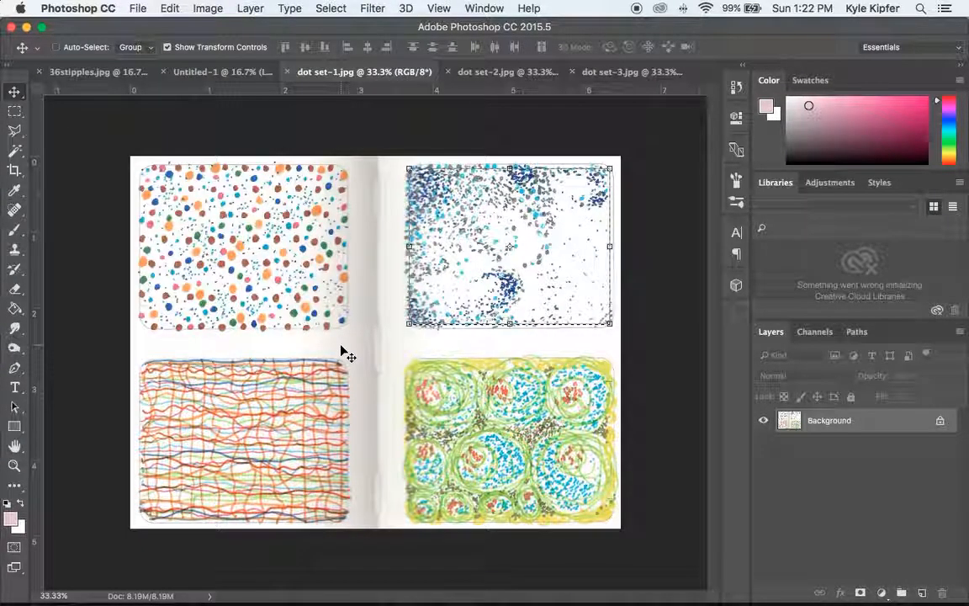
click(15, 111)
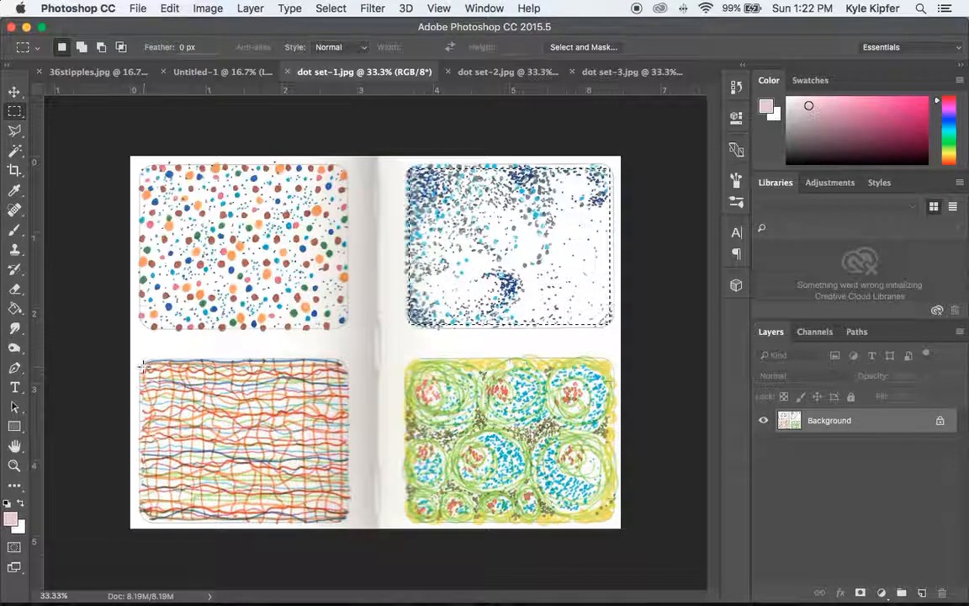
drag(141, 363, 347, 520)
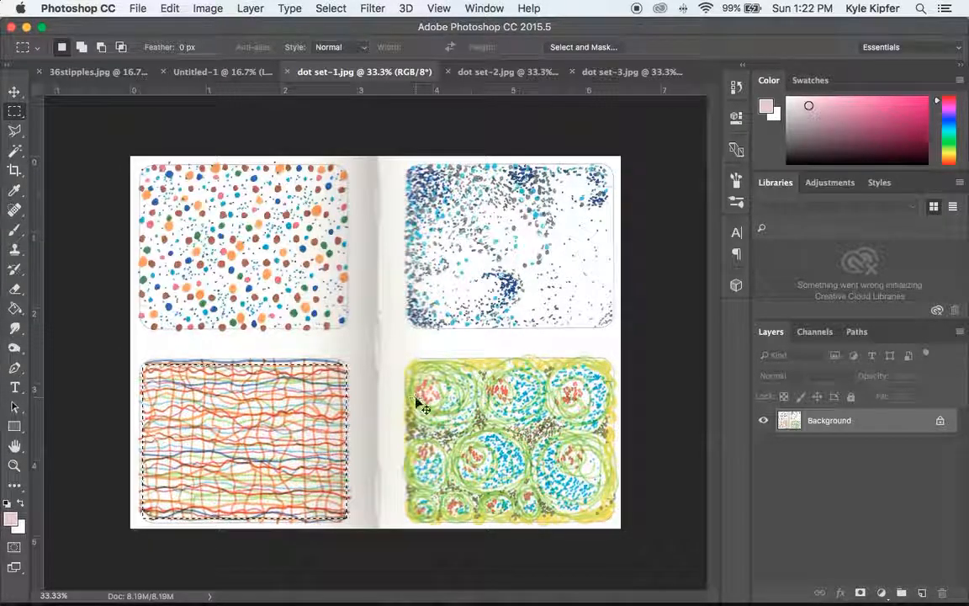
Paste the woven line drawing into Untitled-1 and place it as the third tile in the top row, beside the blue stipple drawing
click(236, 71)
key(super+v)
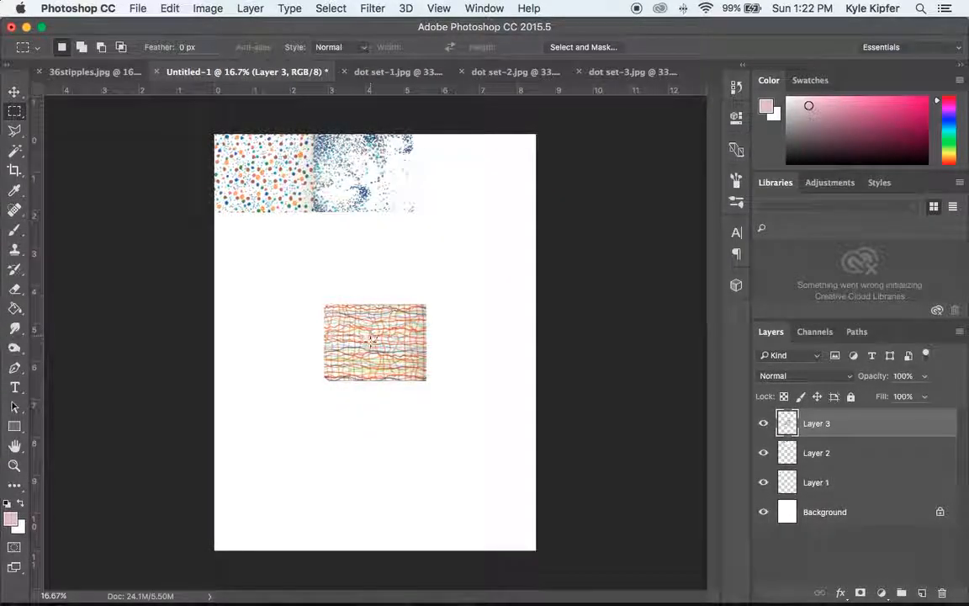
key(v)
drag(393, 333, 480, 160)
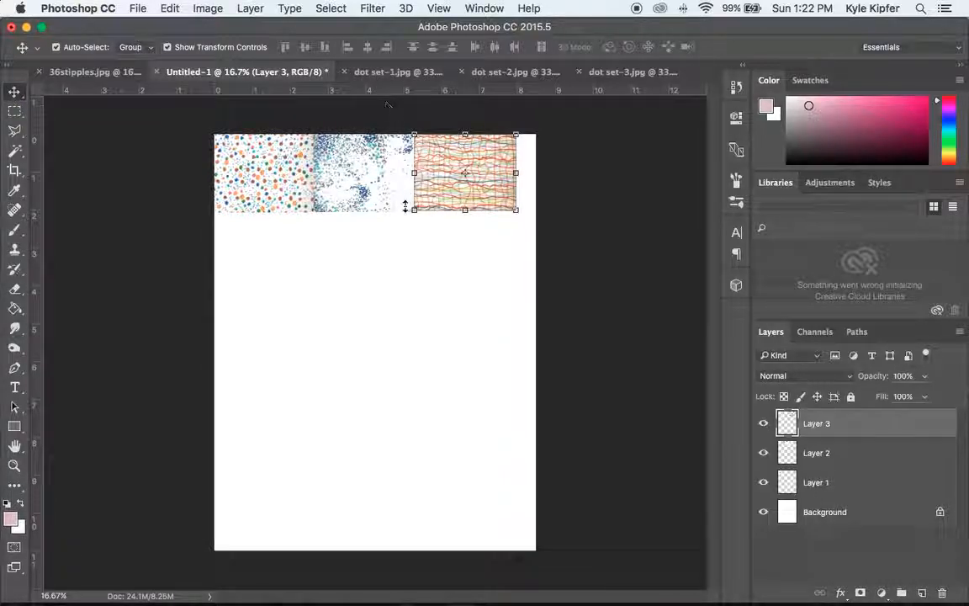
In dot set-1.jpg, select the lower-right green circles drawing with a rectangular marquee and copy it
click(394, 72)
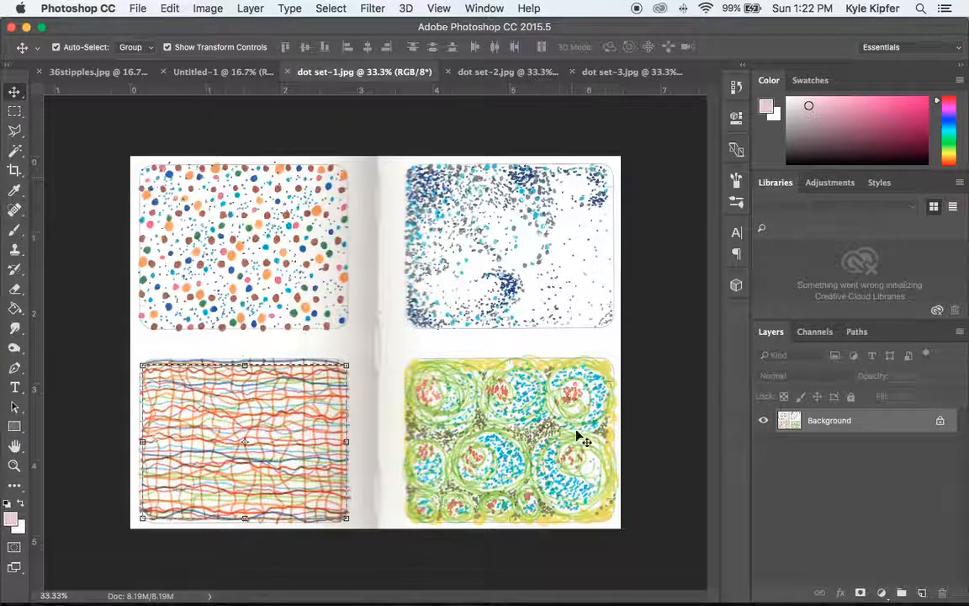
key(m)
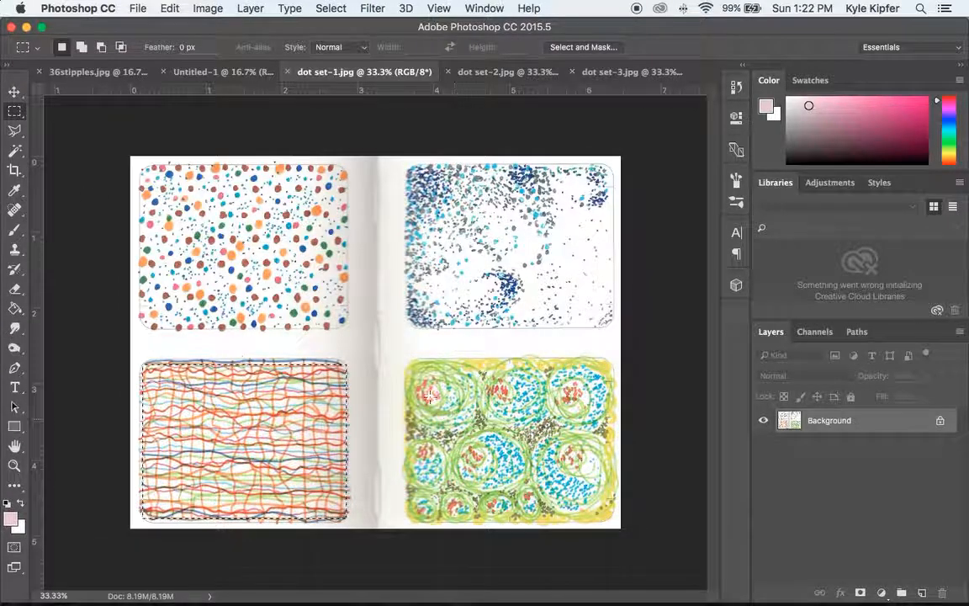
drag(406, 363, 614, 522)
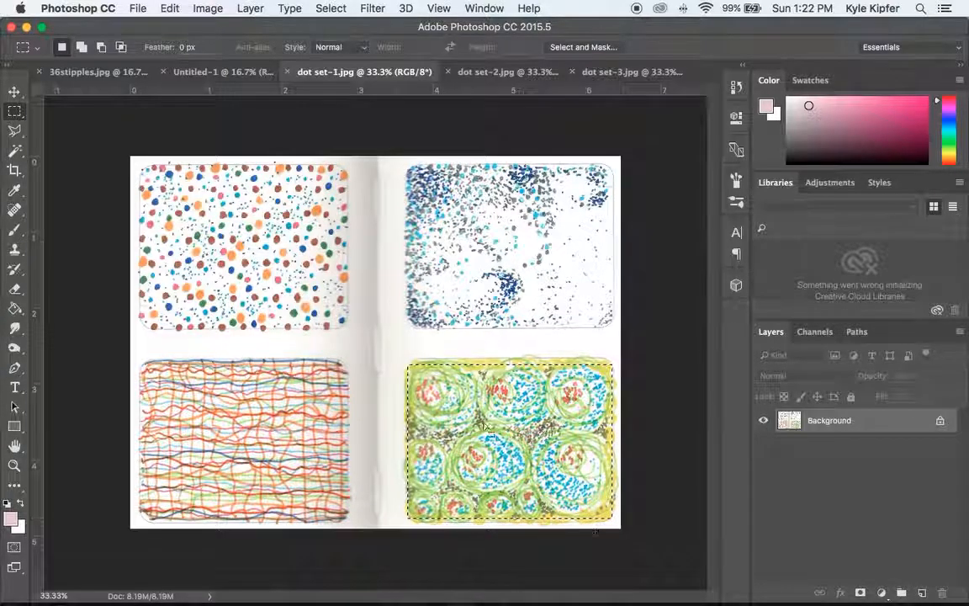
Paste the green circles drawing into Untitled-1 as the first tile of the second row, and close dot set-1.jpg
click(216, 73)
key(super+v)
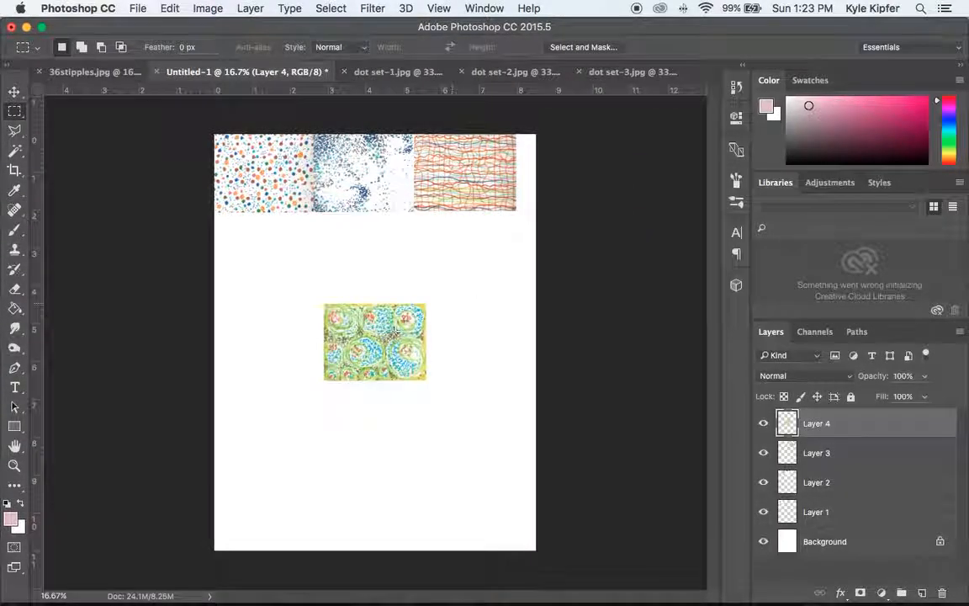
key(v)
drag(397, 341, 290, 241)
click(389, 73)
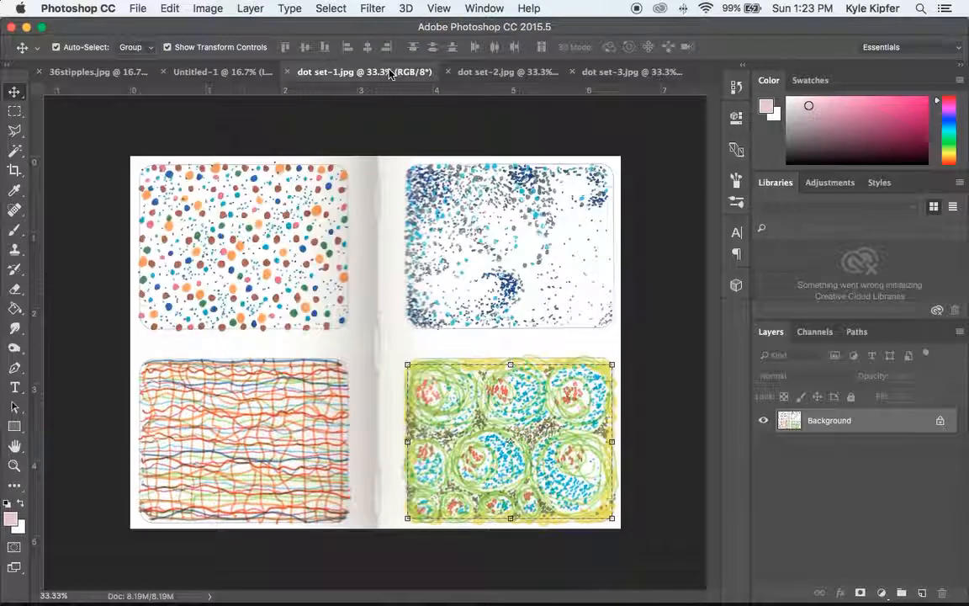
click(289, 72)
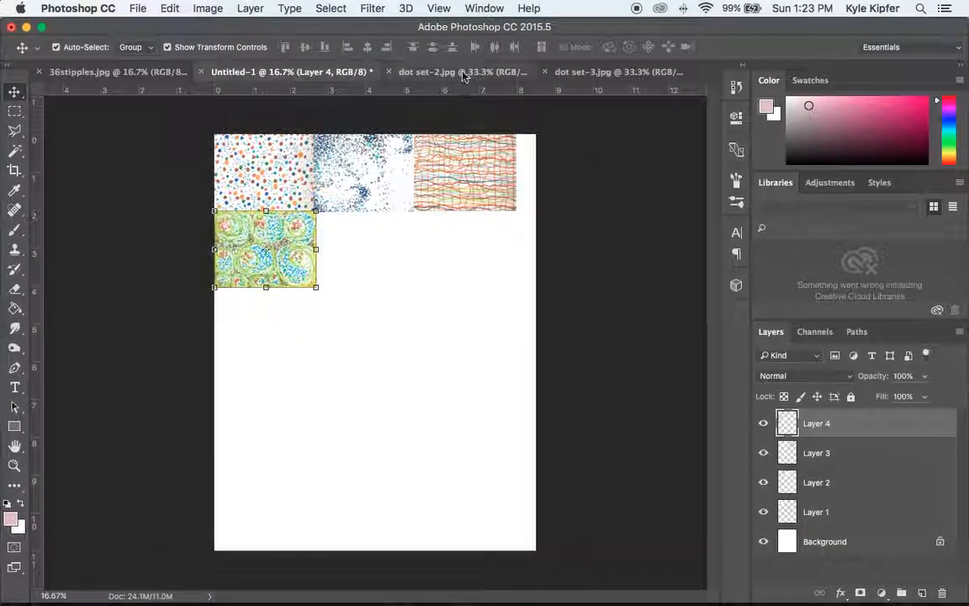
In dot set-2.jpg, select the upper-left brown-ringed dot drawing with a rectangular marquee and copy it
click(455, 73)
click(15, 110)
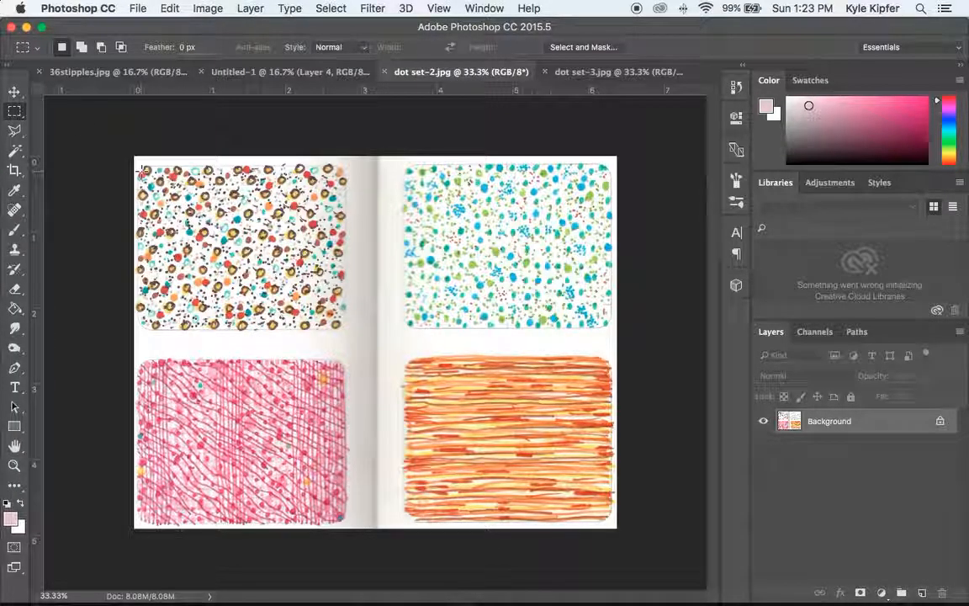
drag(140, 171, 341, 326)
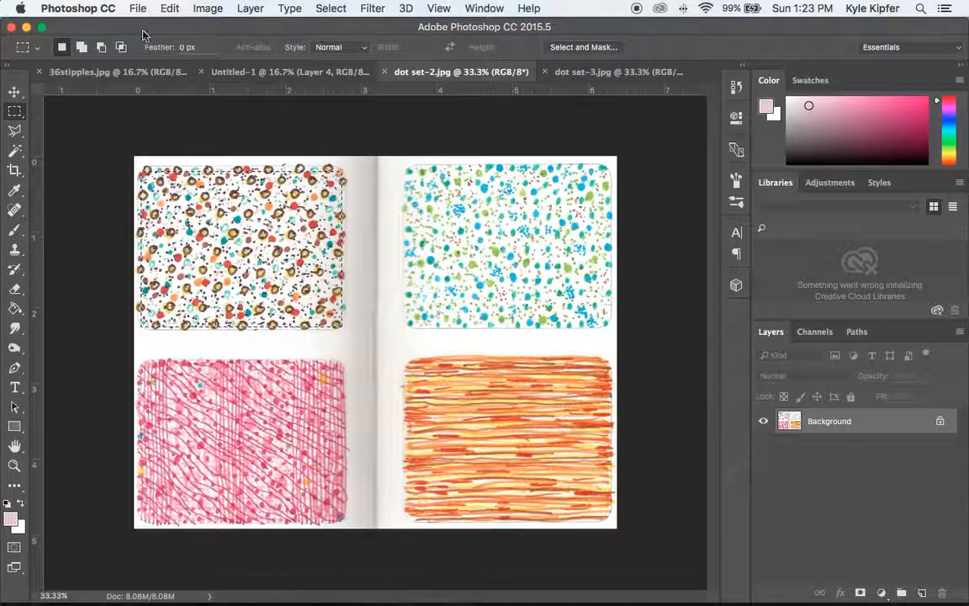
Paste the brown-ringed dot drawing into Untitled-1 as the second tile of the second row, and nudge the green circles tile level with it
click(319, 72)
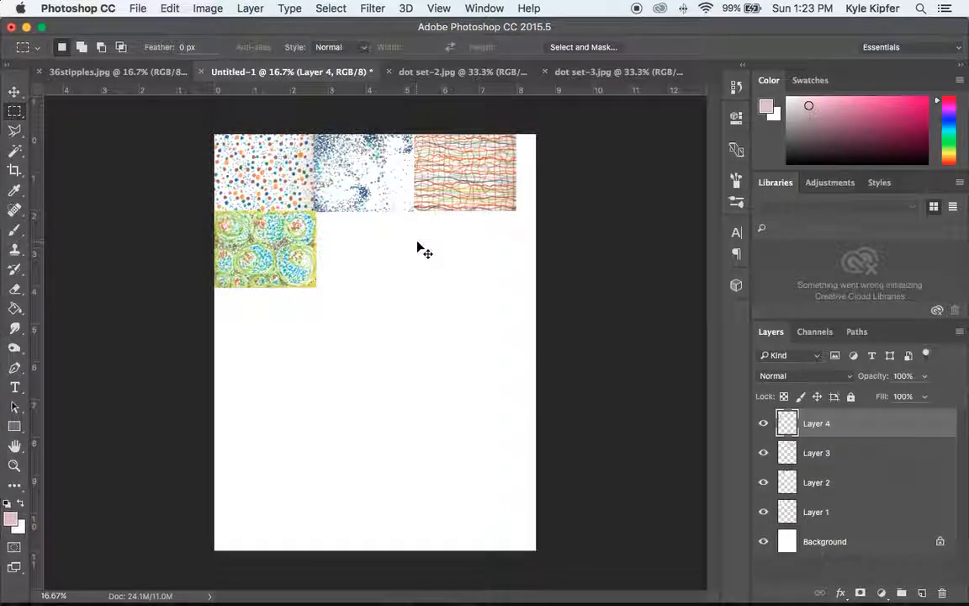
key(super+v)
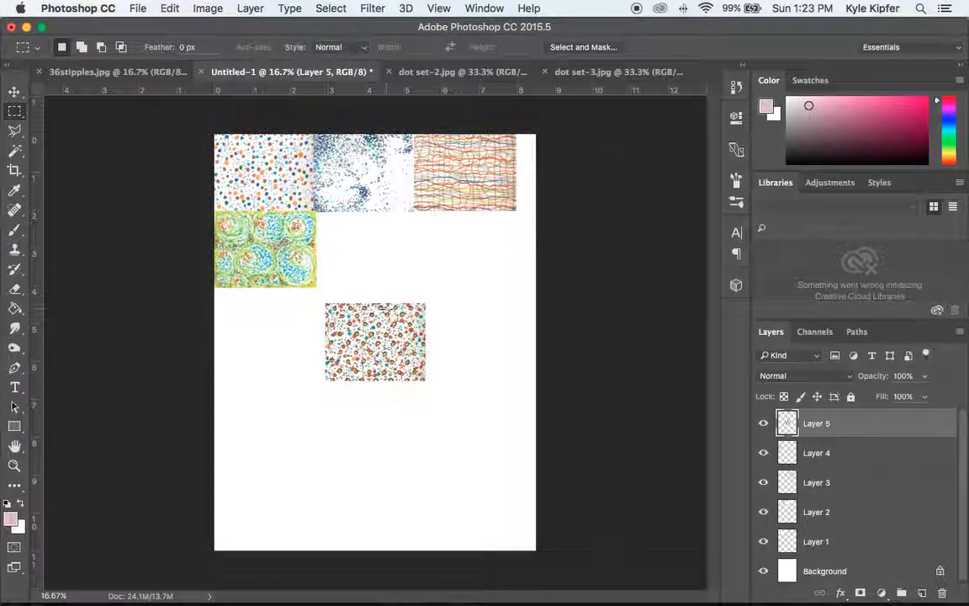
click(15, 92)
drag(402, 334, 385, 238)
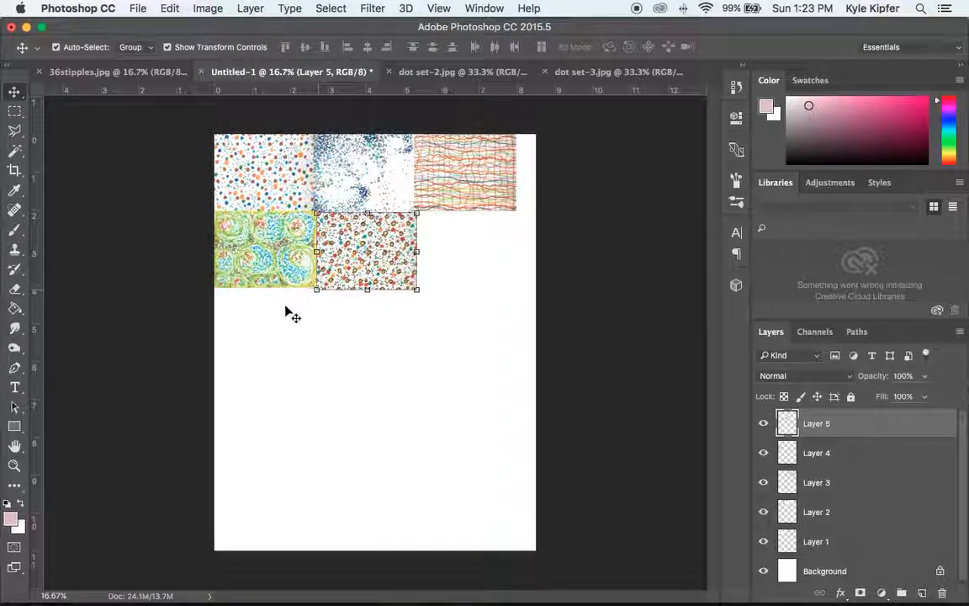
drag(249, 249, 247, 249)
click(261, 332)
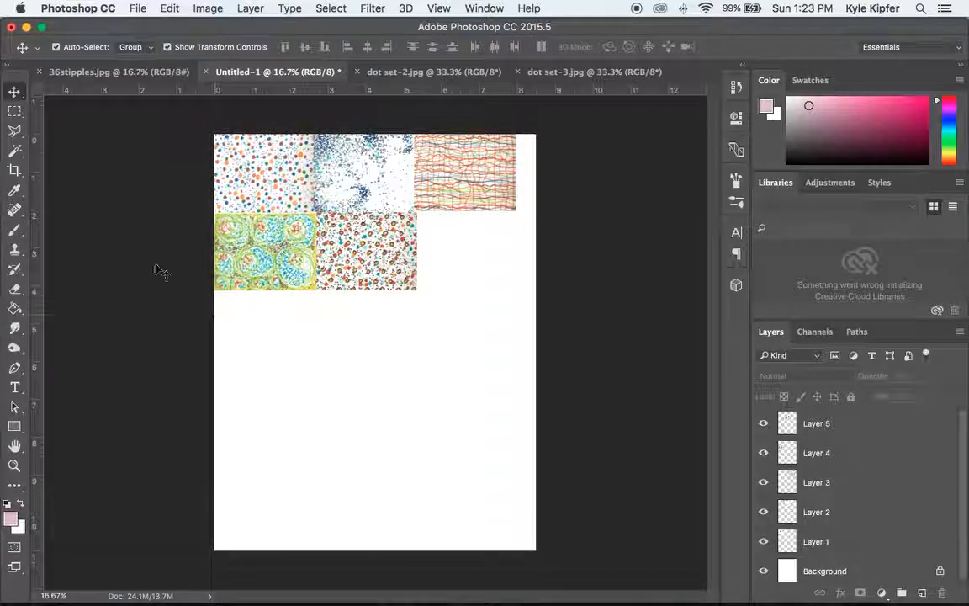
In dot set-2.jpg, select the upper-right blue and green dot drawing with a rectangular marquee and copy it
click(427, 74)
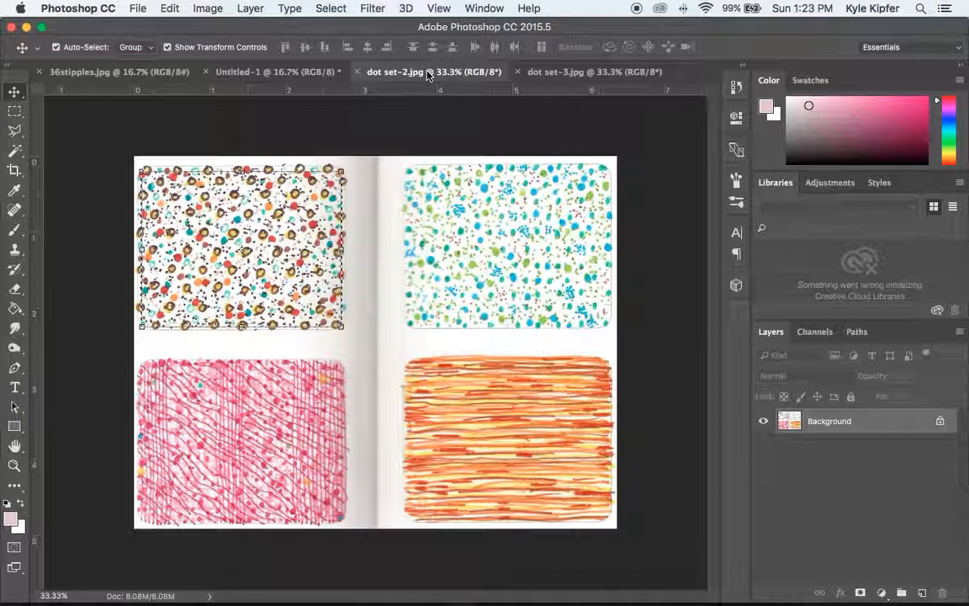
click(15, 112)
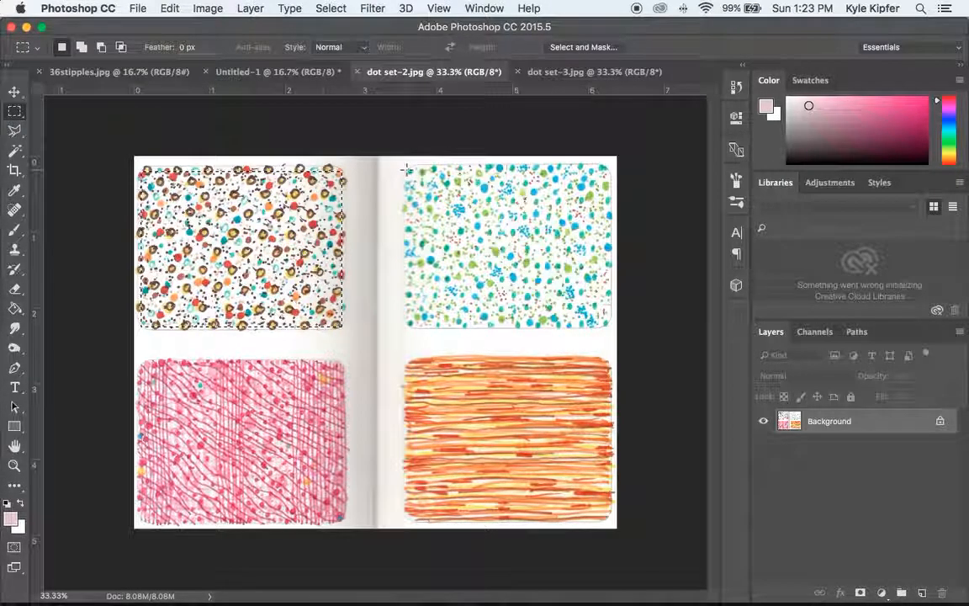
drag(407, 170, 606, 323)
key(super+c)
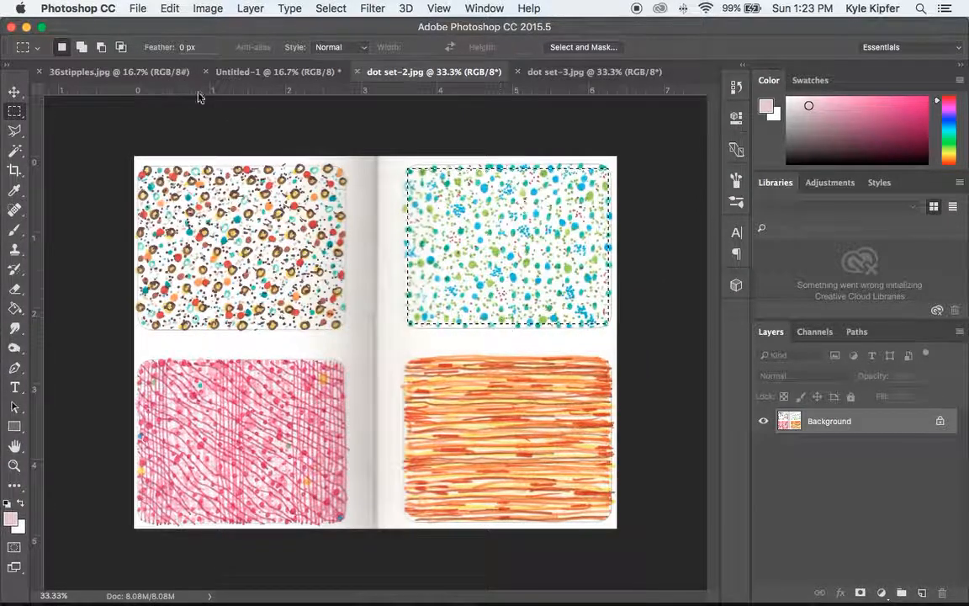
Paste the blue and green dot drawing into Untitled-1 and place it as the third tile of the second row
click(272, 69)
key(super+v)
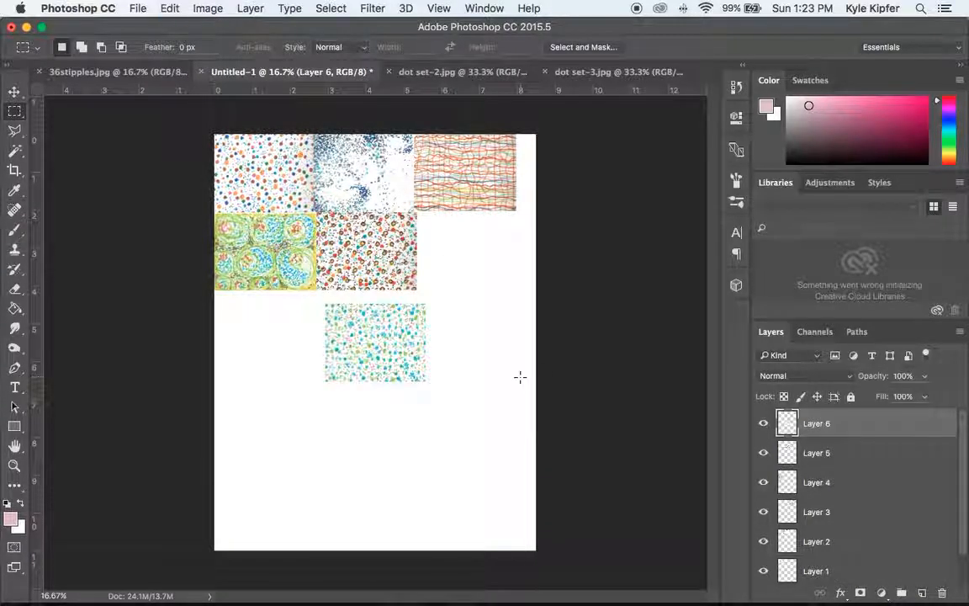
click(14, 91)
drag(396, 341, 489, 257)
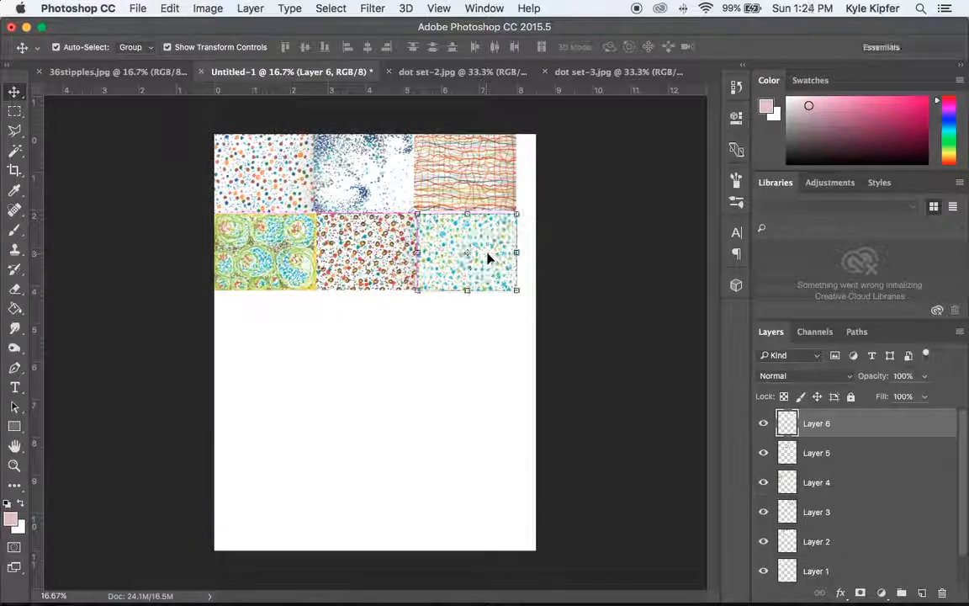
In dot set-2.jpg, select the lower-left pink line drawing with a rectangular marquee and copy it
click(416, 72)
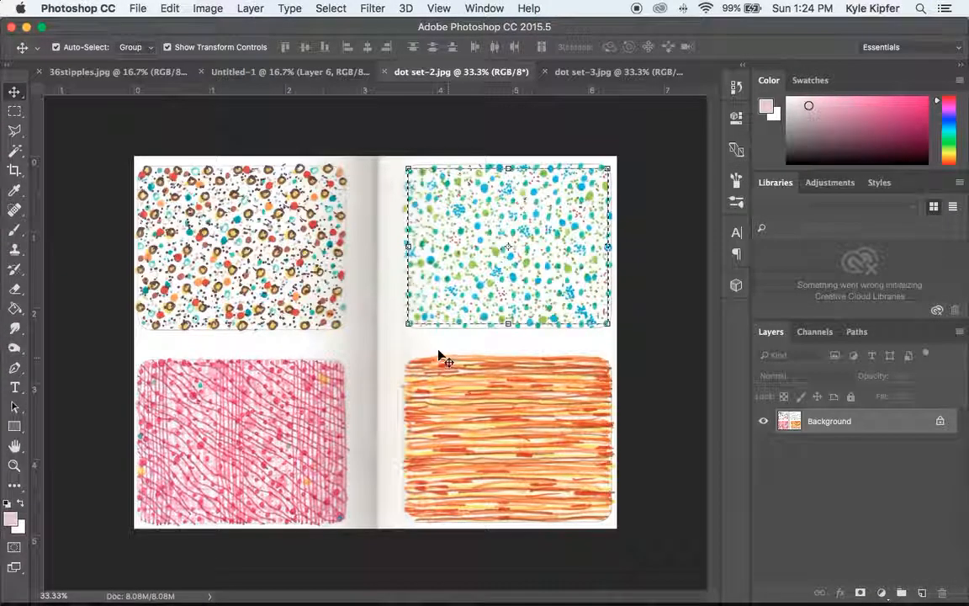
key(m)
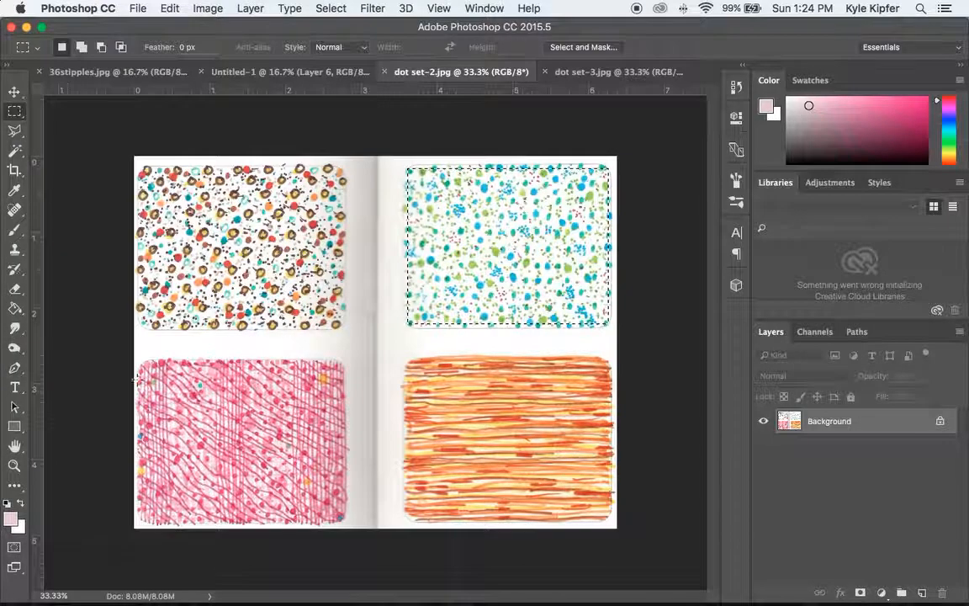
drag(139, 362, 343, 519)
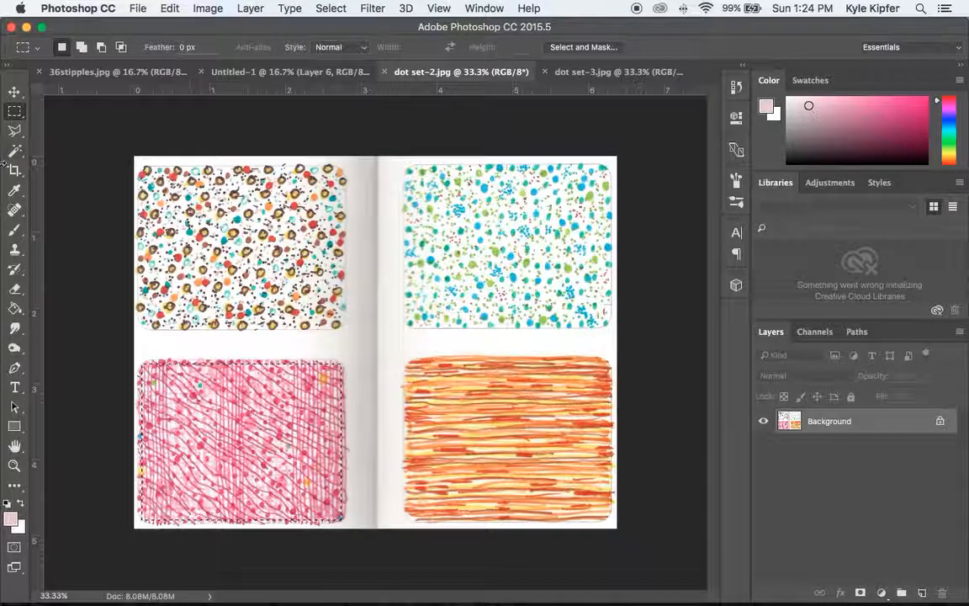
Paste the pink line drawing into Untitled-1 and place it as the first tile of the third row, below the green circles
click(257, 73)
key(super+v)
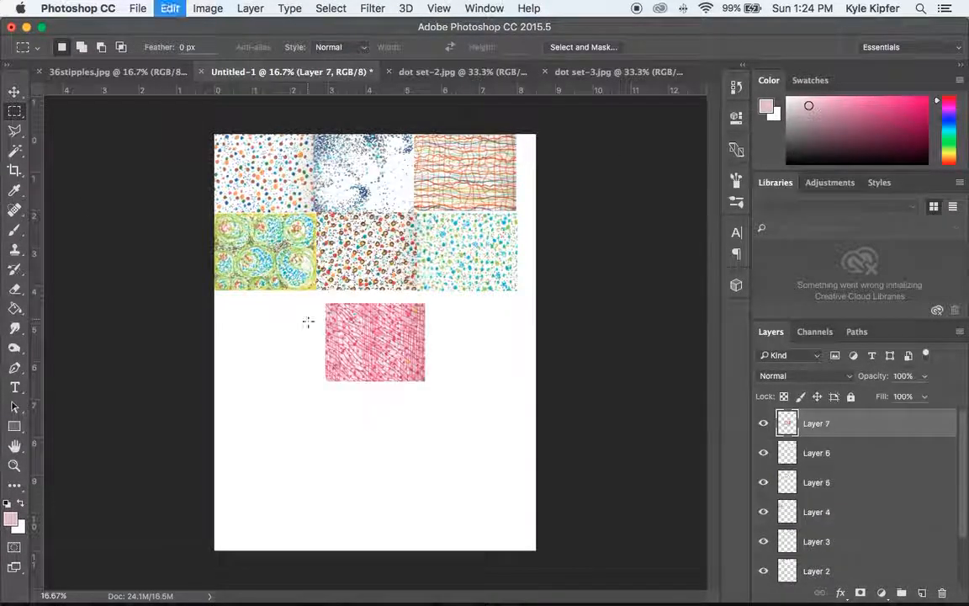
key(v)
drag(402, 334, 295, 351)
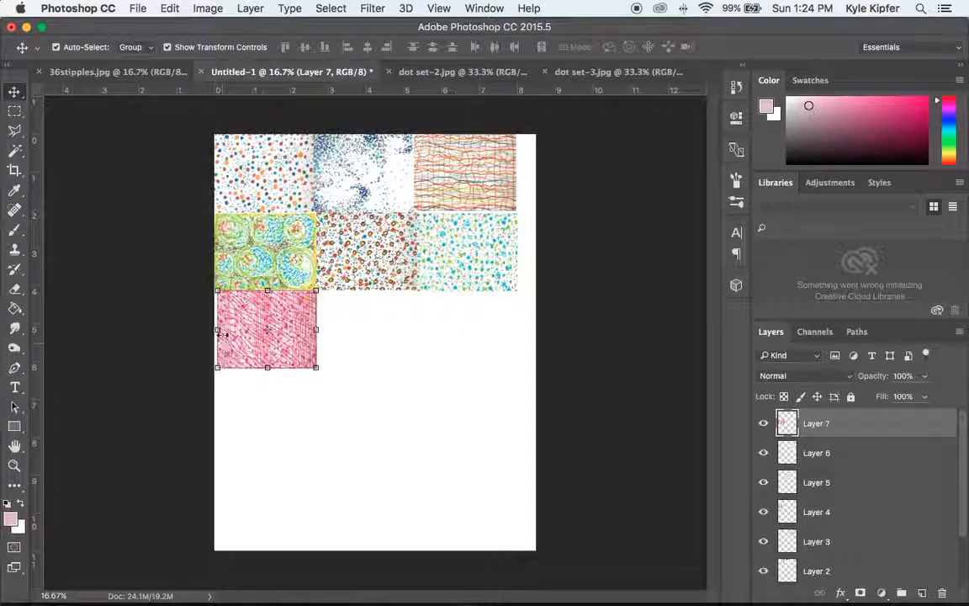
In dot set-2.jpg, select the lower-right orange striped drawing with a rectangular marquee and copy it
click(448, 74)
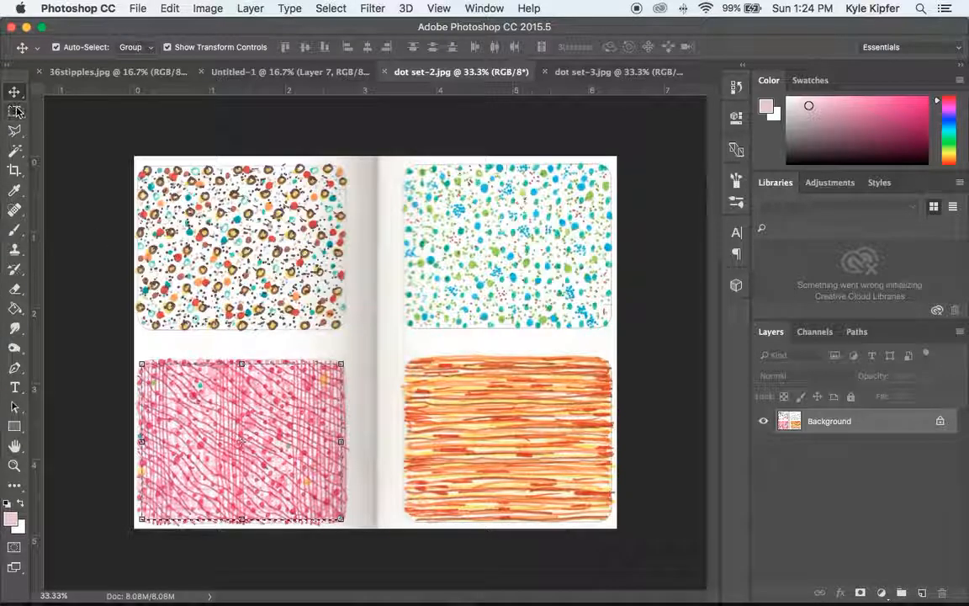
key(m)
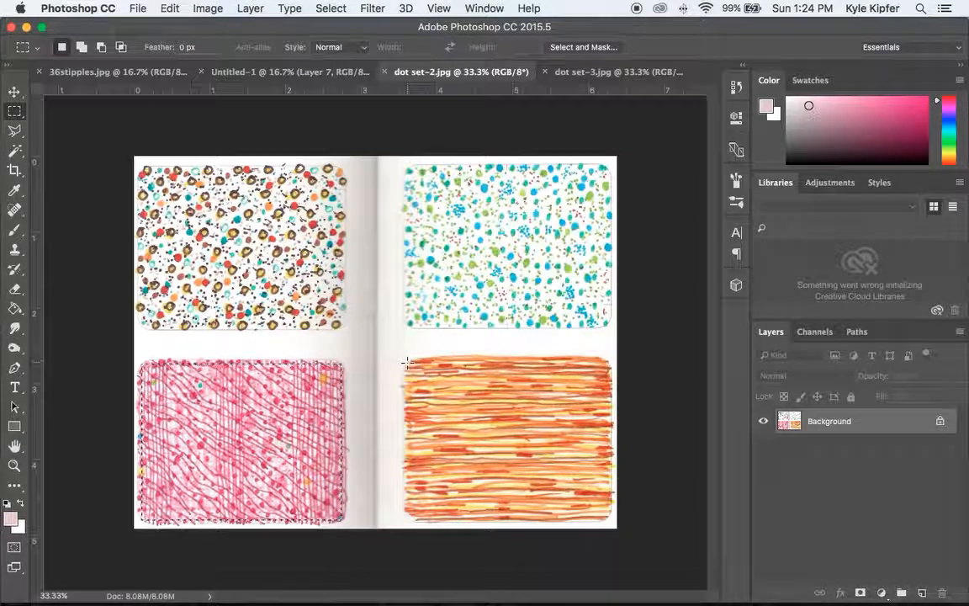
drag(407, 365, 609, 515)
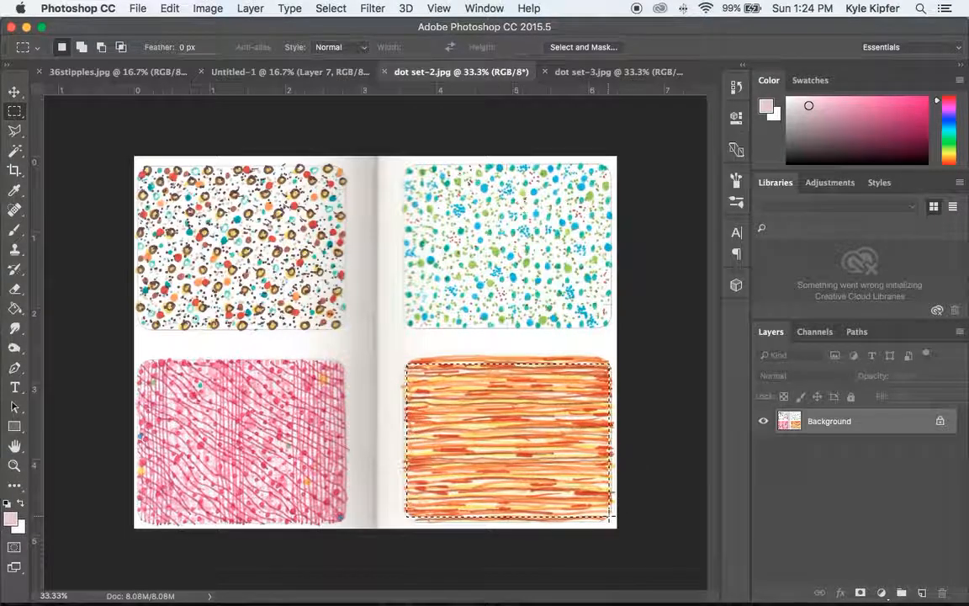
key(super+c)
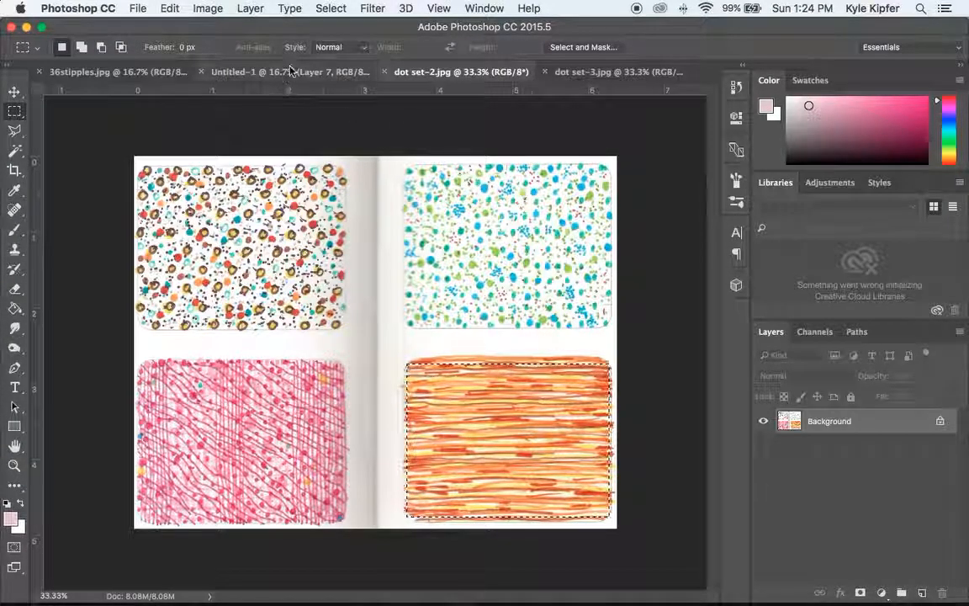
Paste the orange striped drawing into Untitled-1, place it against the right edge of the pink tile in the third row, and deselect it
click(292, 76)
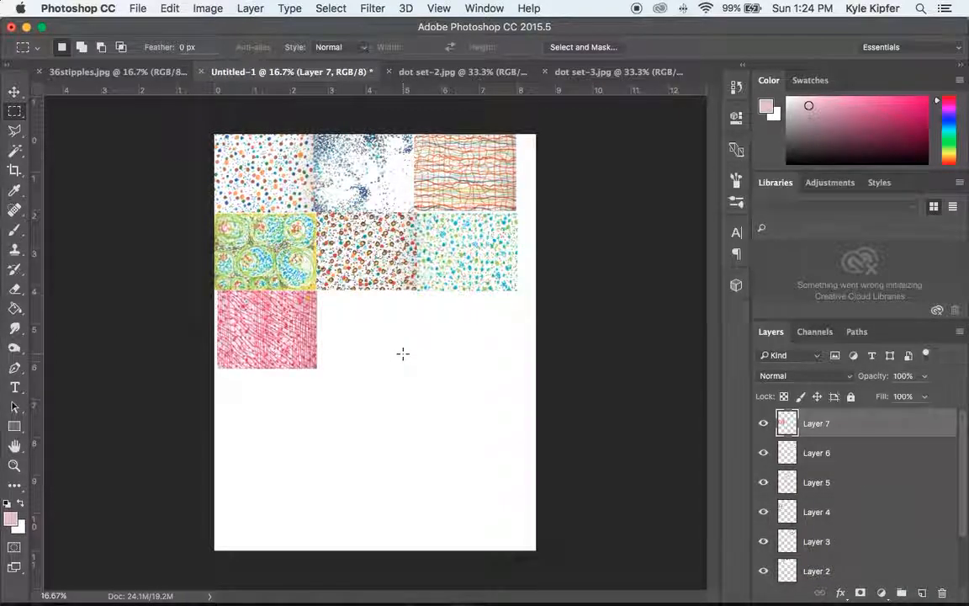
key(super+v)
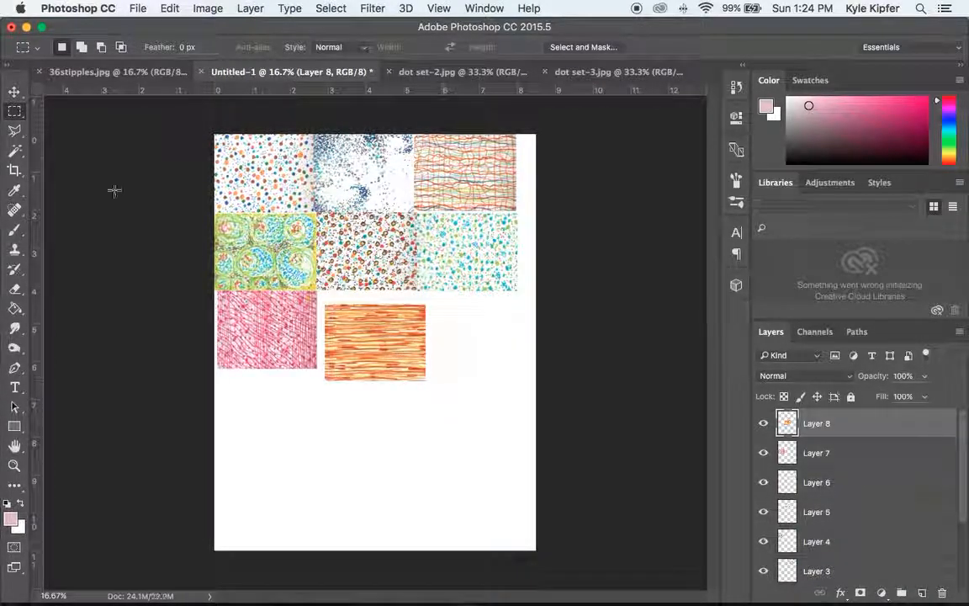
key(v)
drag(386, 335, 383, 316)
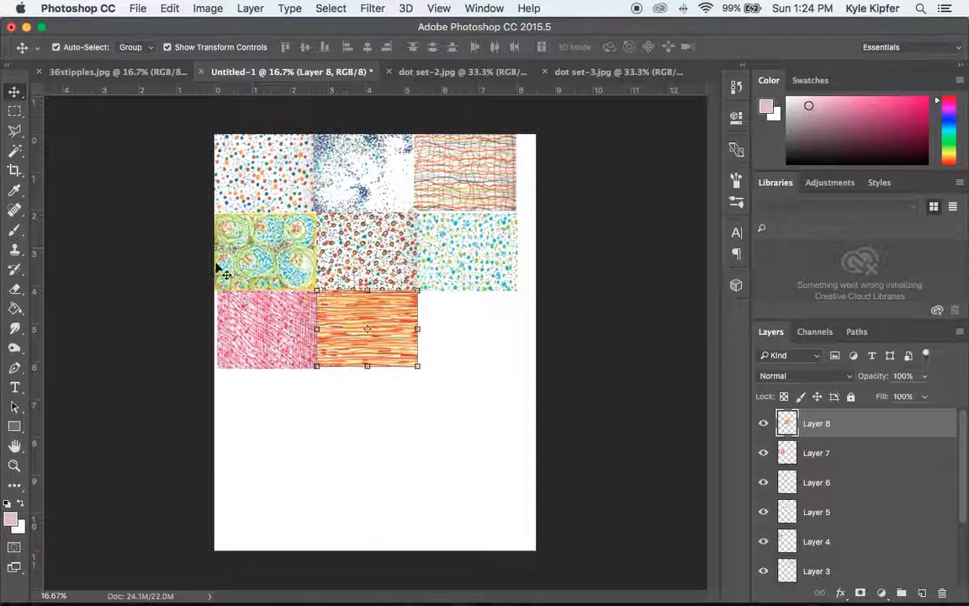
click(322, 448)
click(321, 454)
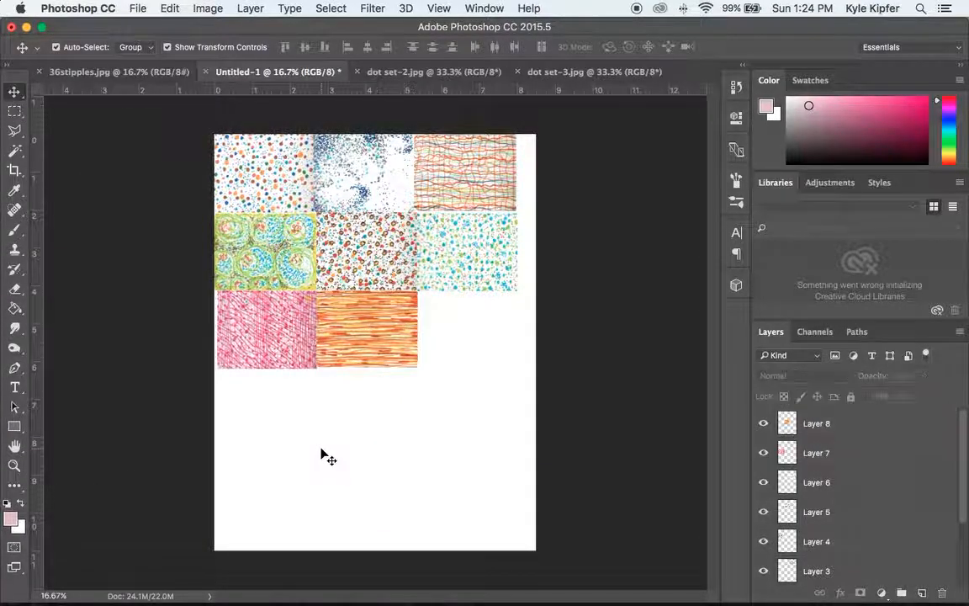
Examine which layers hold the pink and orange tiles in the third row and review the rest of the layer stack
click(14, 468)
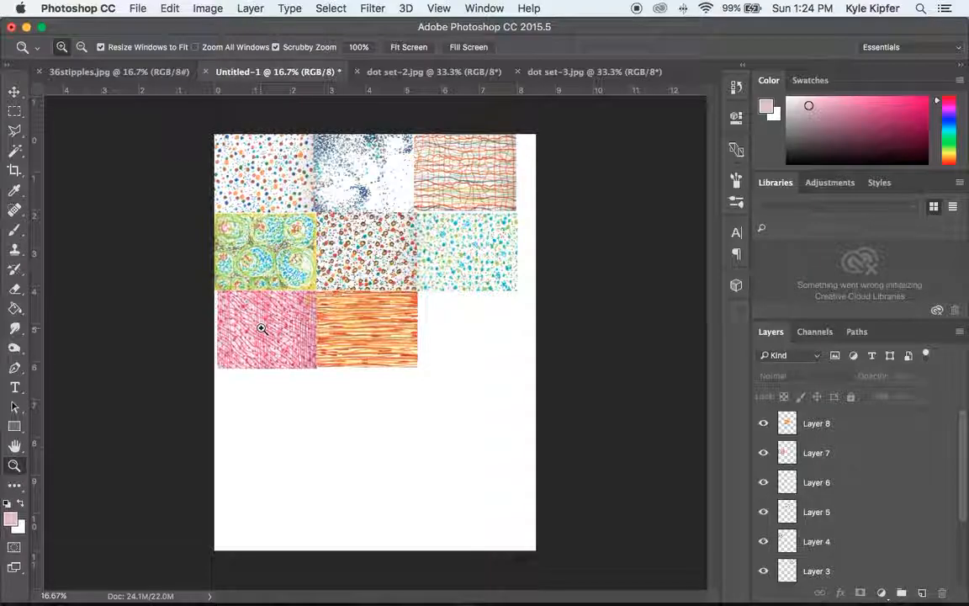
click(261, 328)
click(246, 329)
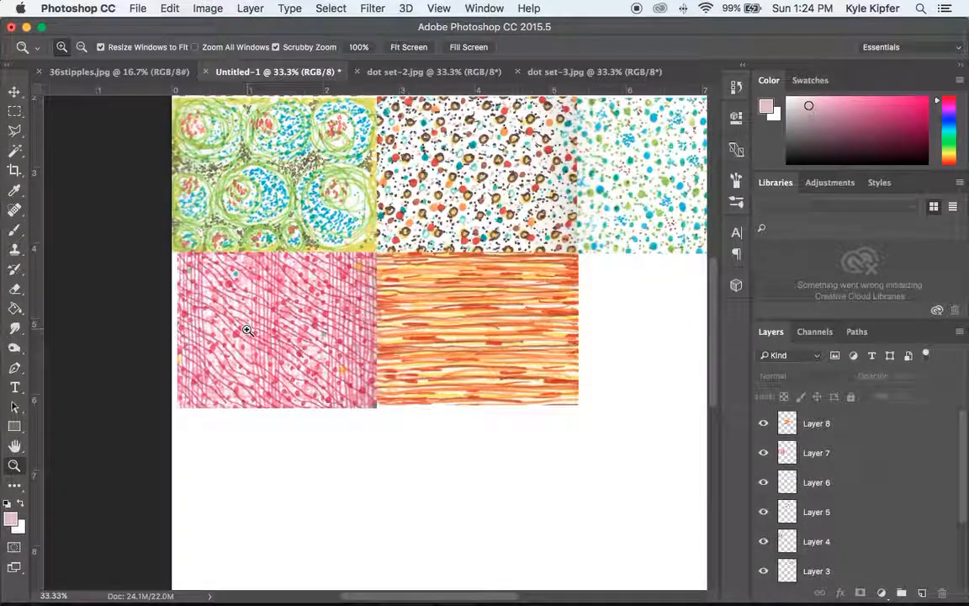
click(246, 329)
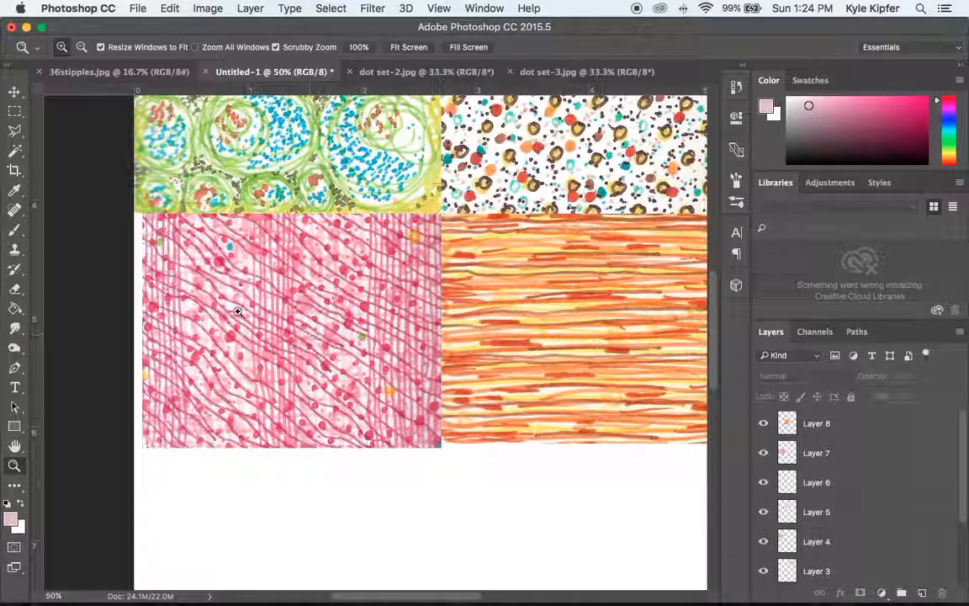
click(18, 94)
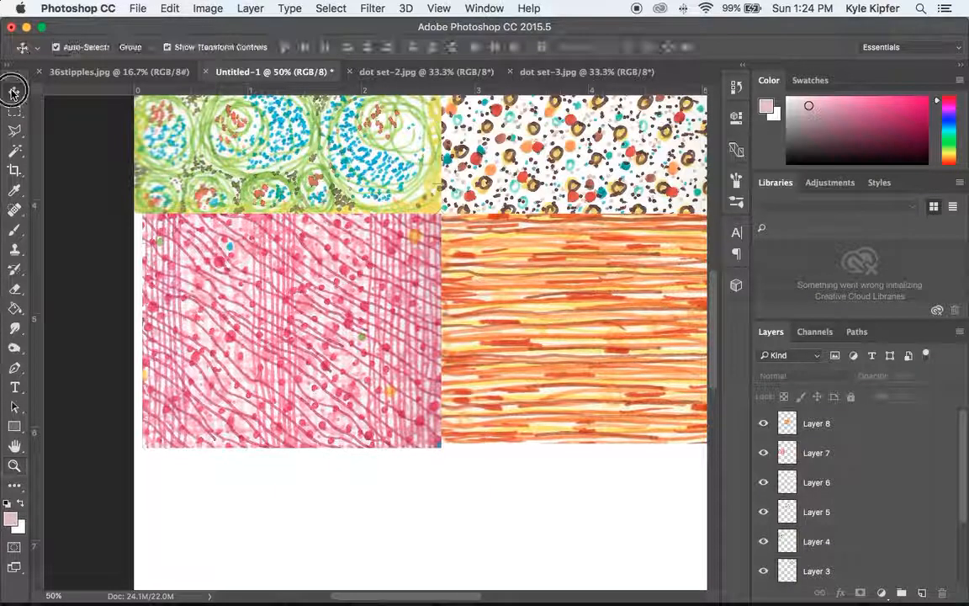
click(241, 314)
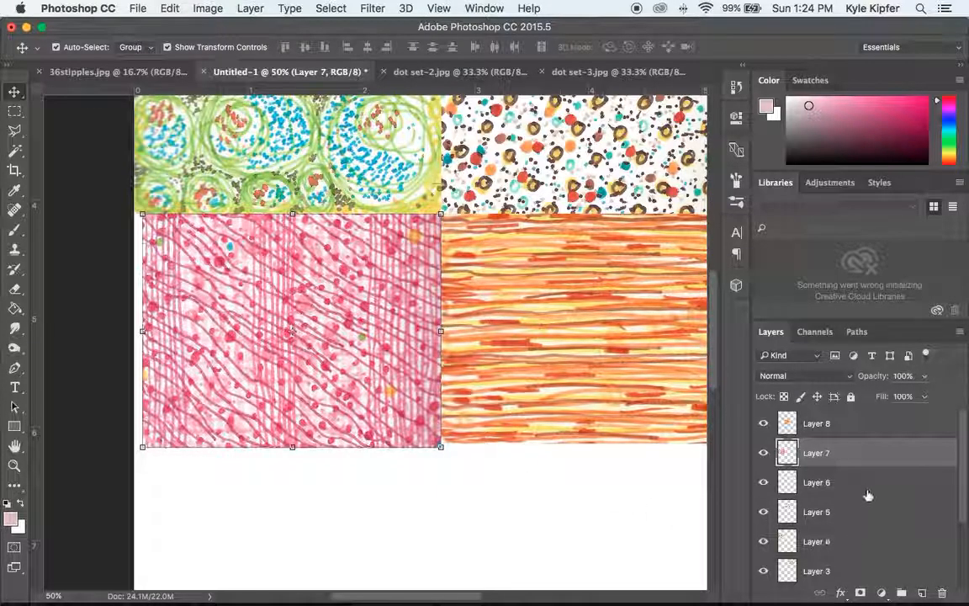
scroll(866, 493, down, 3)
scroll(869, 493, up, 3)
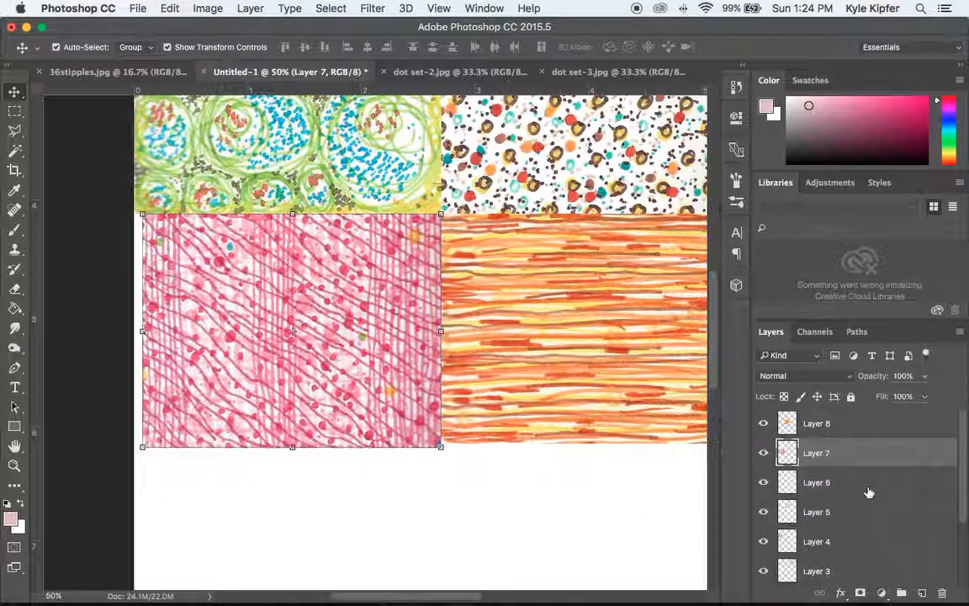
click(871, 421)
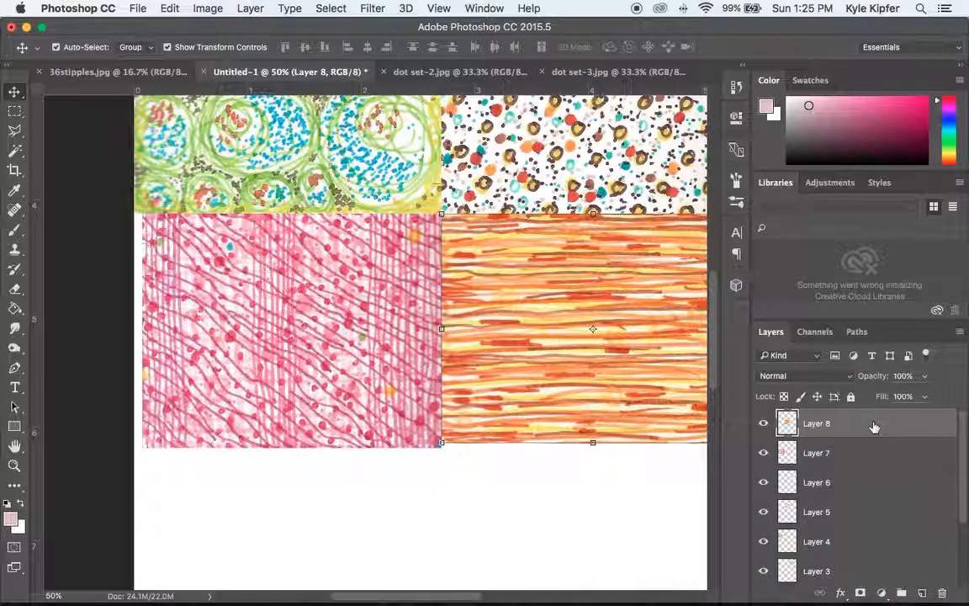
scroll(870, 437, down, 3)
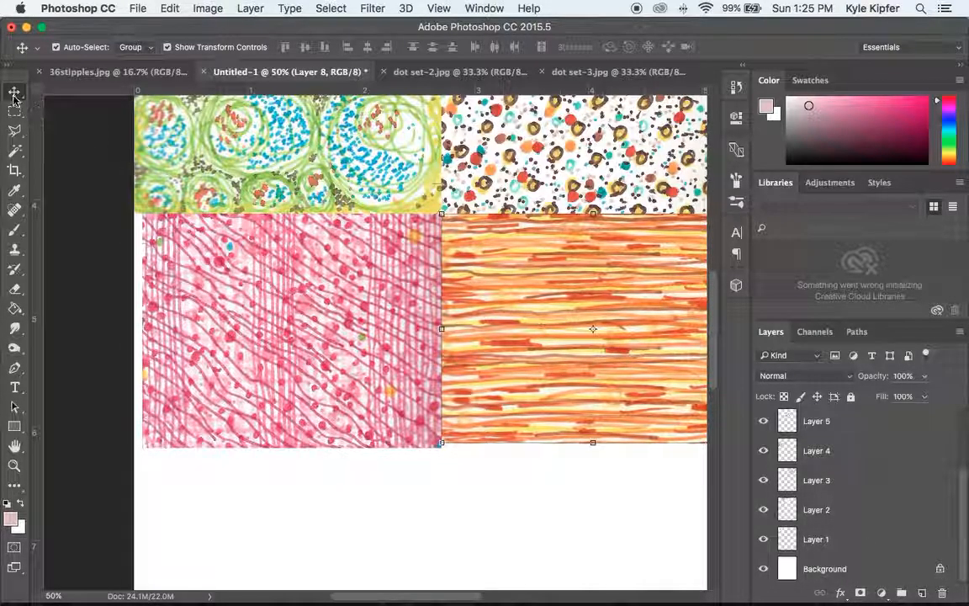
Stretch the pink tile to 102.78% width so its outer edge meets the page edge, and apply the transformation
click(320, 328)
drag(144, 332, 136, 335)
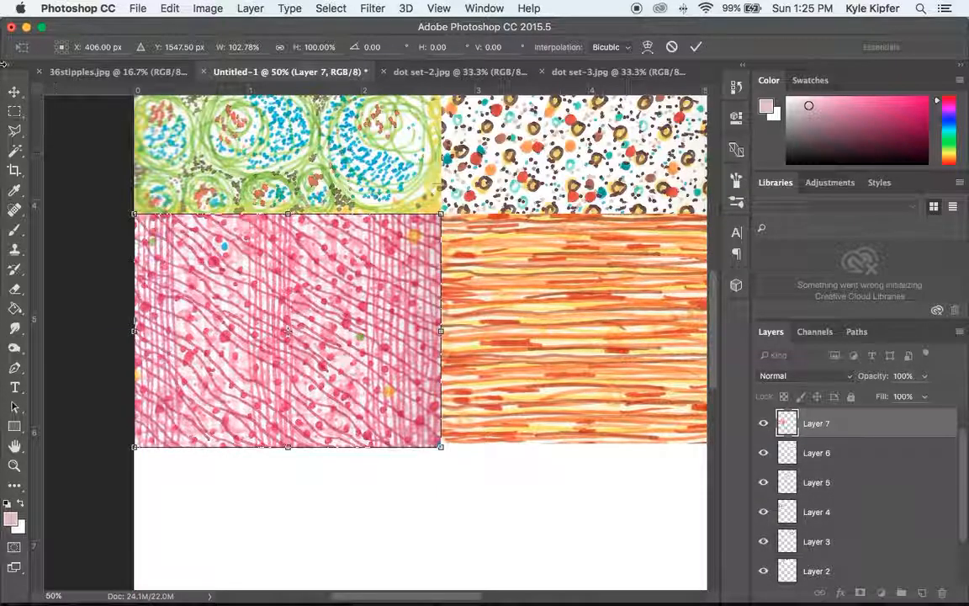
click(15, 94)
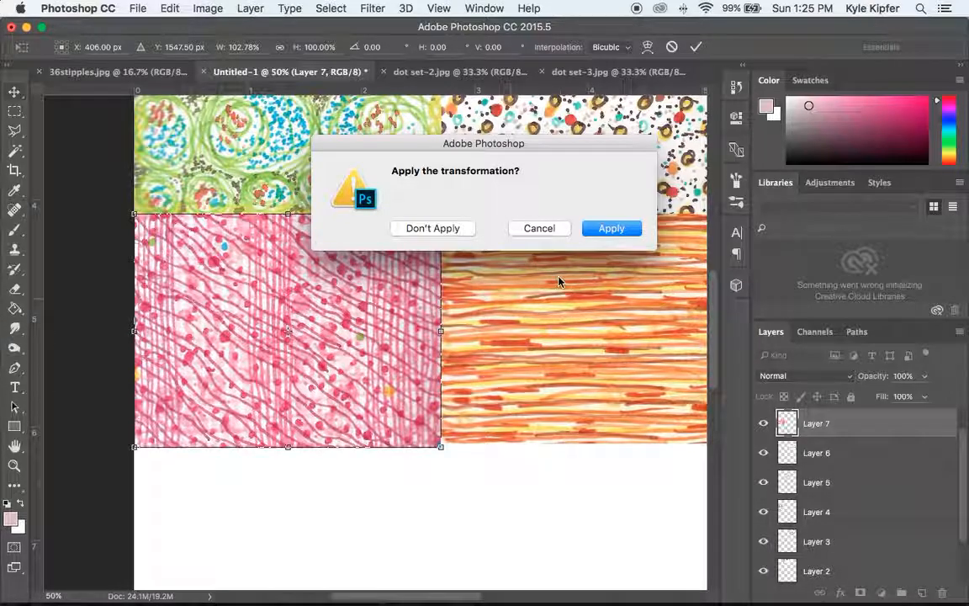
click(615, 230)
click(624, 229)
Stretch the orange striped tile to 101.98% height to align its lower edge with the pink tile, and apply the transformation
click(607, 343)
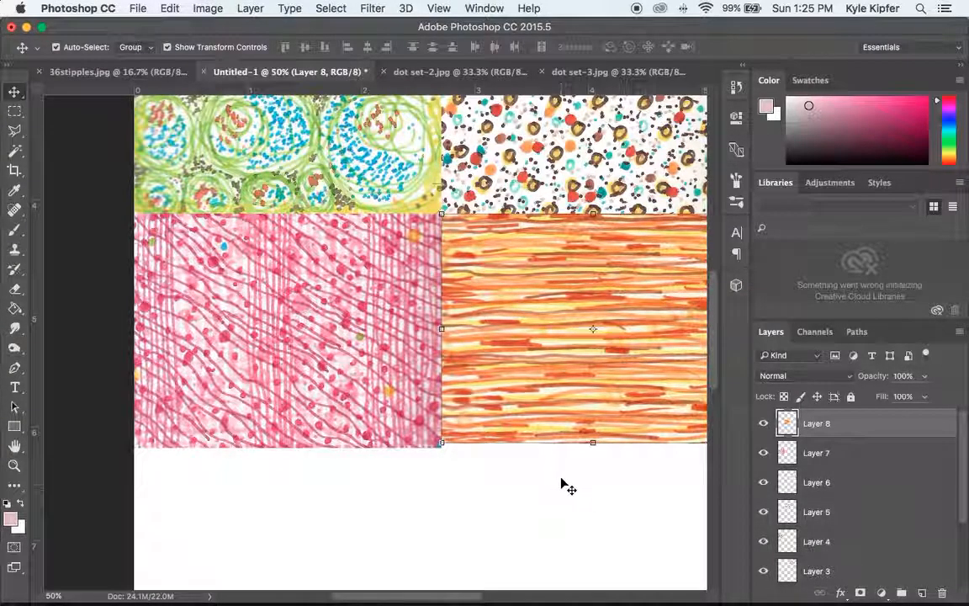
scroll(562, 487, right, 3)
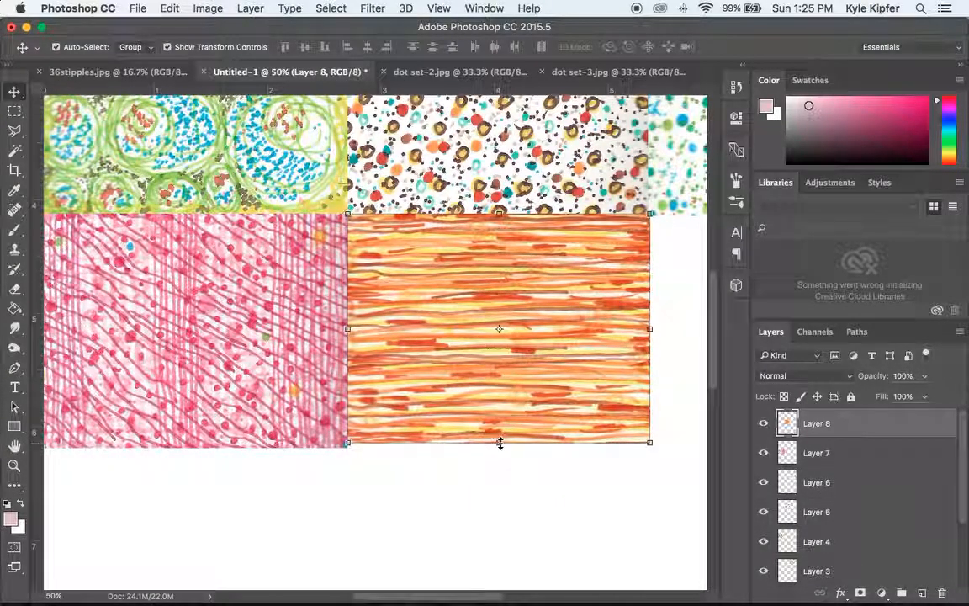
click(500, 443)
drag(501, 445, 500, 447)
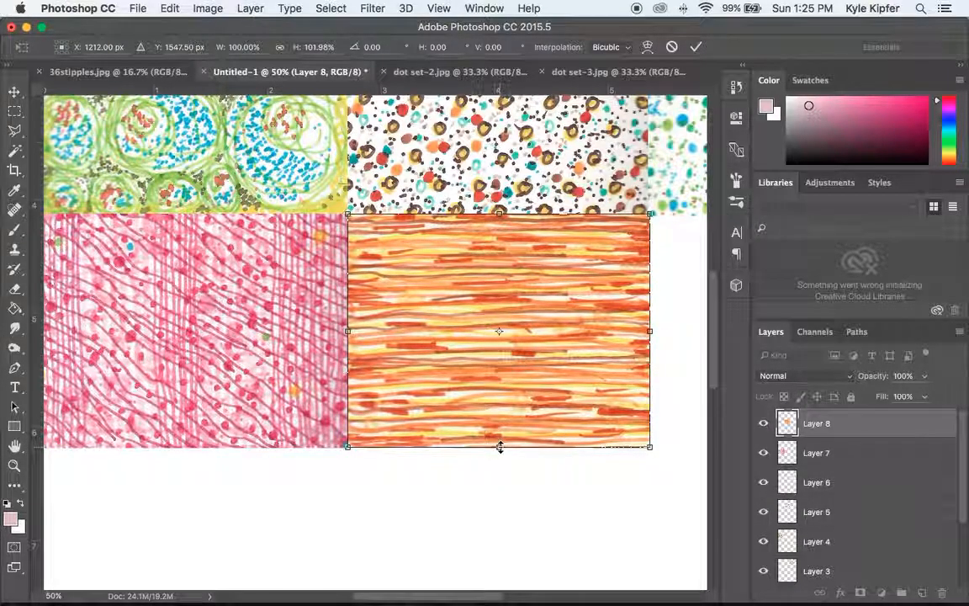
click(13, 91)
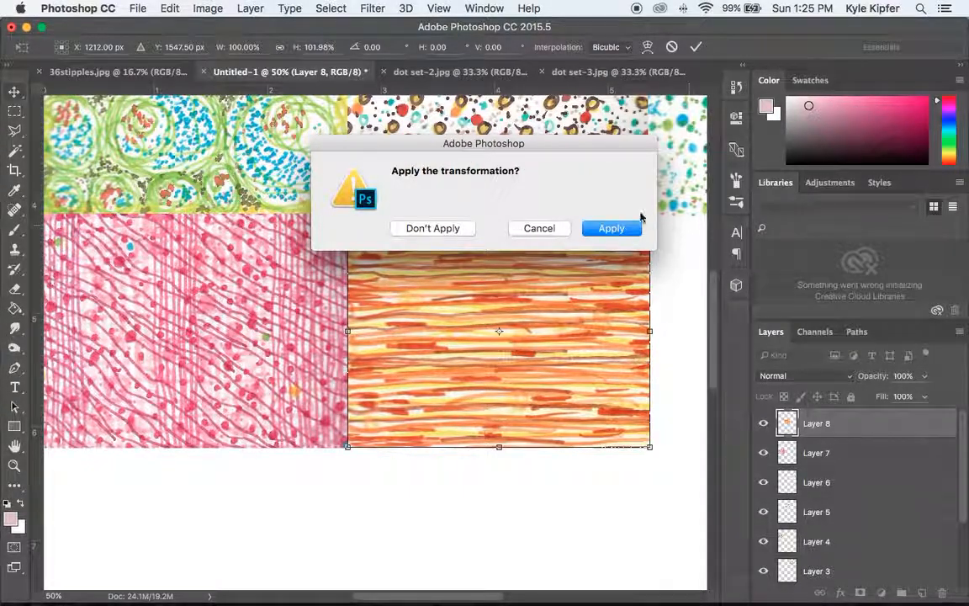
click(612, 228)
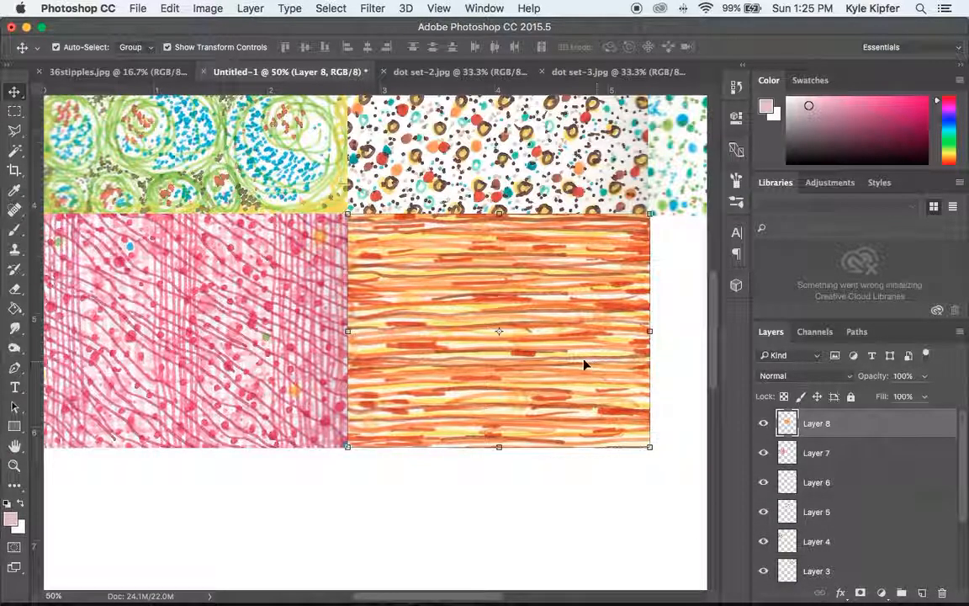
Select Layer 7, move the pink tile over its neighbouring tiles, return it to its place, and deselect it
mouse_move(557, 322)
mouse_down()
mouse_move(578, 243)
mouse_move(446, 226)
mouse_move(385, 270)
mouse_move(579, 314)
mouse_move(569, 179)
mouse_move(446, 261)
mouse_move(606, 346)
mouse_move(567, 321)
mouse_up()
click(818, 455)
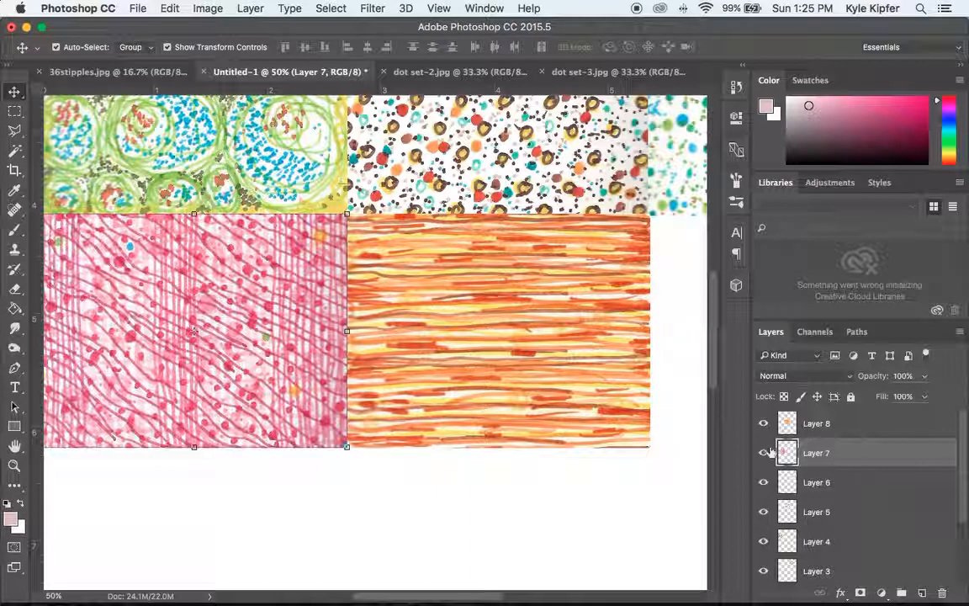
drag(220, 336, 391, 217)
drag(357, 276, 225, 336)
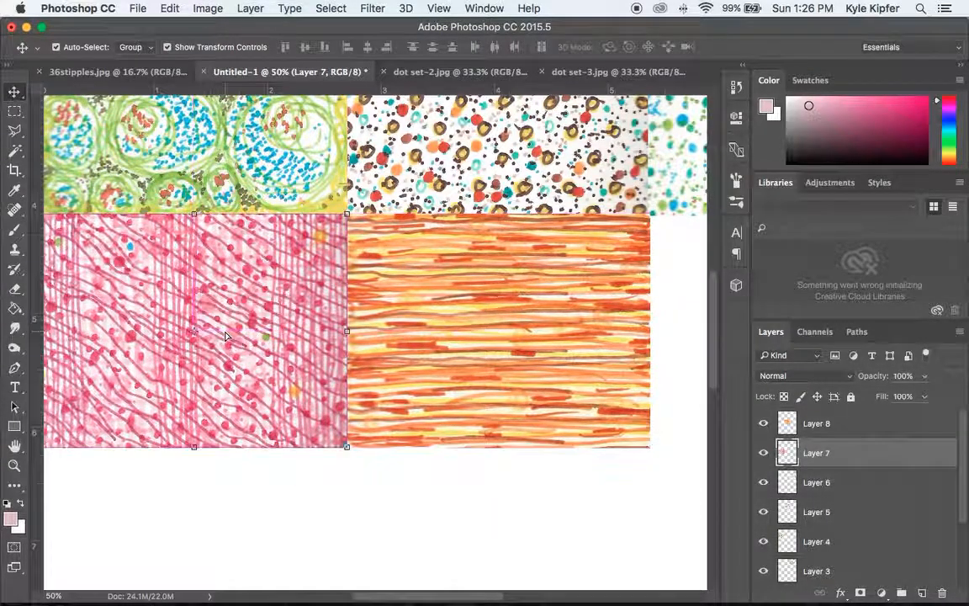
click(528, 515)
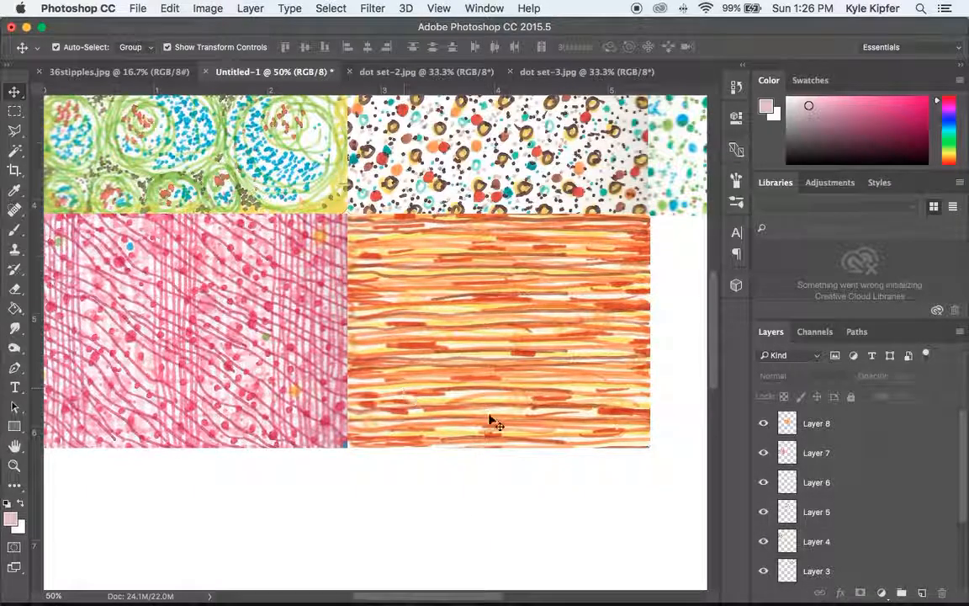
Shift the orange crosshatched line tile in the first row slightly right, stretch it to 101.64% height, and apply the transformation
key(z)
alt+click(515, 385)
alt+click(518, 377)
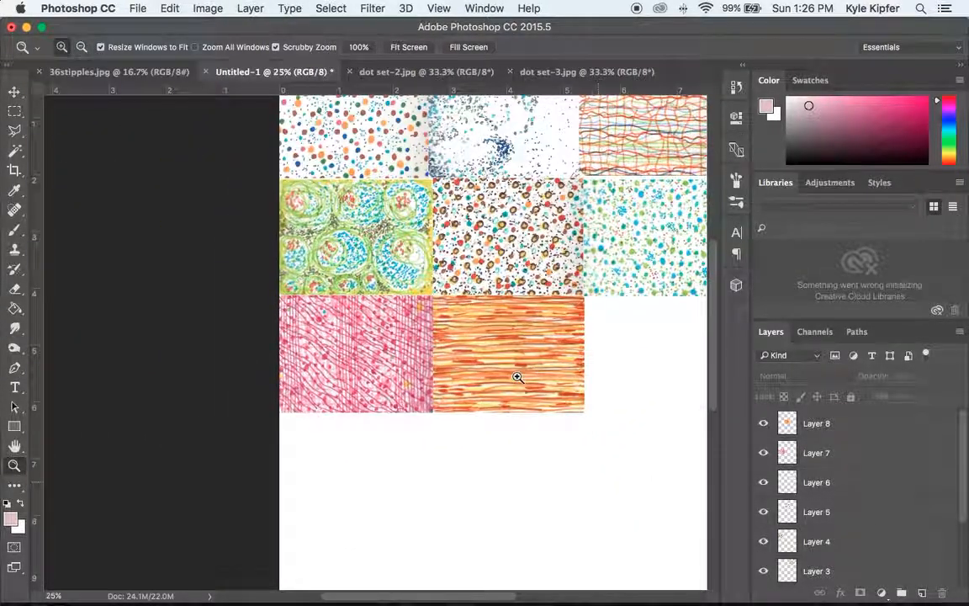
scroll(579, 356, right, 5)
scroll(582, 360, up, 2)
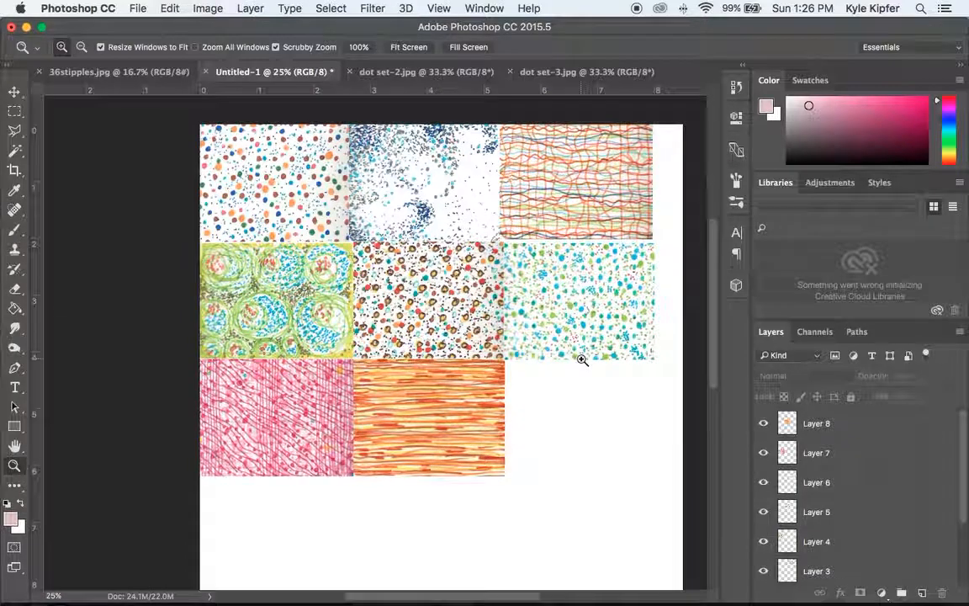
click(575, 286)
click(577, 290)
scroll(578, 258, up, 8)
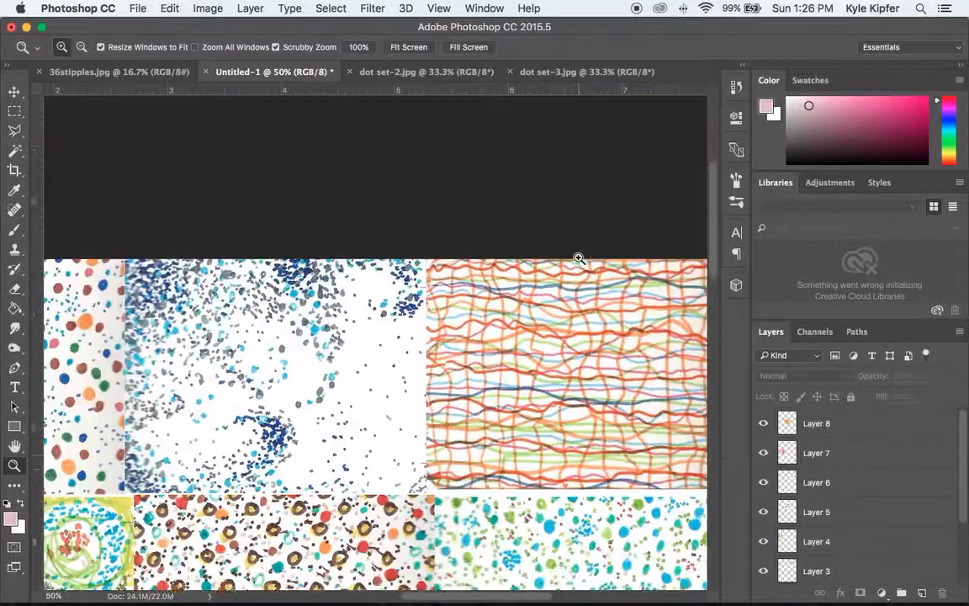
scroll(579, 258, down, 4)
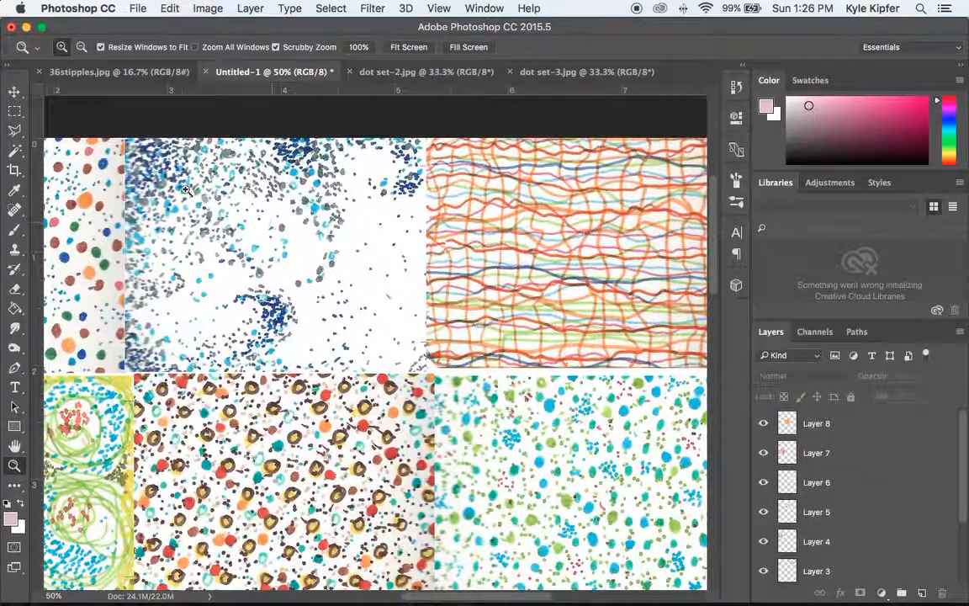
click(15, 91)
mouse_move(549, 251)
mouse_down()
mouse_move(562, 253)
mouse_move(552, 250)
mouse_up()
drag(587, 368, 586, 371)
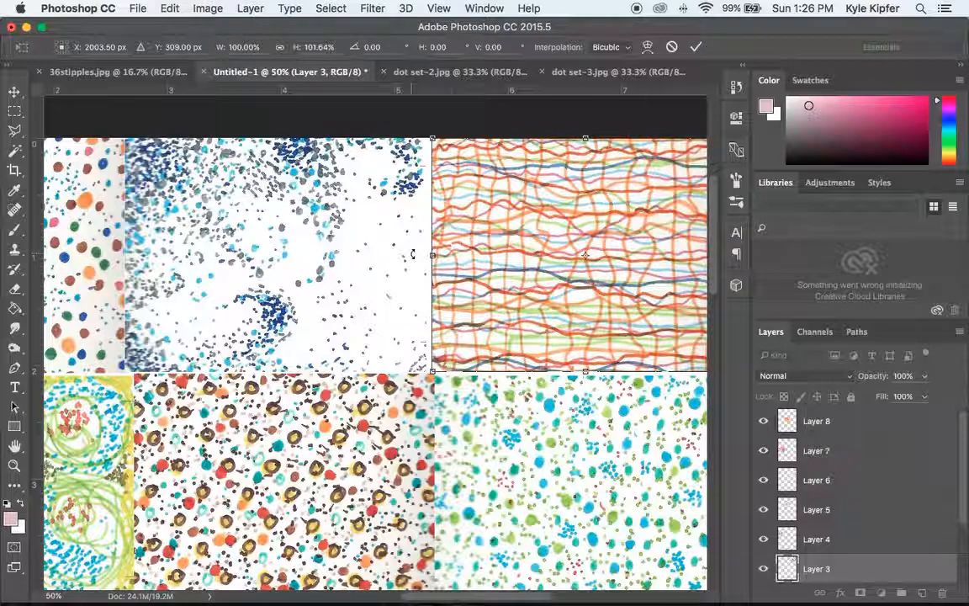
key(Return)
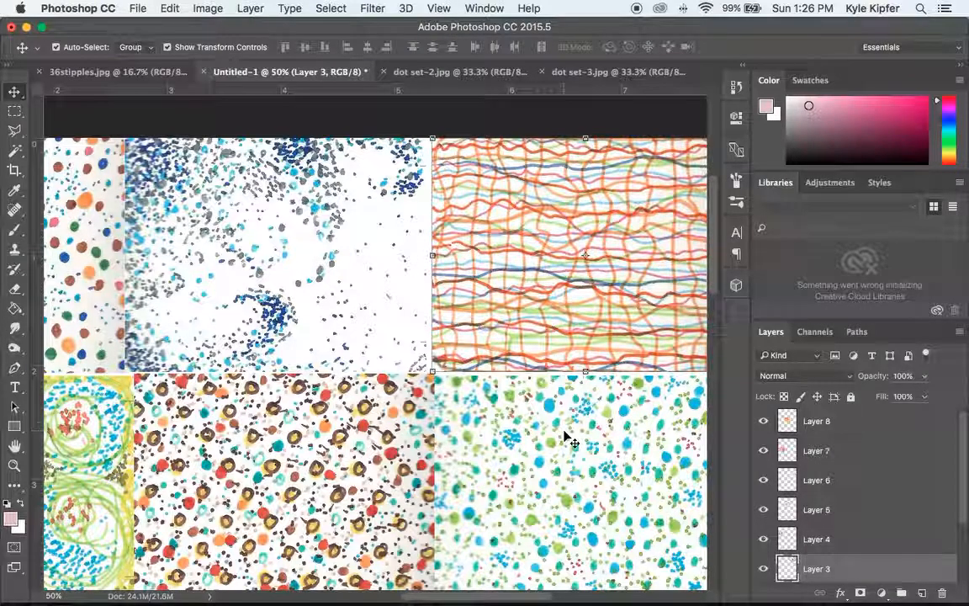
Move the blue-green dot tile in the second row up against the crosshatched tile above it, and deselect it
click(15, 111)
click(15, 91)
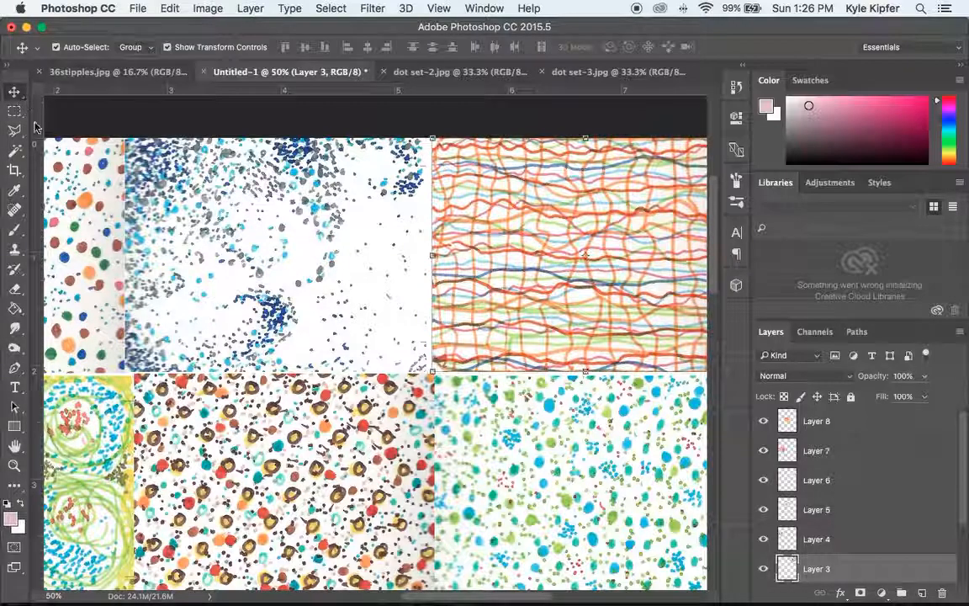
click(595, 459)
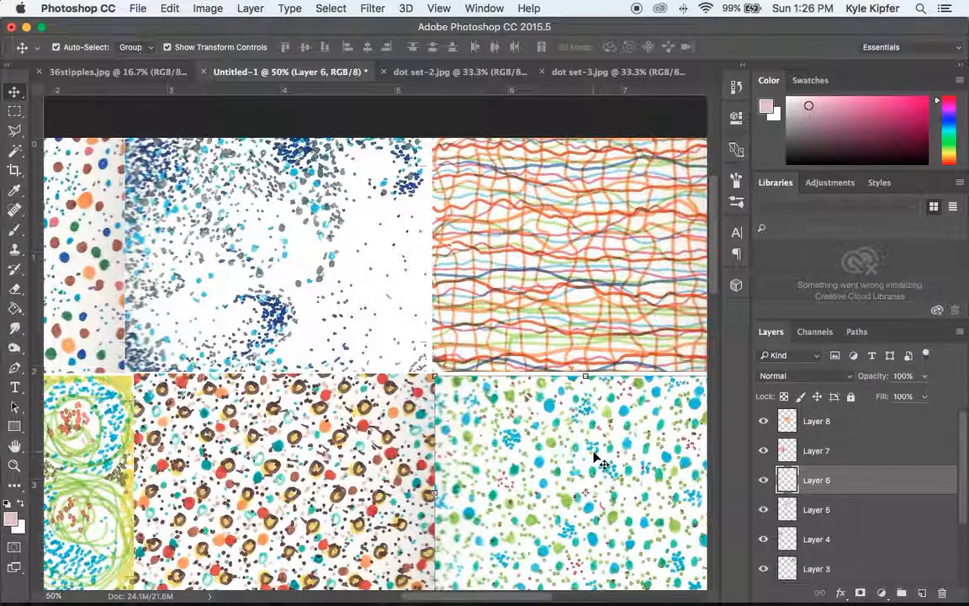
scroll(595, 455, down, 5)
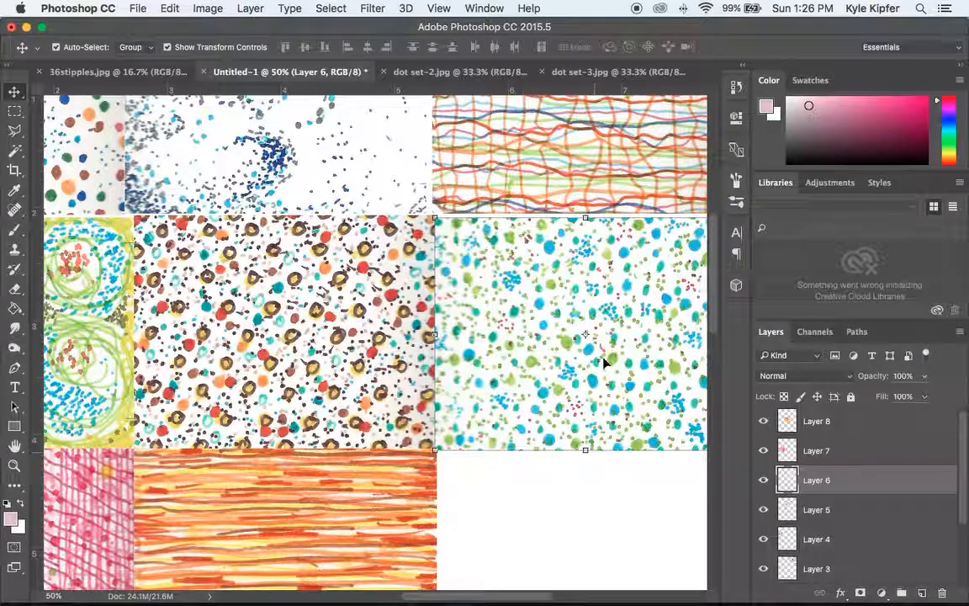
drag(602, 357, 599, 351)
click(572, 481)
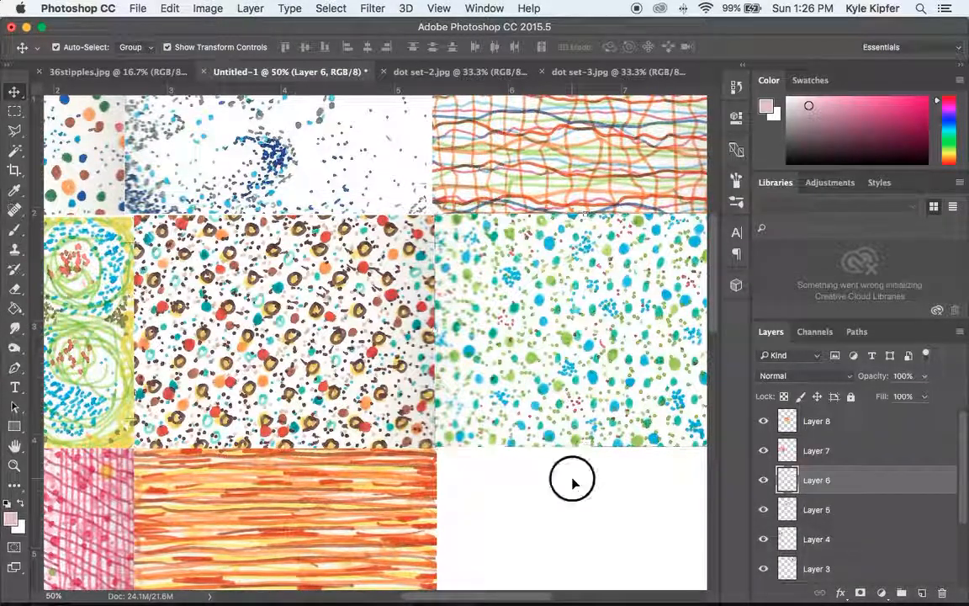
Move the blue stippled tile in the first row right until it meets the crosshatched line tile
scroll(446, 376, up, 5)
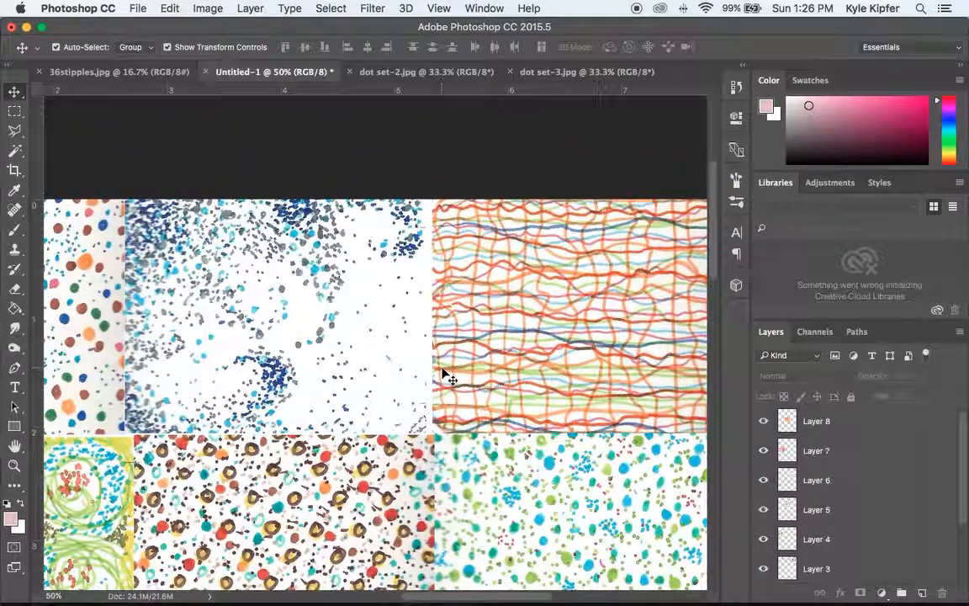
click(370, 301)
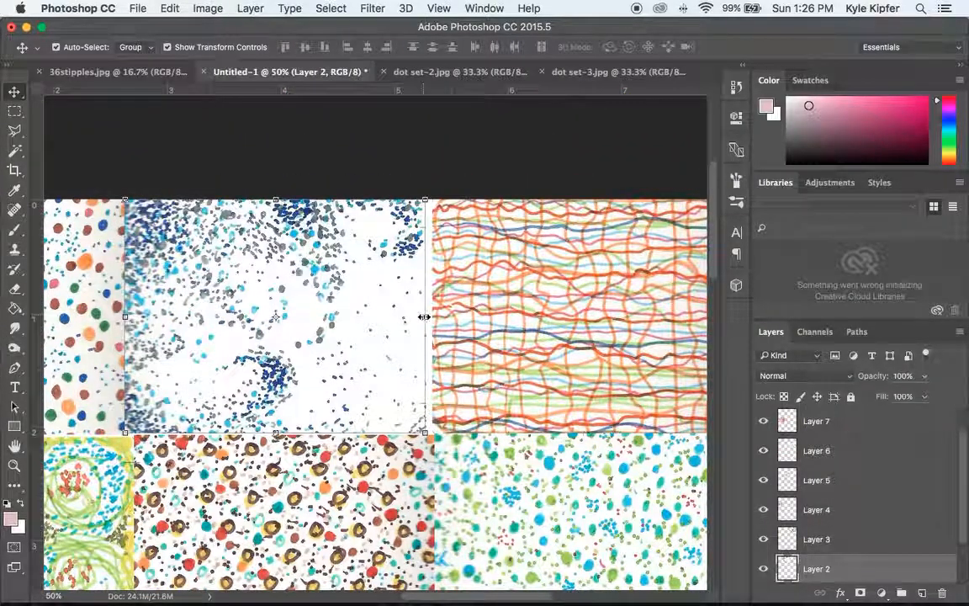
drag(304, 333, 303, 331)
scroll(292, 387, left, 10)
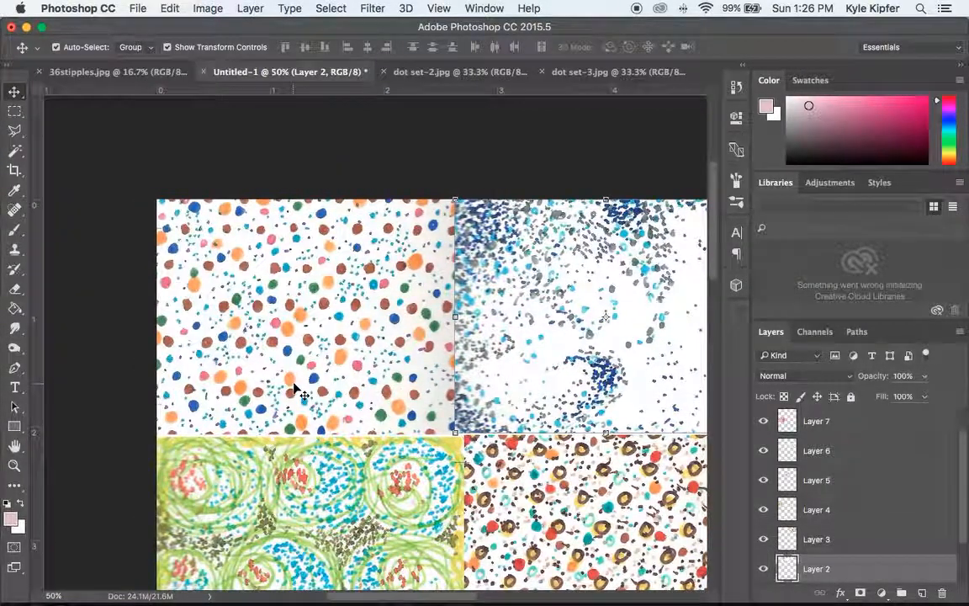
scroll(294, 389, right, 3)
click(386, 337)
drag(387, 338, 389, 335)
Stretch the first row's multicoloured dot tile to 102.03% width to meet the blue stippled tile, and apply the transformation
click(262, 346)
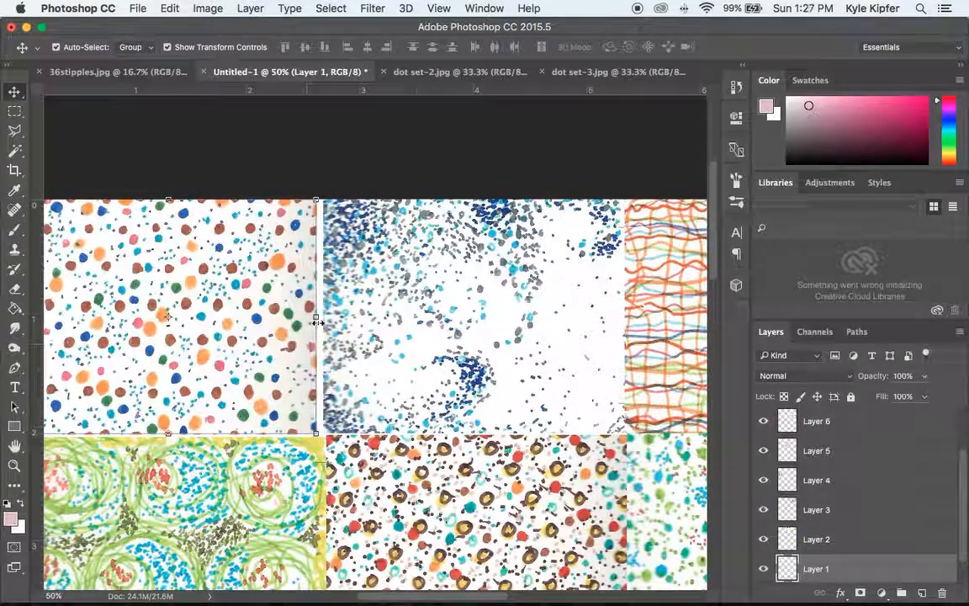
drag(316, 317, 322, 317)
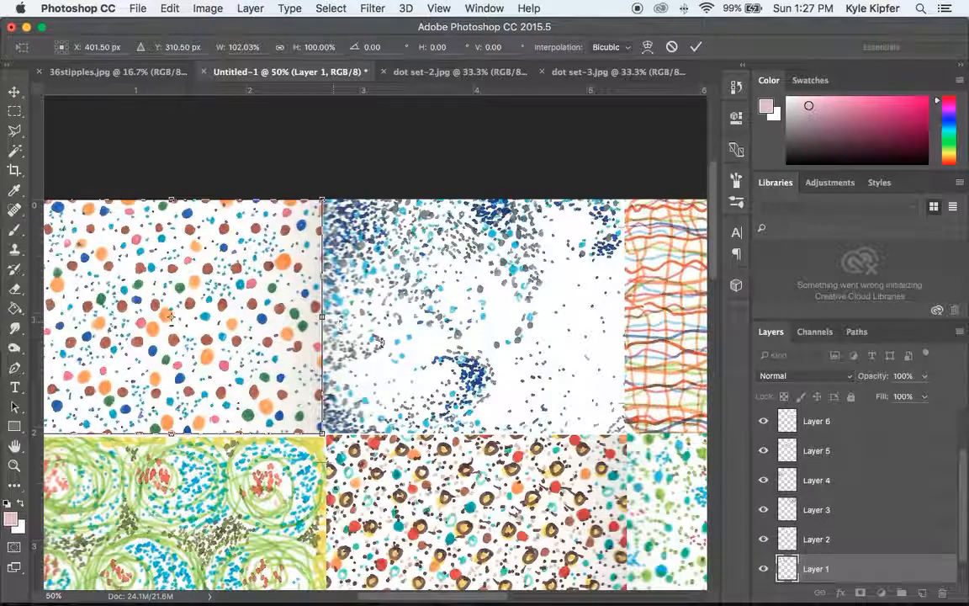
click(14, 93)
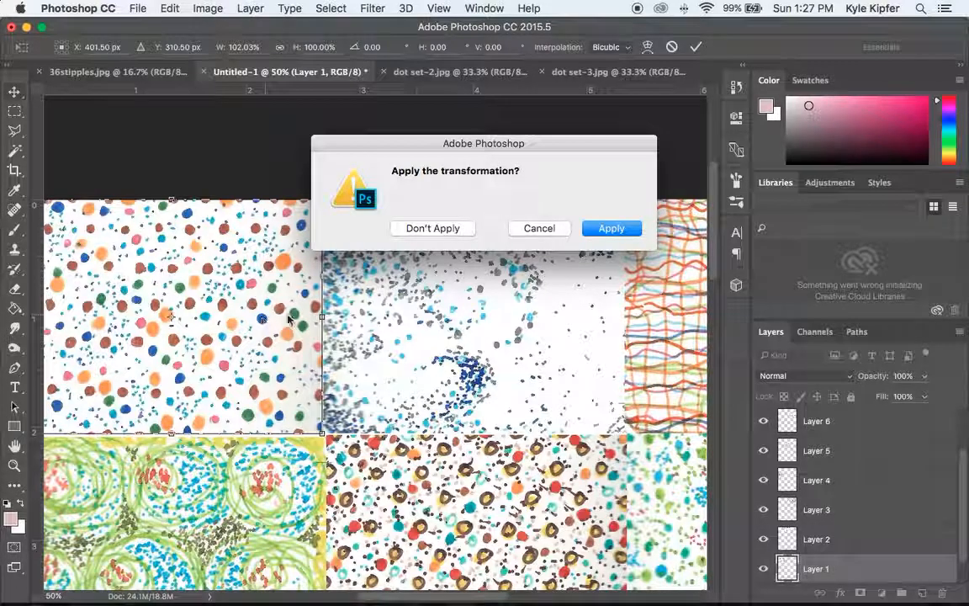
click(611, 229)
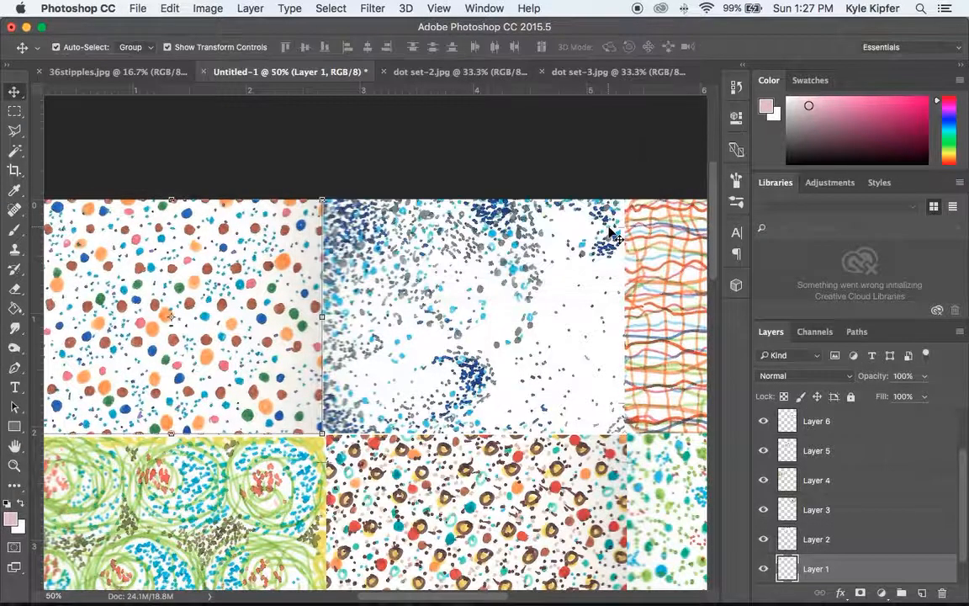
Select individual tiles in the first two rows to examine which layer each one belongs to
click(353, 168)
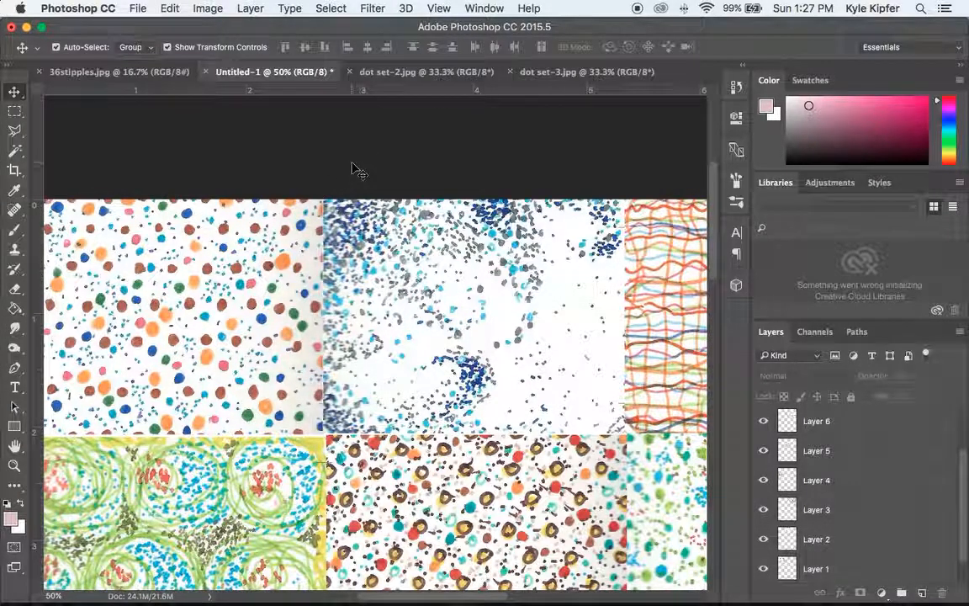
click(217, 310)
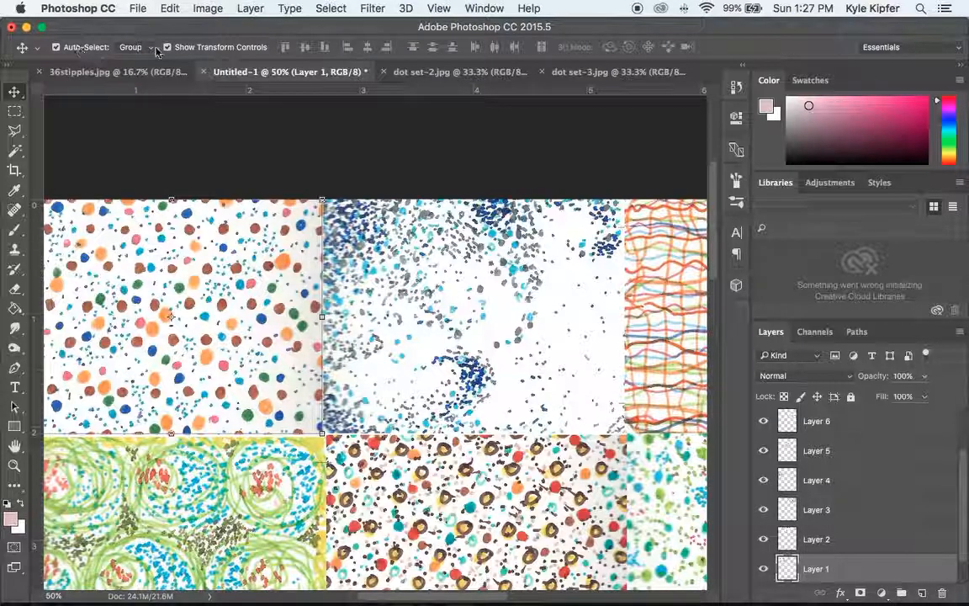
click(472, 307)
click(251, 501)
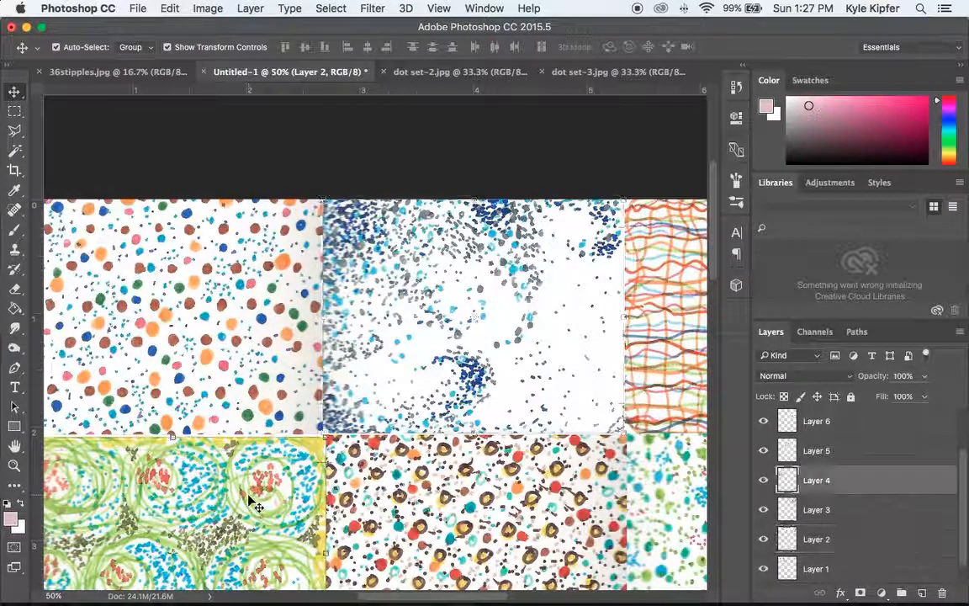
click(255, 334)
click(459, 340)
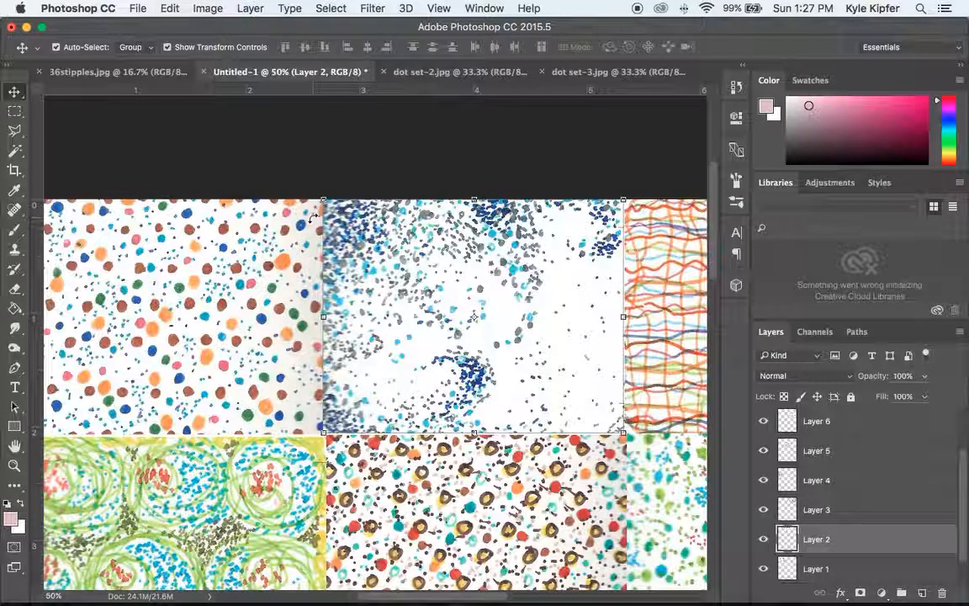
Close the finished dot set-2.jpg scan and bring up dot set-3.jpg
key(z)
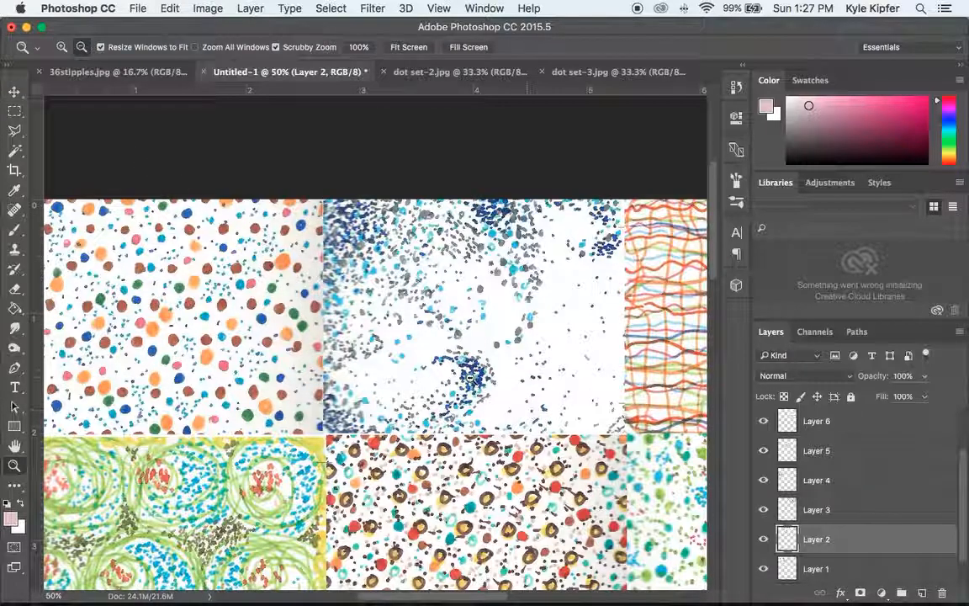
alt+click(472, 383)
alt+click(482, 448)
alt+click(405, 402)
click(394, 328)
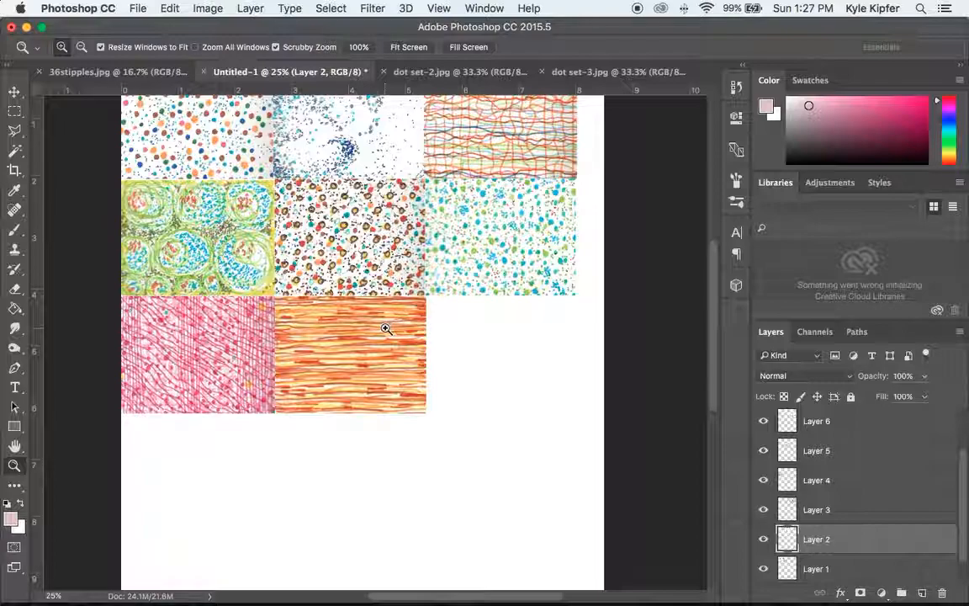
click(450, 73)
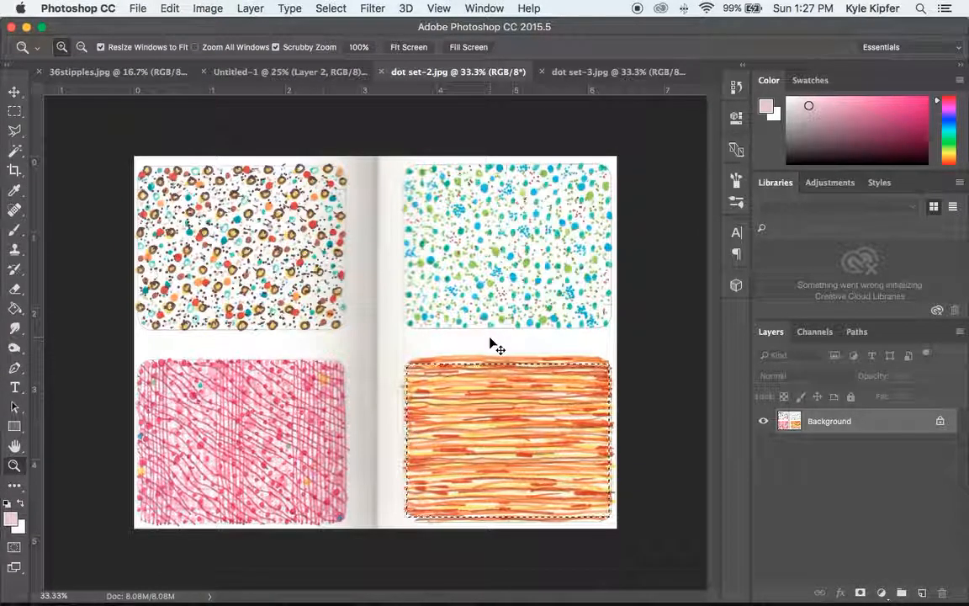
click(381, 73)
click(439, 72)
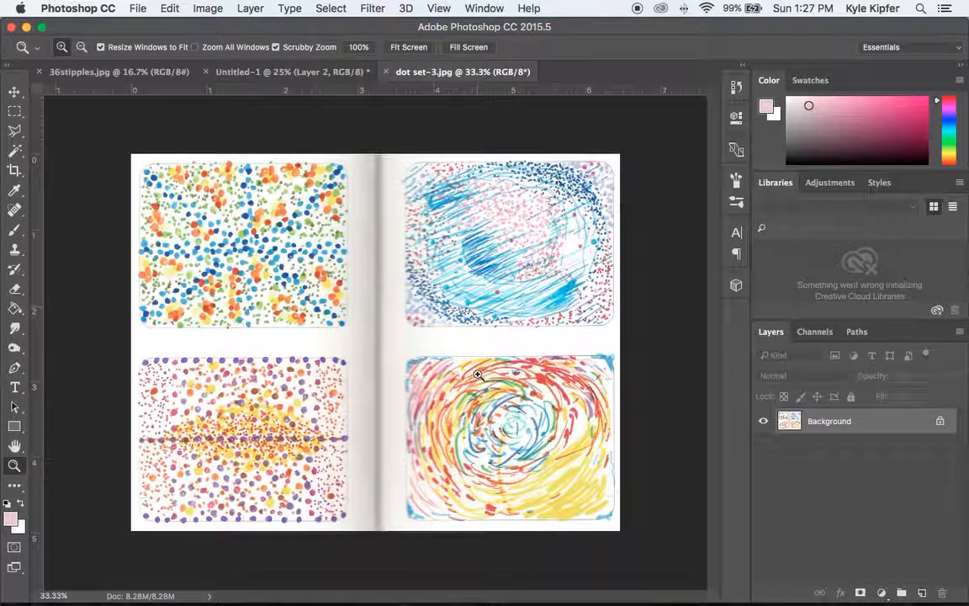
Copy a rectangular selection of the orange, blue and green dot drawing in dot set-3.jpg and paste it into Untitled-1
click(15, 110)
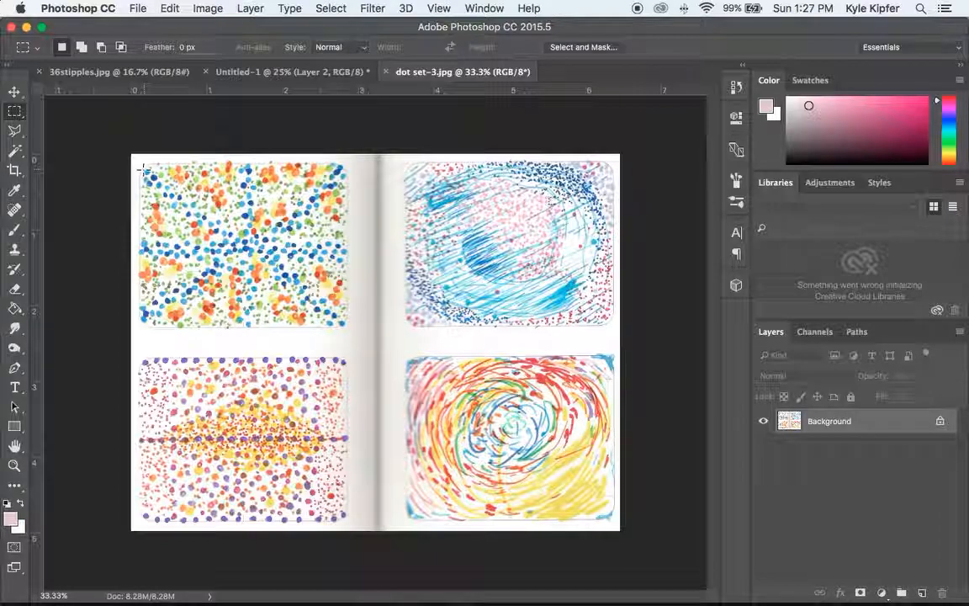
drag(152, 174, 344, 324)
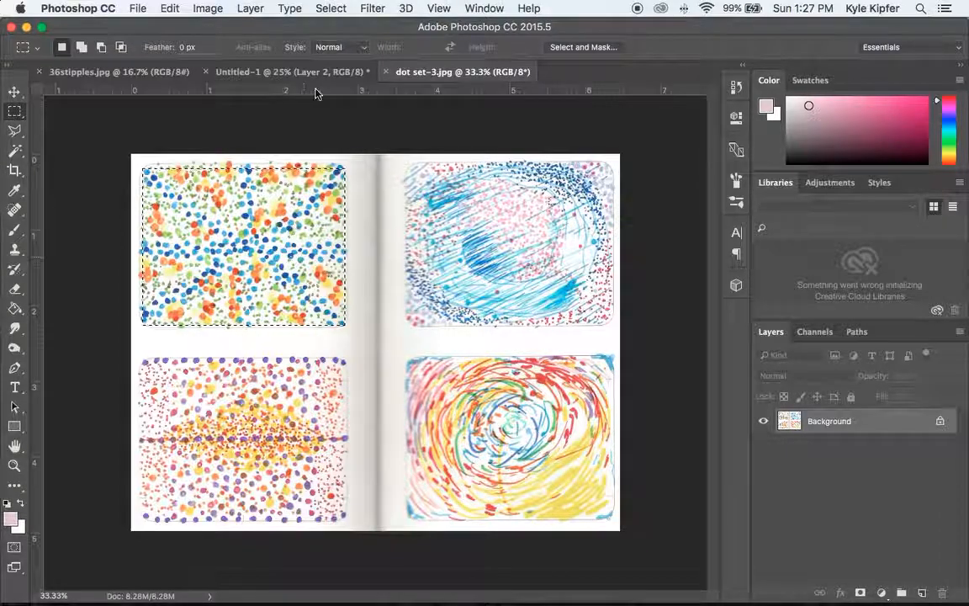
click(220, 72)
key(super+v)
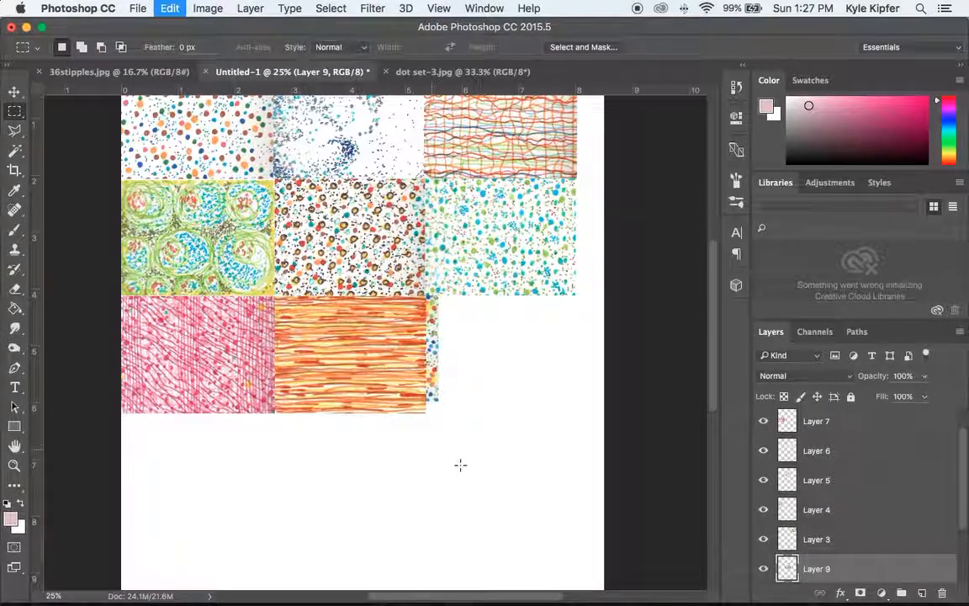
Move the pasted orange, blue and green dot tile into the third row beside the orange striped tile, and deselect it
key(v)
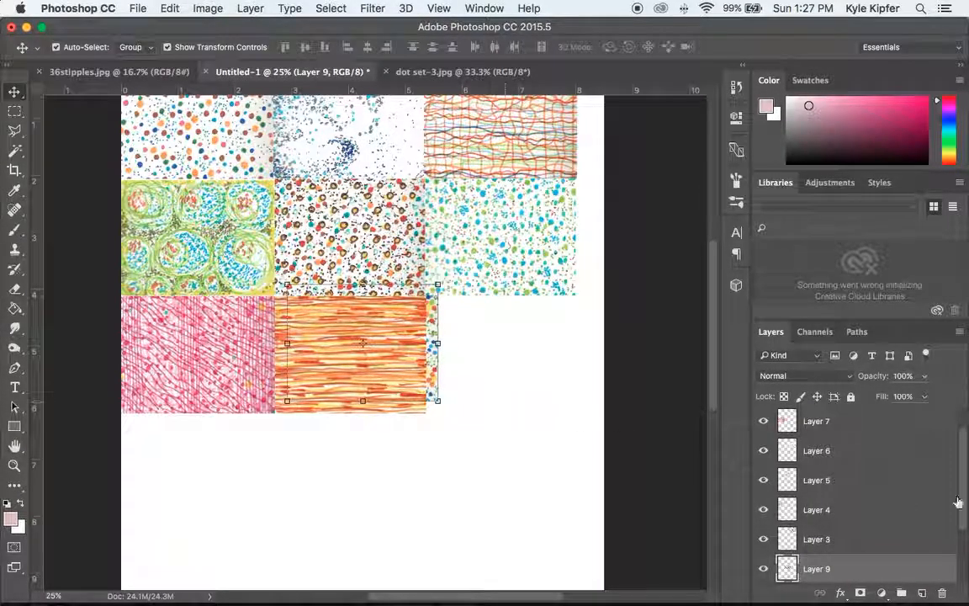
scroll(854, 488, down, 3)
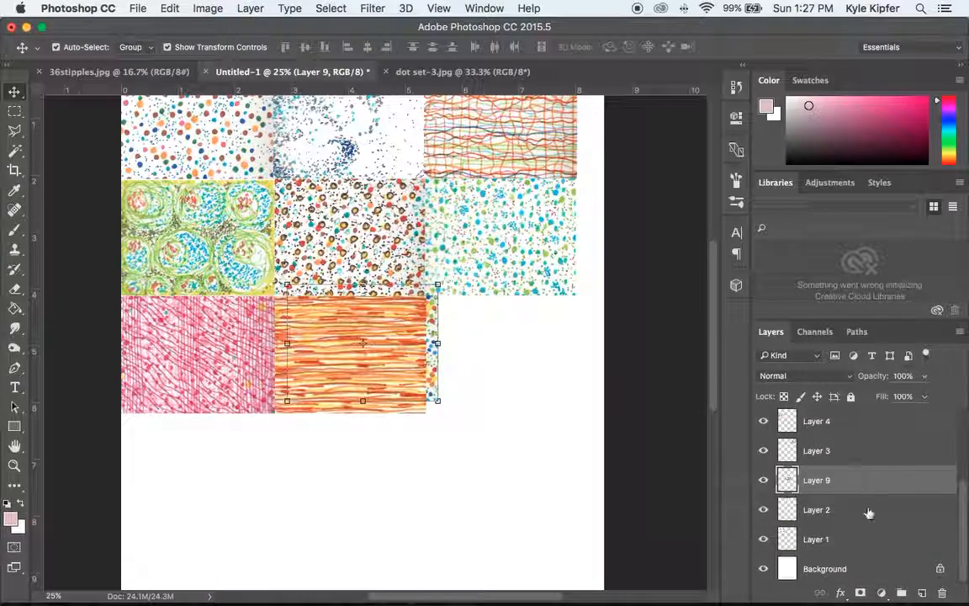
scroll(871, 428, up, 3)
scroll(872, 440, down, 3)
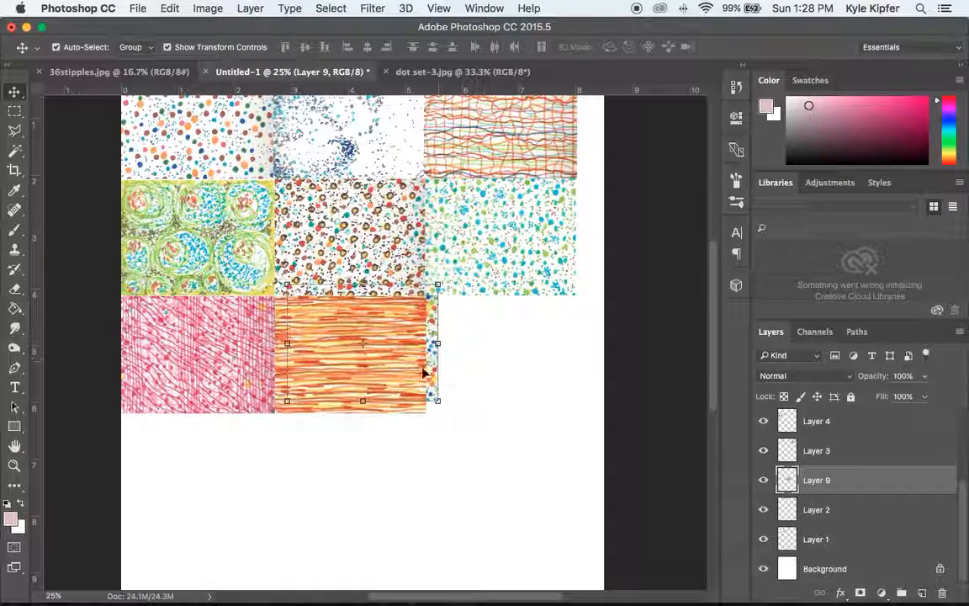
drag(432, 361, 569, 378)
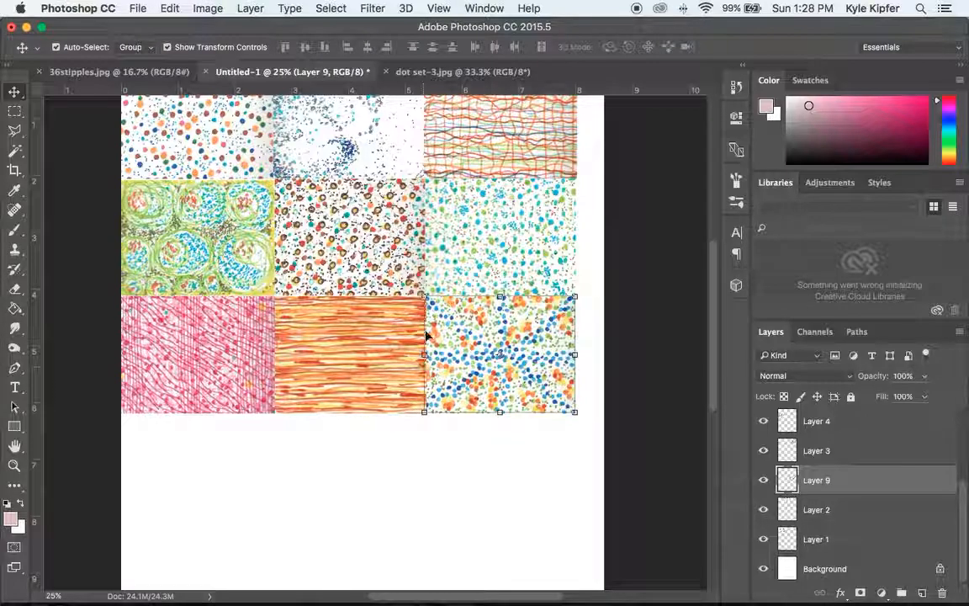
click(541, 465)
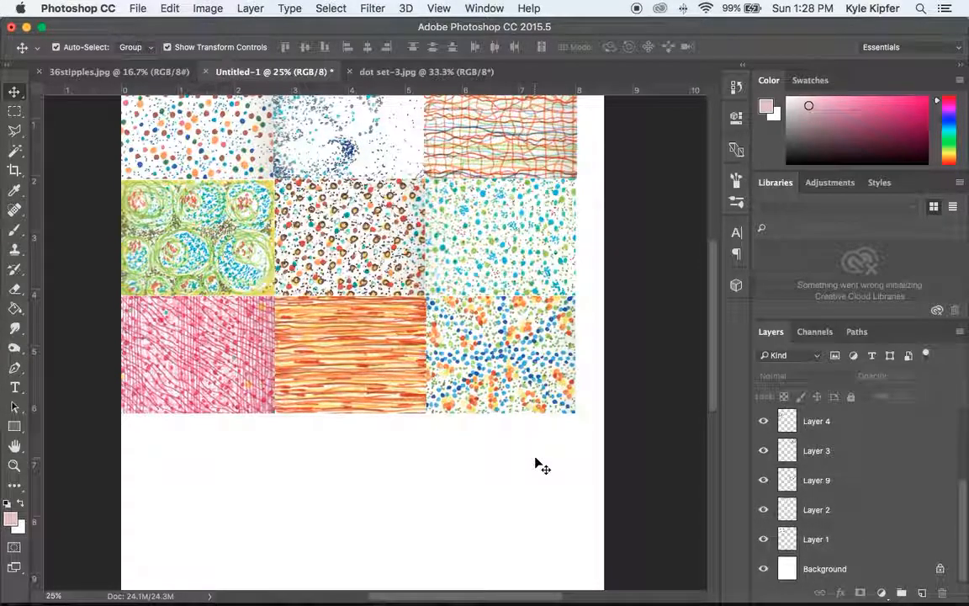
Select the third row's orange, blue and green dot tile and examine where its layer sits in the stack
click(501, 396)
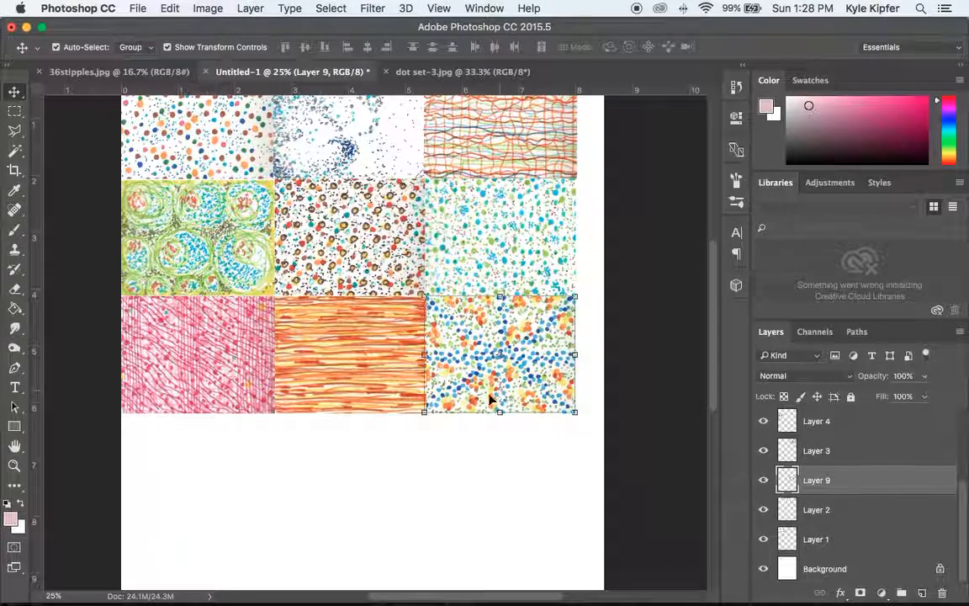
click(512, 461)
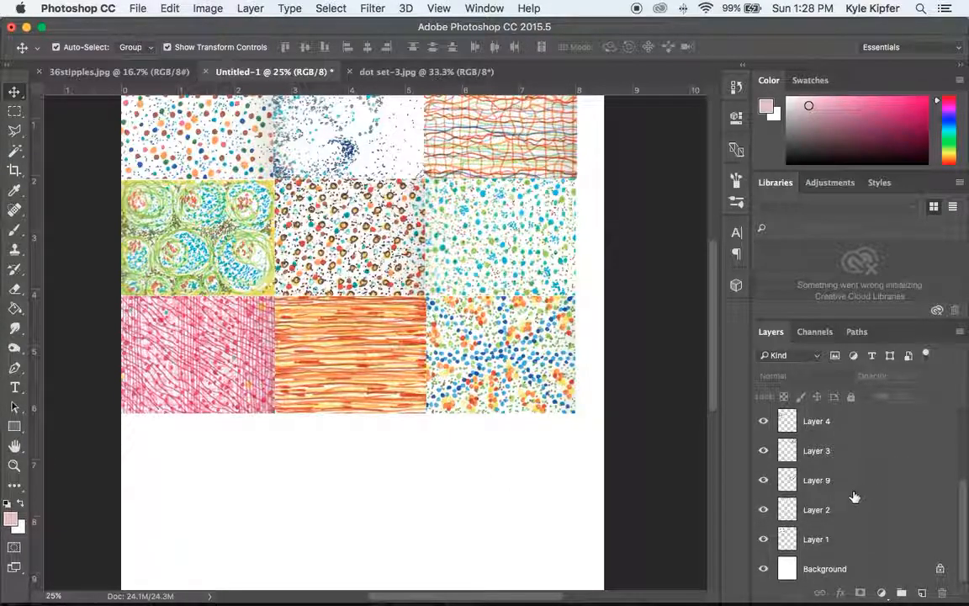
click(504, 336)
scroll(860, 480, up, 2)
scroll(860, 480, down, 2)
scroll(860, 480, up, 2)
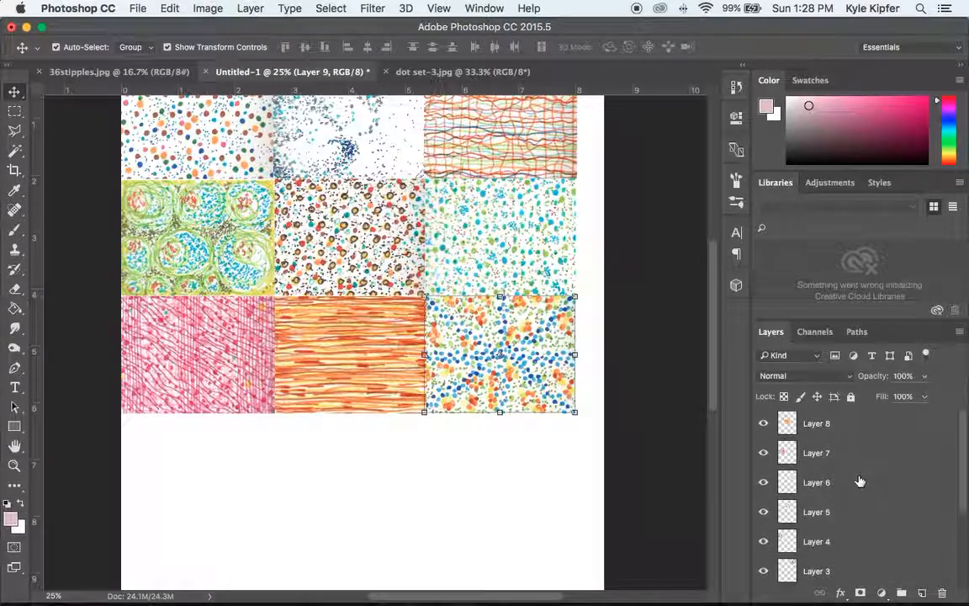
click(571, 482)
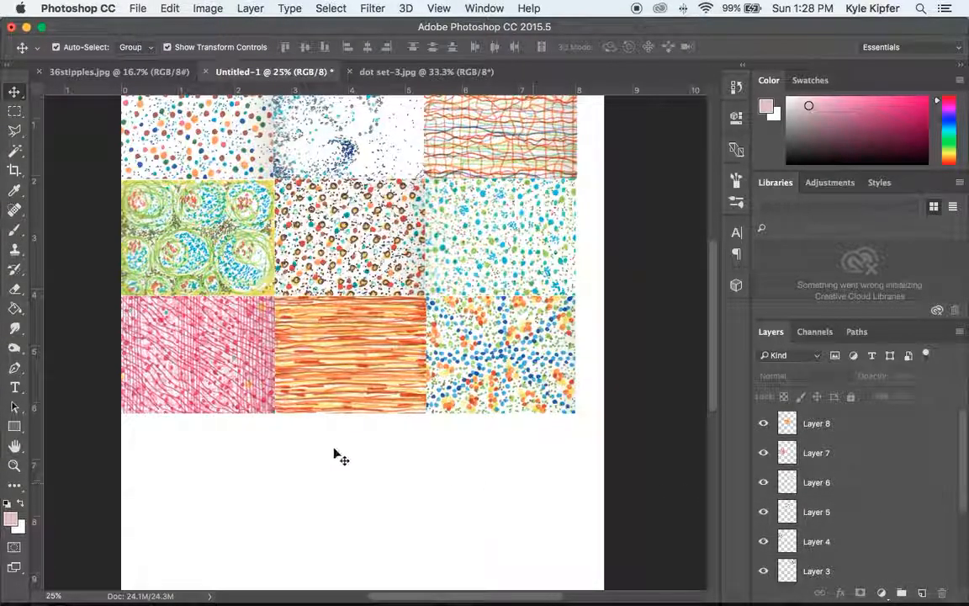
Copy a rectangular selection of the blue and pink circular drawing in dot set-3.jpg and paste it into Untitled-1
click(435, 71)
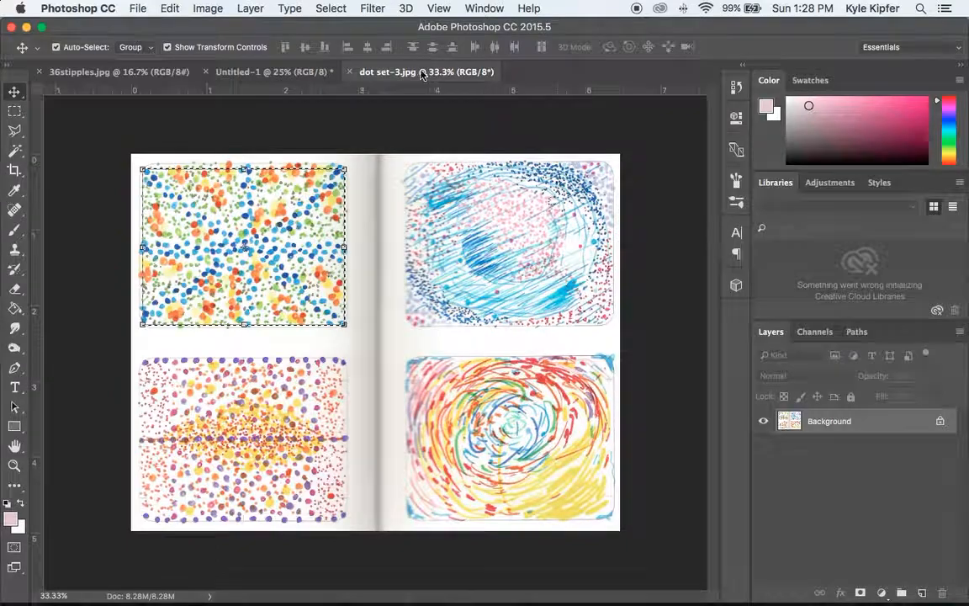
click(15, 111)
drag(411, 166, 612, 321)
key(super+c)
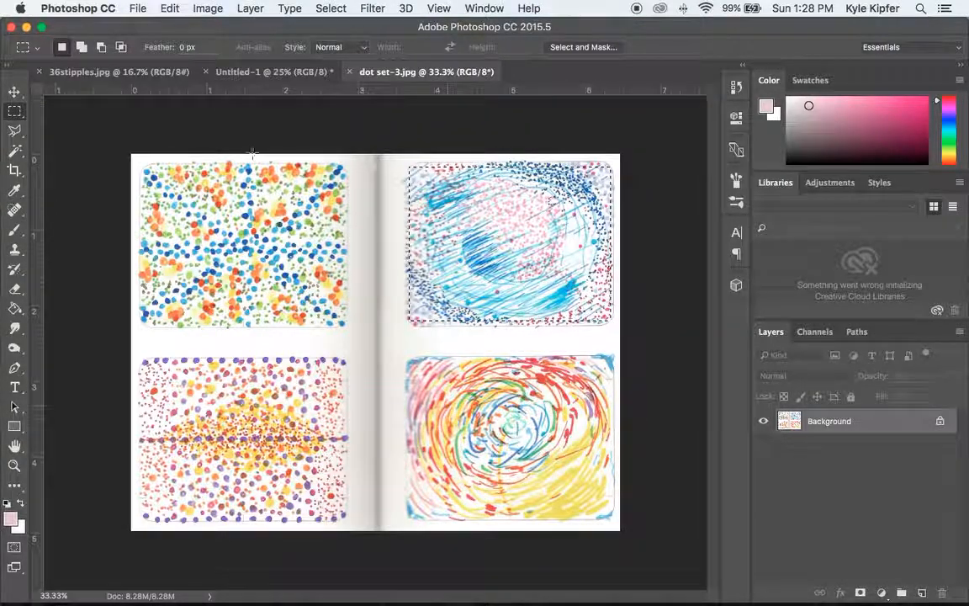
click(259, 72)
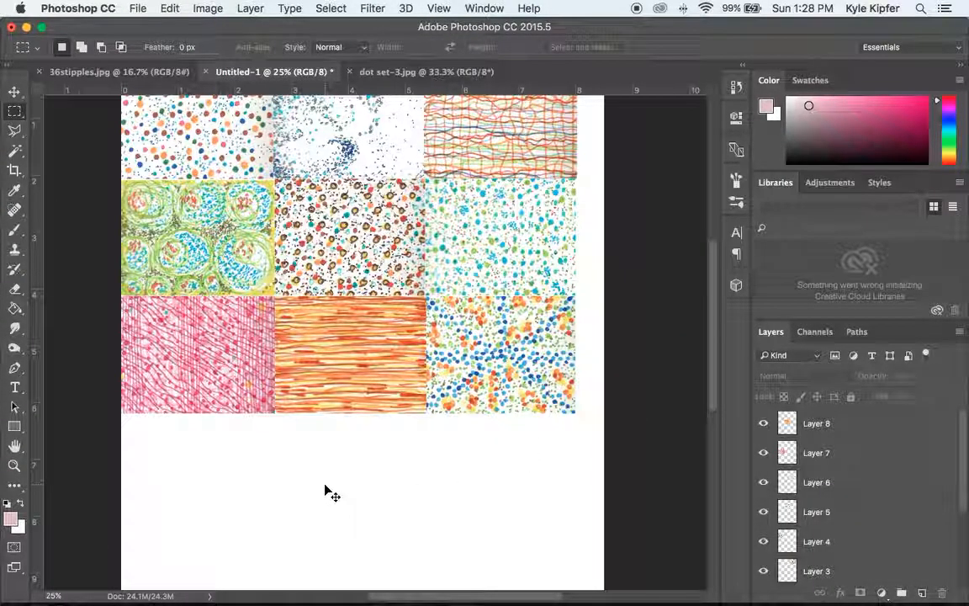
key(super+v)
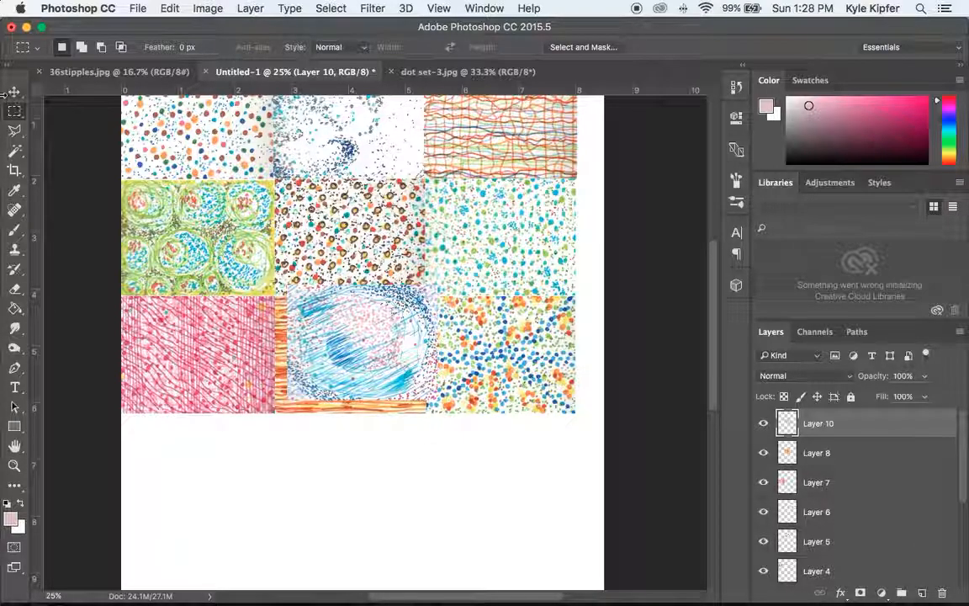
Place the blue and pink circular tile below the pink line tile, stretch it to 101.88% width, and apply the transformation
click(14, 91)
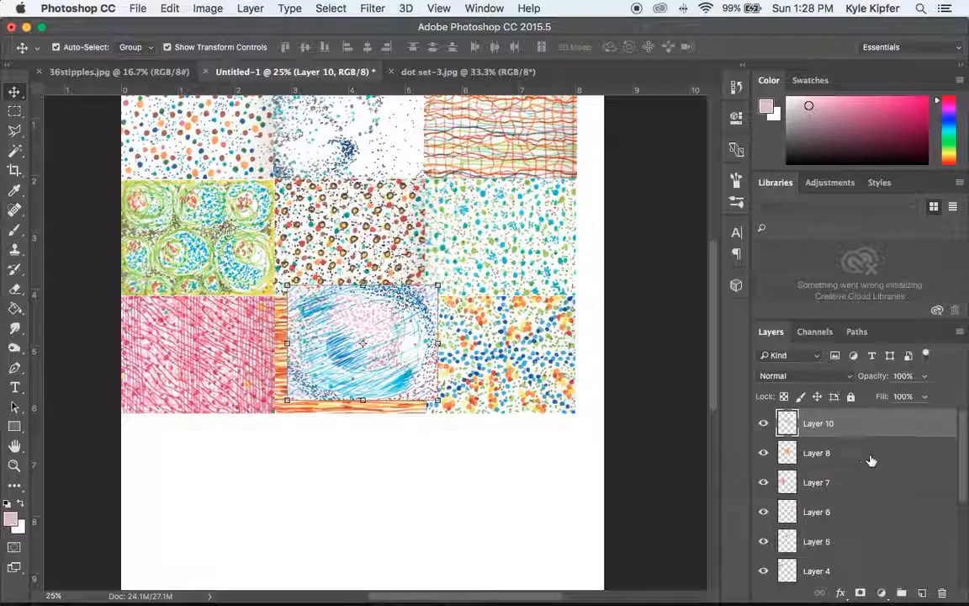
mouse_move(389, 327)
mouse_down()
mouse_move(395, 320)
mouse_move(266, 443)
mouse_move(234, 454)
mouse_up()
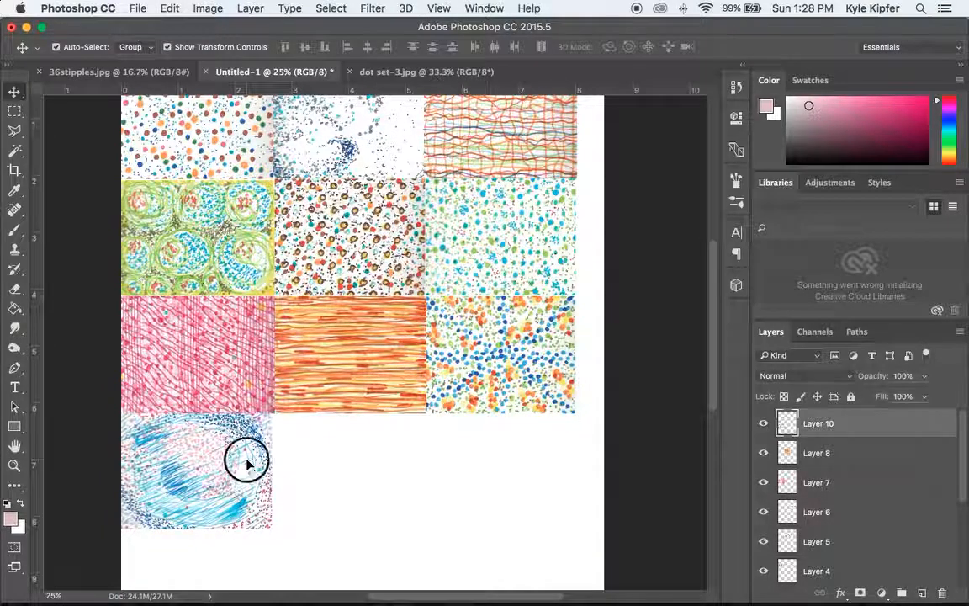
drag(274, 470, 279, 475)
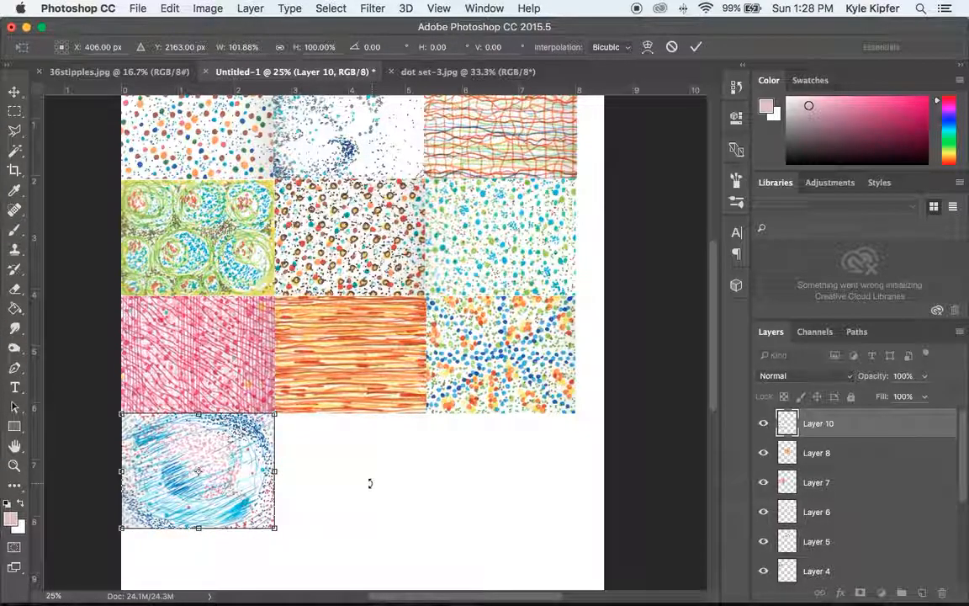
click(16, 92)
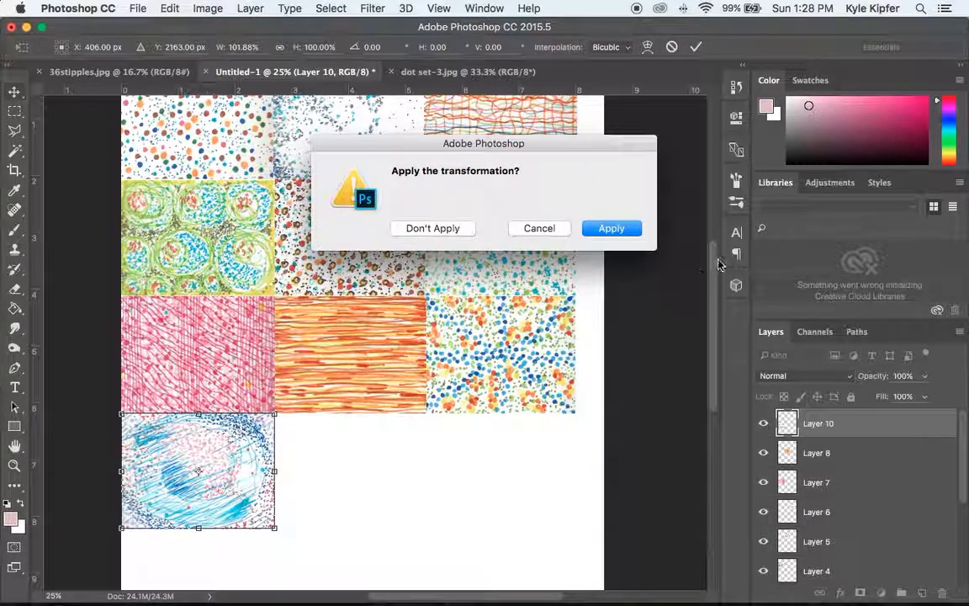
click(618, 229)
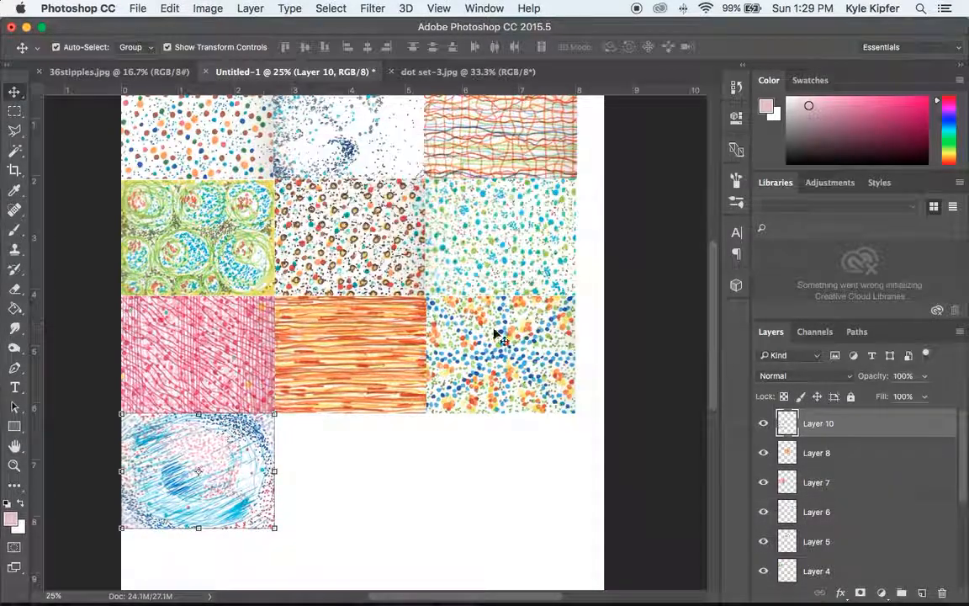
Copy a rectangular selection of the purple and orange dot drawing in dot set-3.jpg and paste it into Untitled-1
click(455, 75)
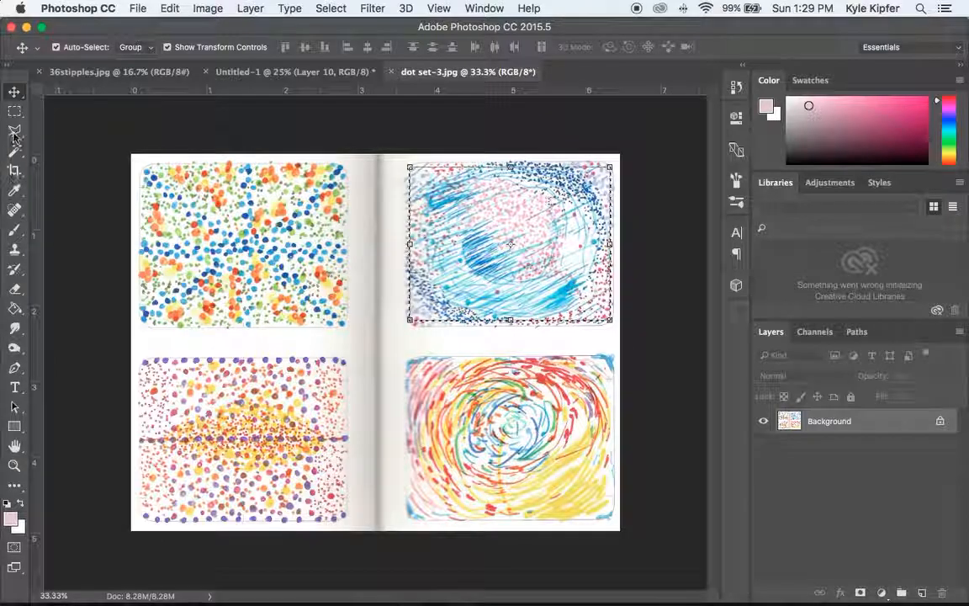
key(m)
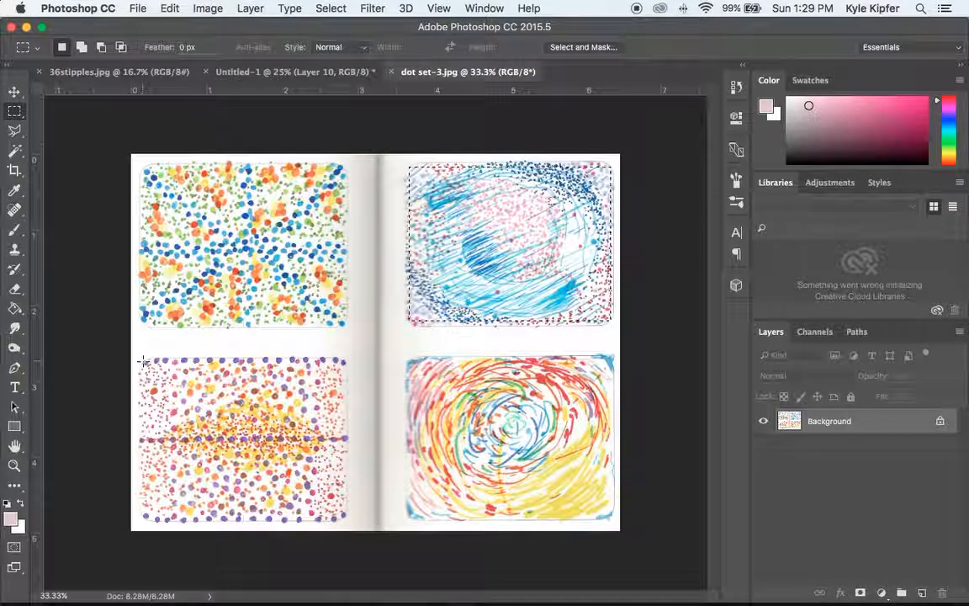
drag(140, 361, 343, 519)
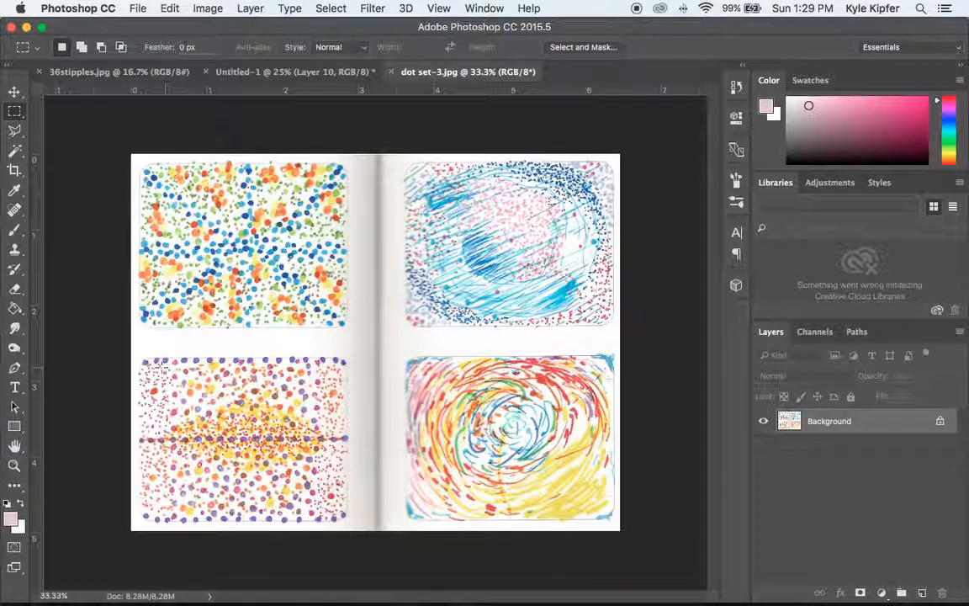
drag(143, 361, 345, 518)
key(super+c)
click(294, 72)
key(super+v)
Move the pasted purple and orange dot tile into the fourth row beside the blue circular tile, under the orange striped tile
key(v)
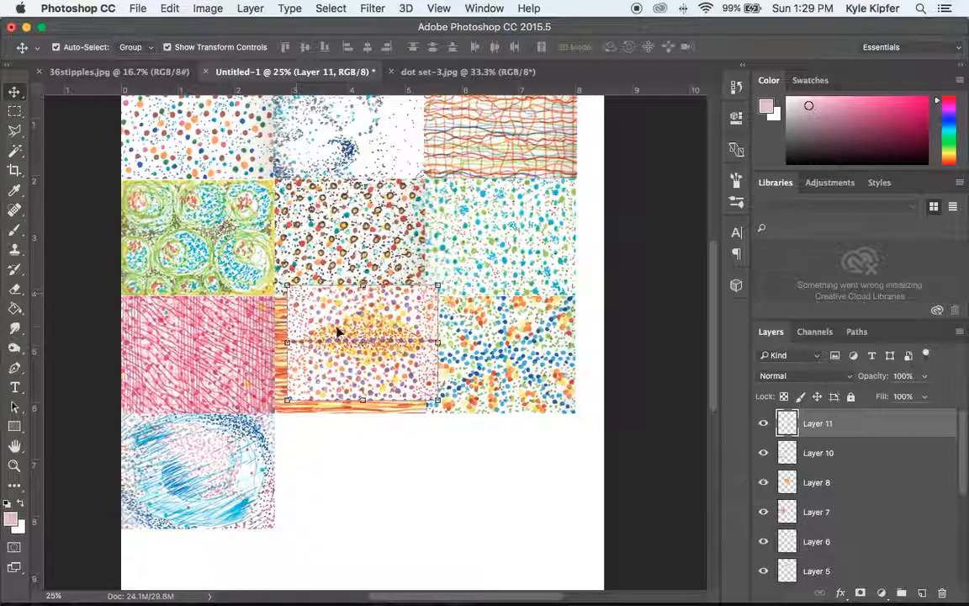
drag(335, 341, 350, 447)
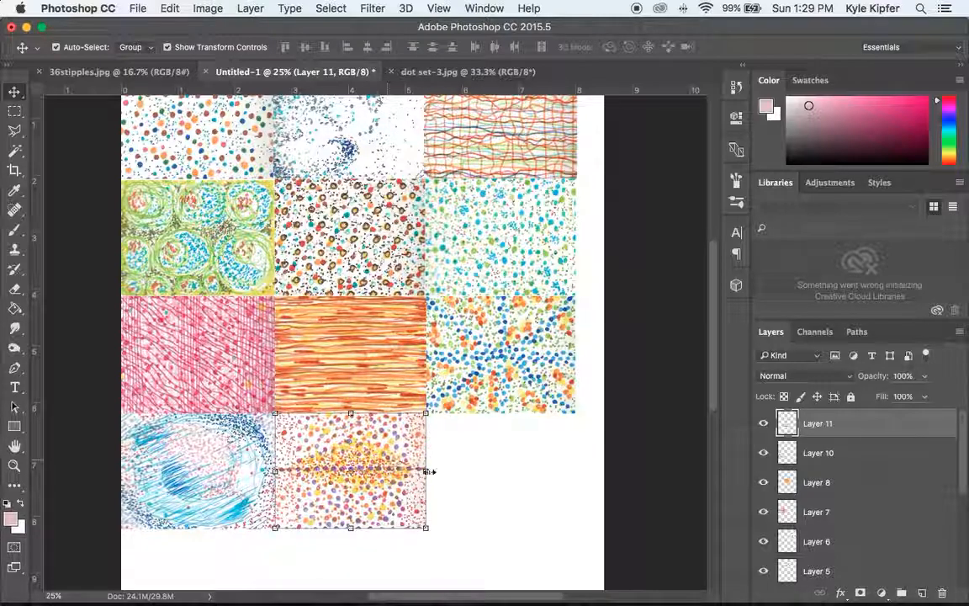
click(16, 112)
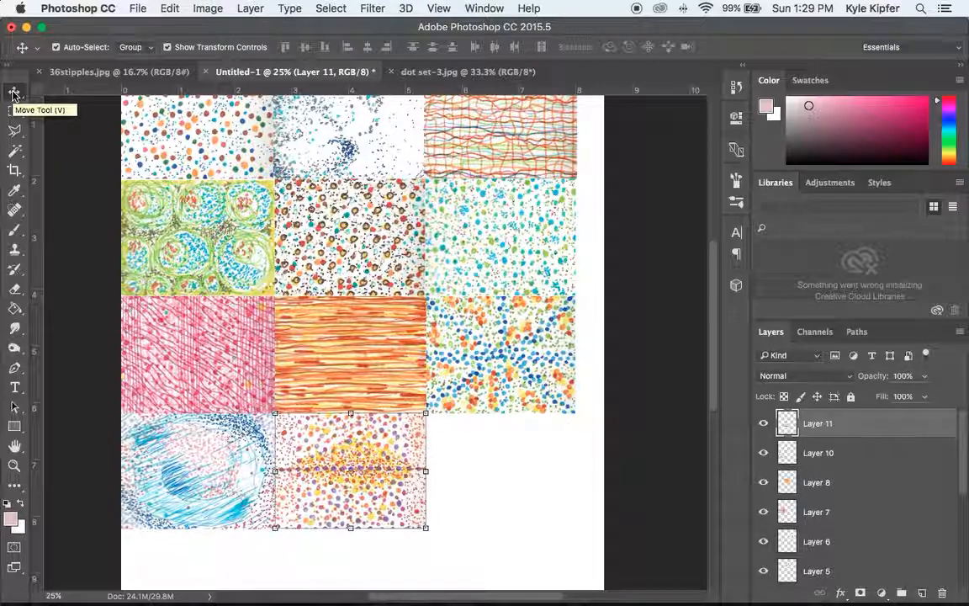
Copy a rectangular selection of the multicoloured swirl drawing in dot set-3.jpg and paste it into Untitled-1
key(ctrl+Tab)
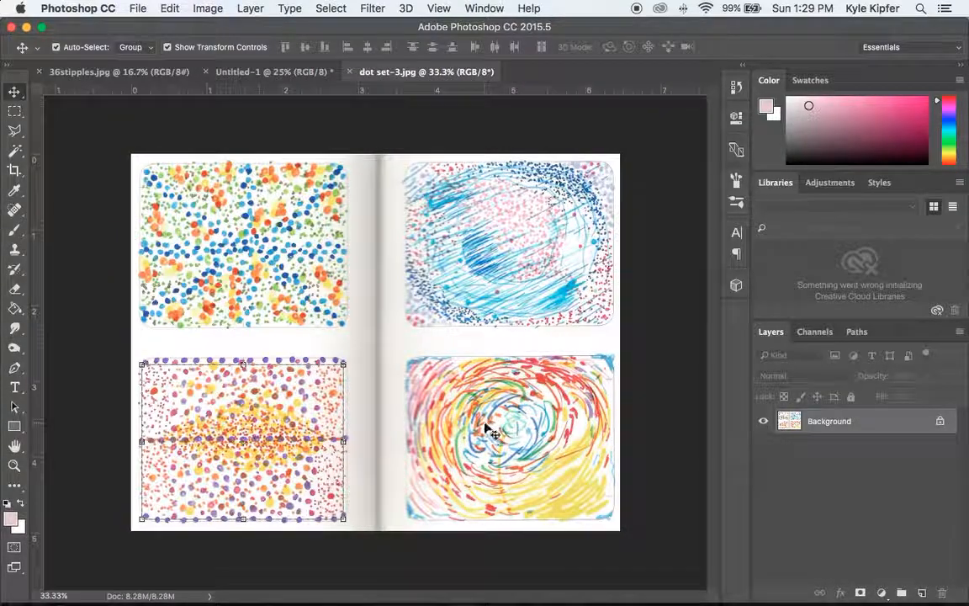
key(m)
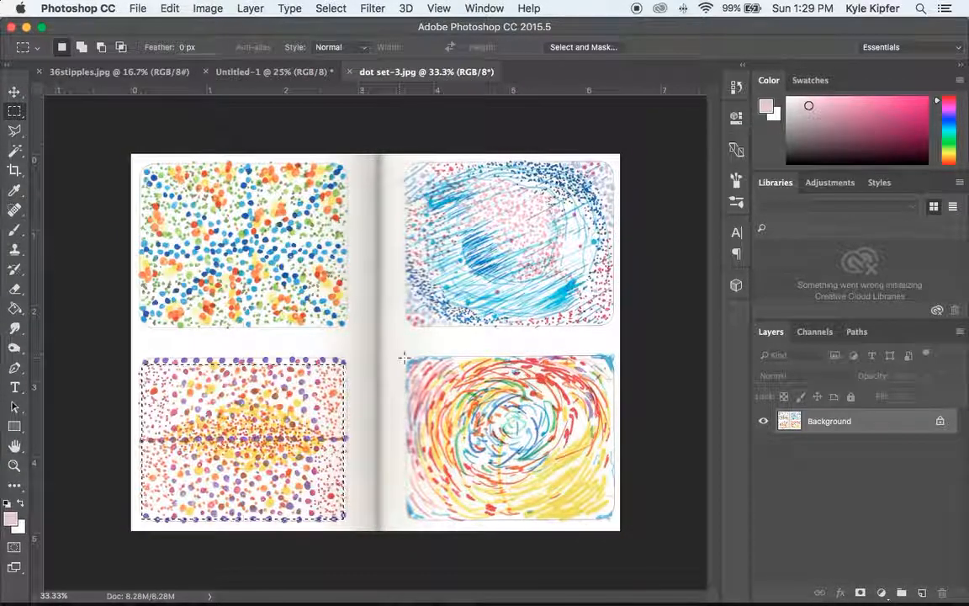
drag(408, 361, 611, 515)
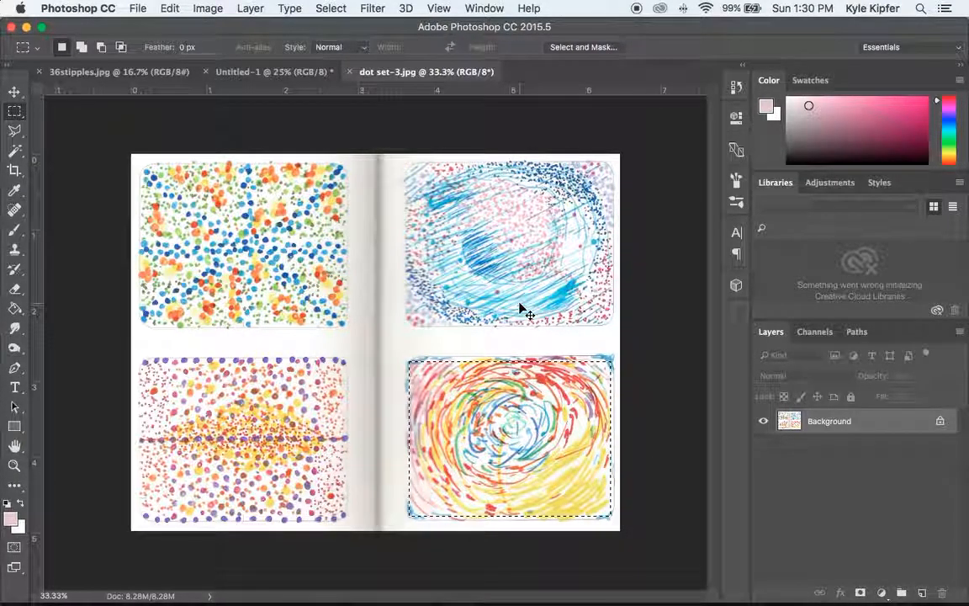
click(268, 72)
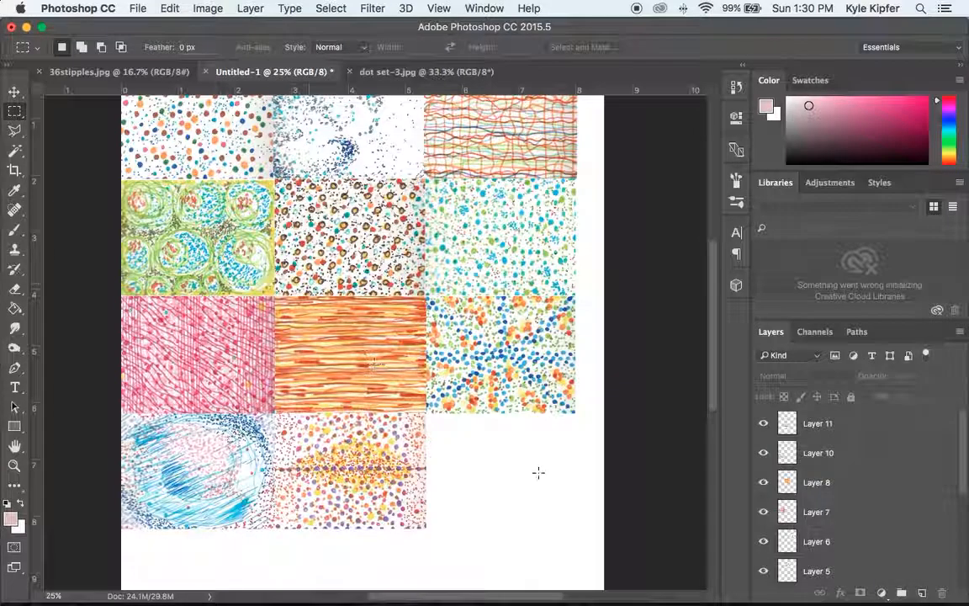
key(super+v)
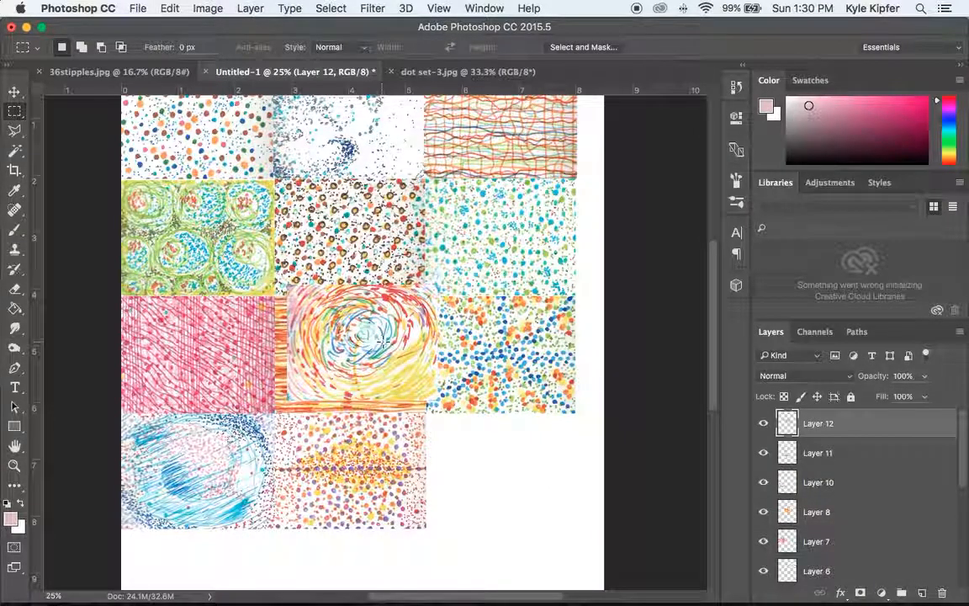
Move the pasted swirl tile into the fourth row beside the purple and orange dot tile, under the blue and orange dot tile
key(v)
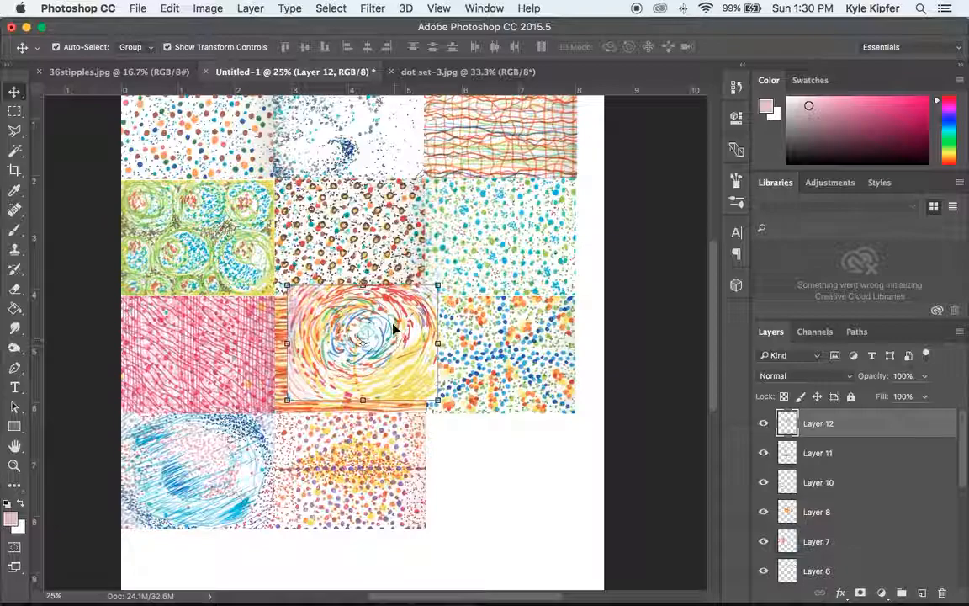
drag(385, 322, 525, 448)
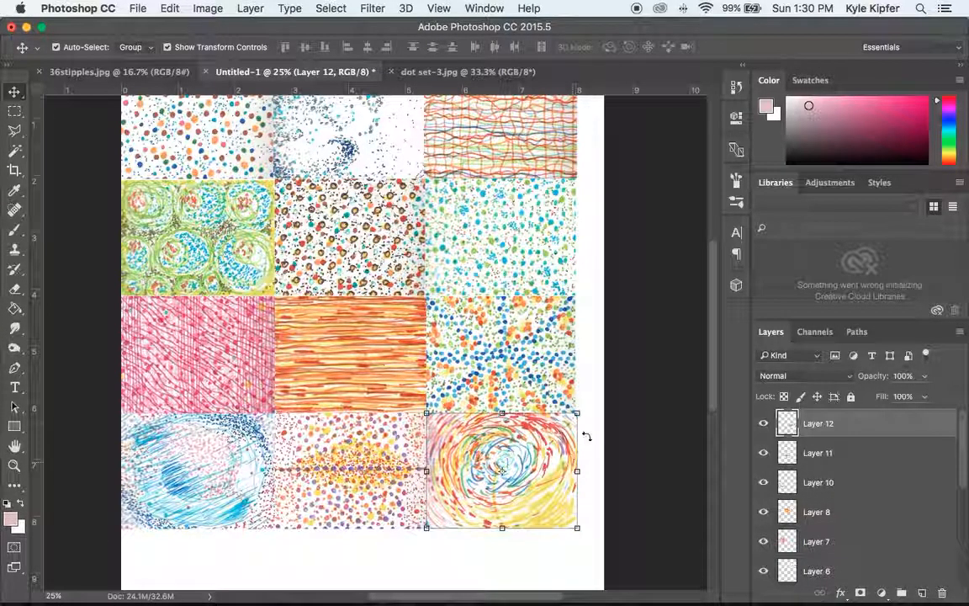
click(173, 567)
Narrow the swirl tile to 98.75% width so its outer edge lines up with the tile above, and apply the transformation
key(z)
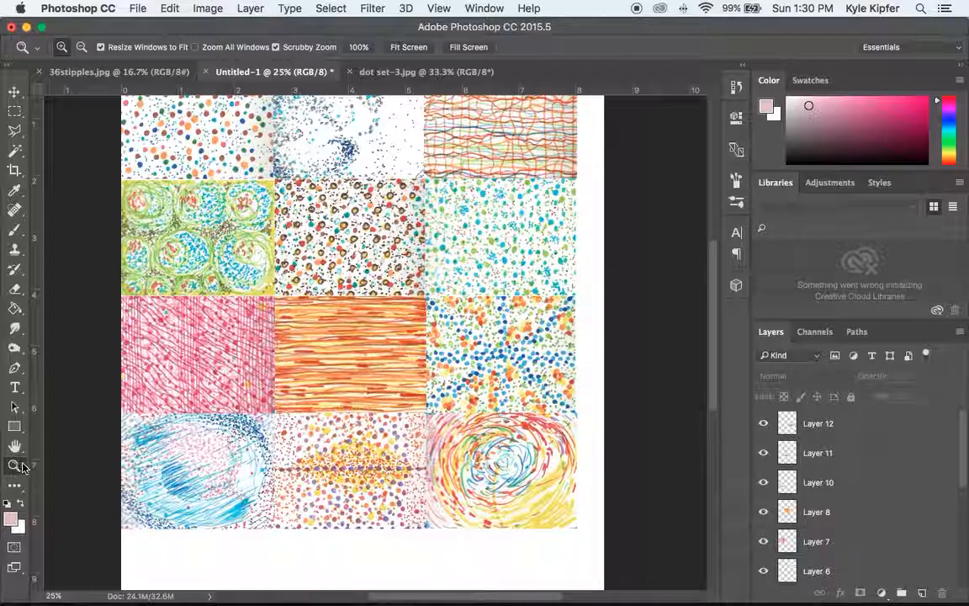
click(510, 435)
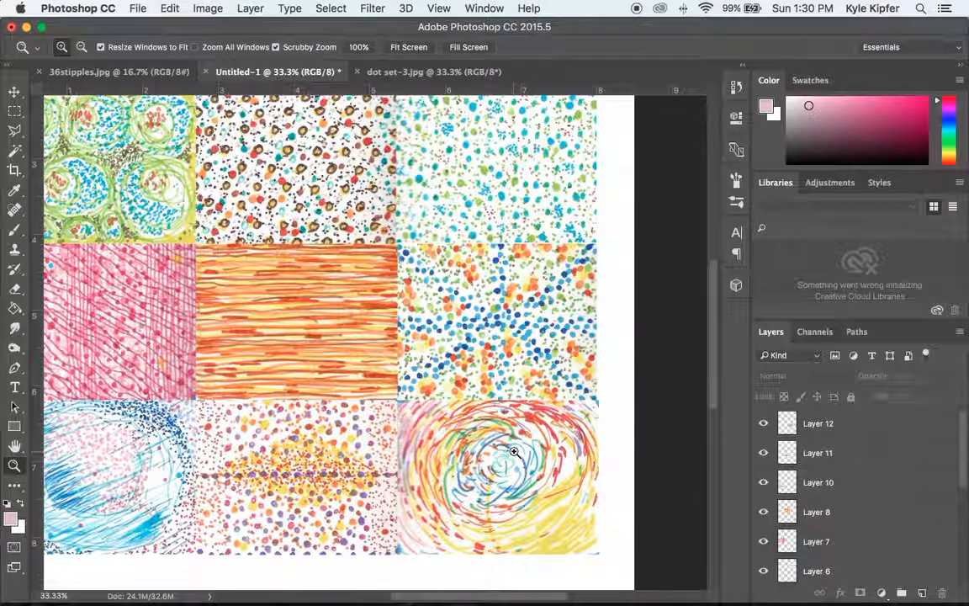
click(525, 427)
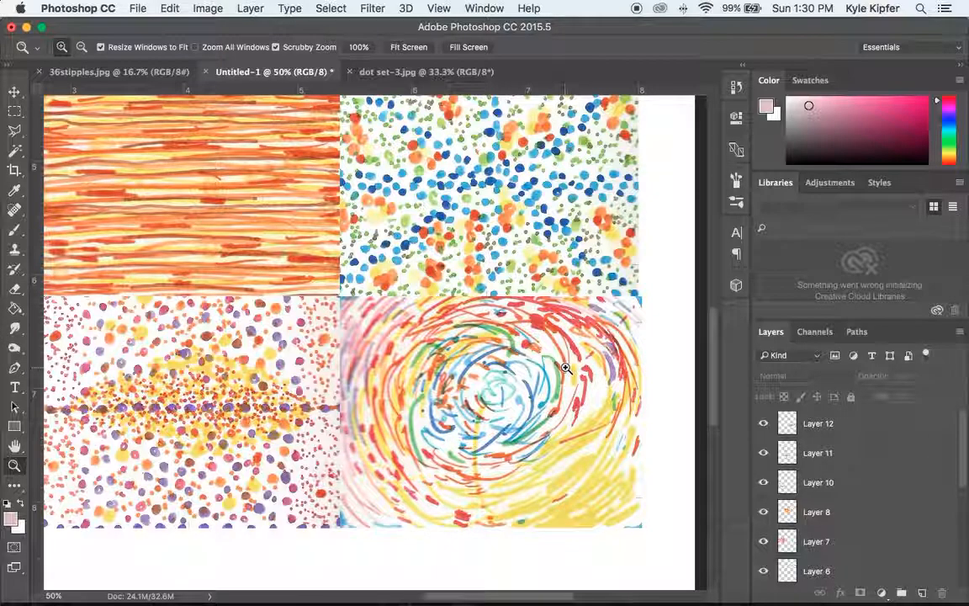
key(v)
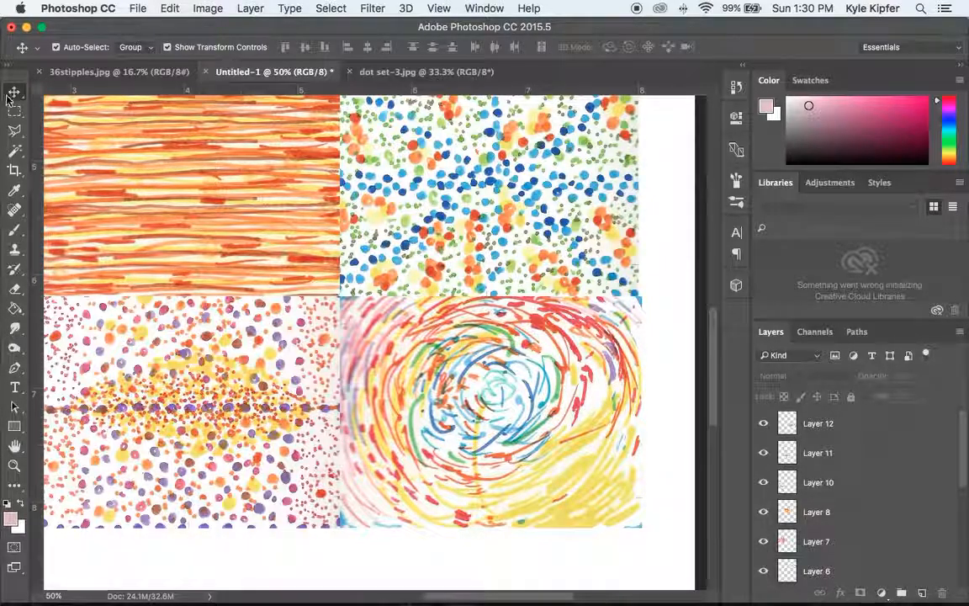
click(492, 345)
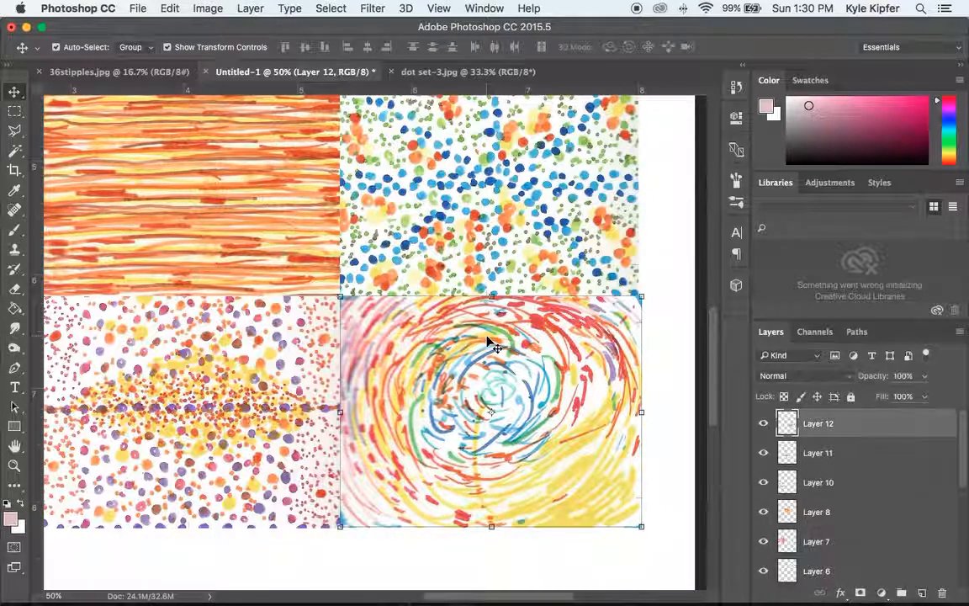
click(641, 412)
drag(641, 412, 638, 411)
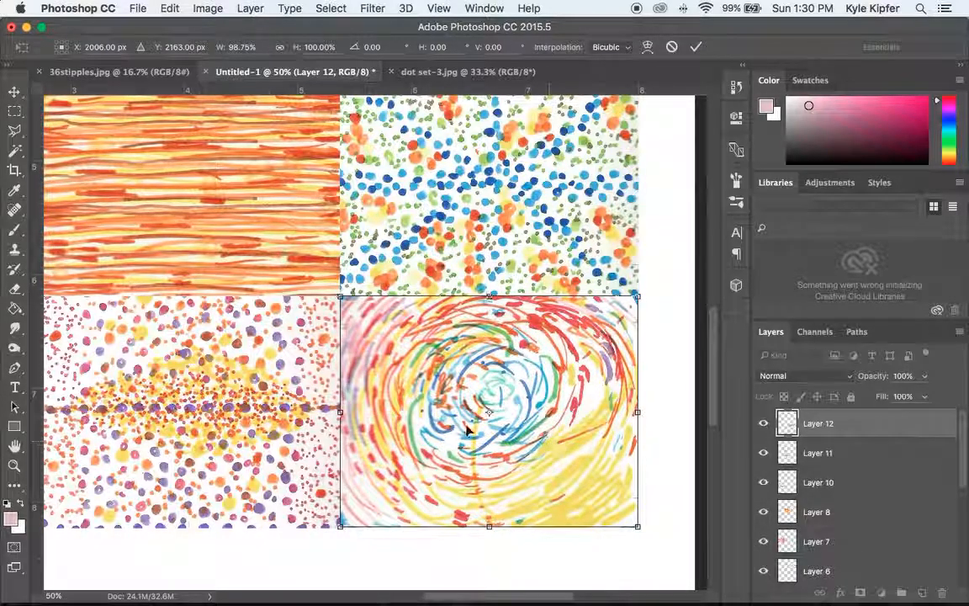
key(Return)
click(666, 392)
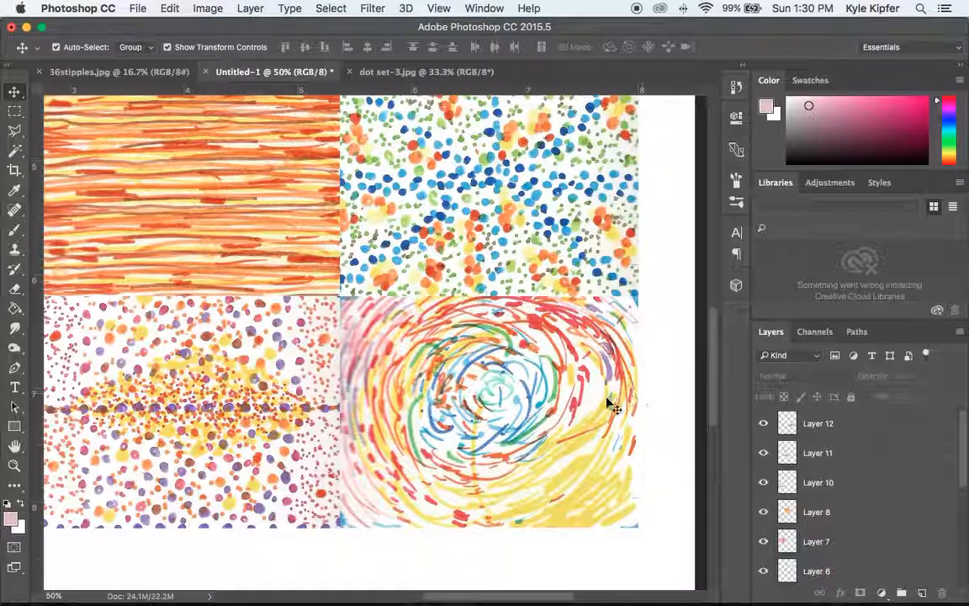
Stretch the green and blue dot tile in the second row to 100.65% height to close the gap below it, and apply
scroll(545, 418, left, 10)
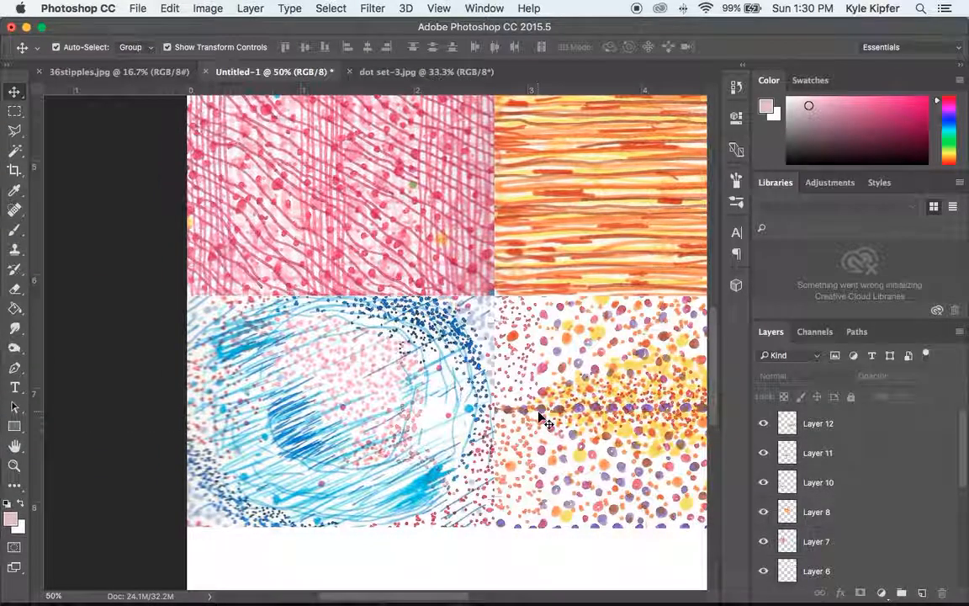
scroll(545, 418, right, 3)
scroll(545, 418, up, 5)
scroll(545, 418, left, 2)
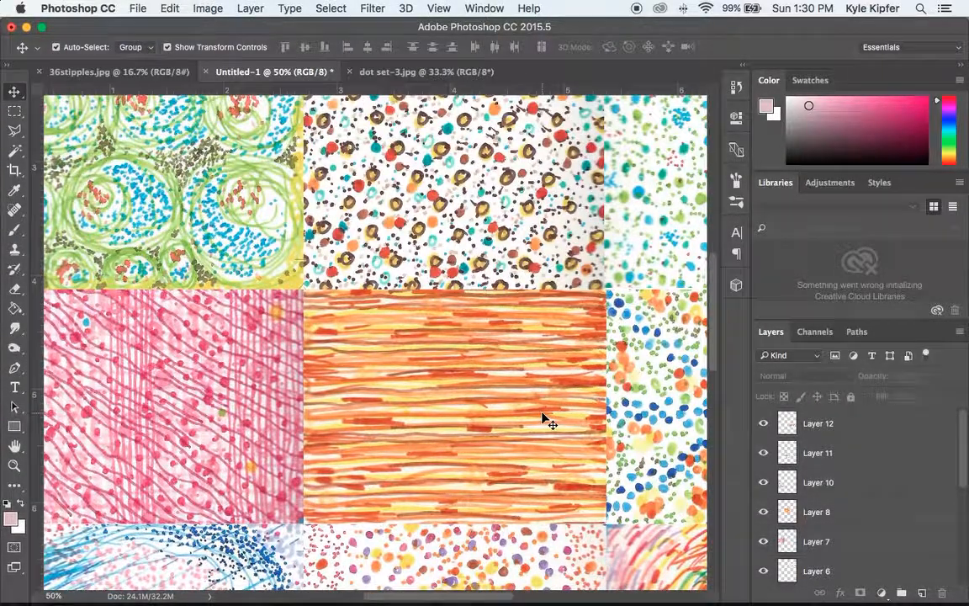
scroll(545, 418, right, 3)
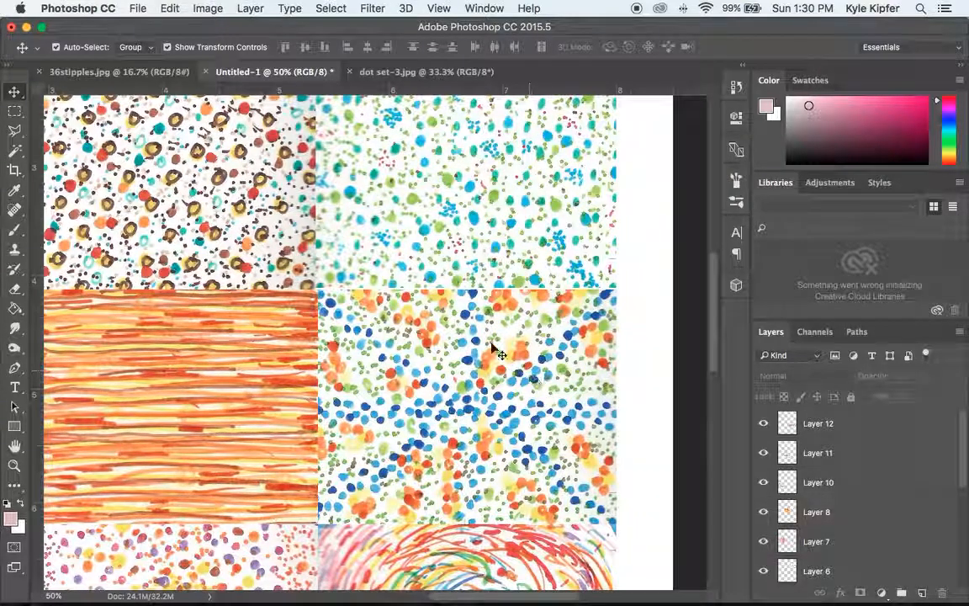
click(468, 248)
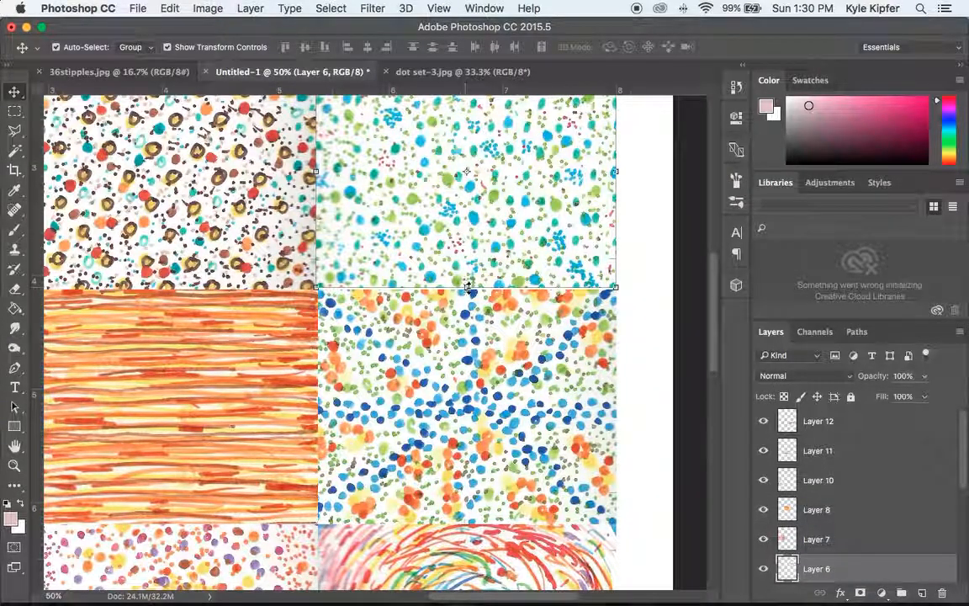
drag(469, 287, 469, 294)
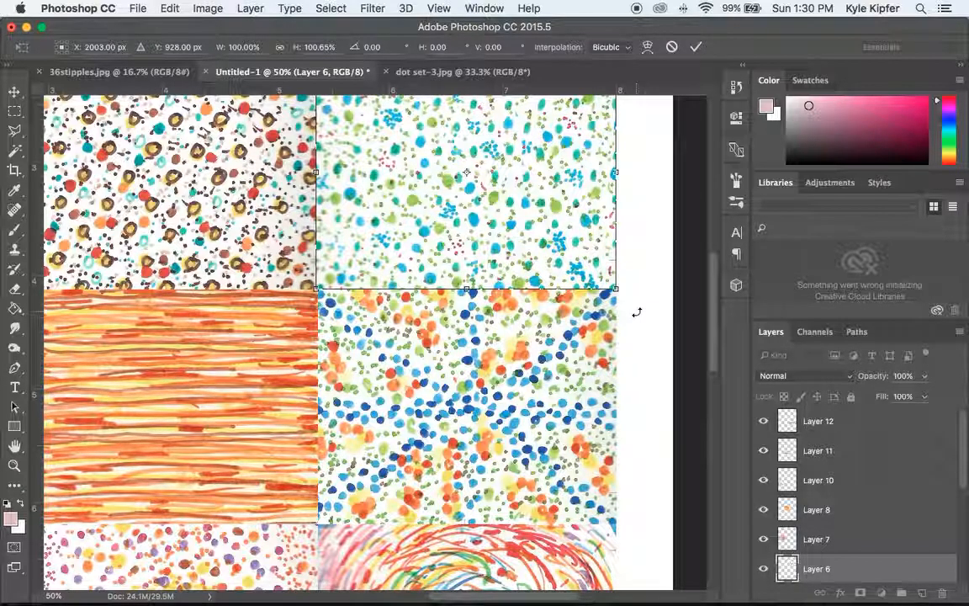
key(Return)
click(636, 314)
Inspect the seams between the tiles in the upper rows and review the whole page layout
scroll(396, 309, up, 3)
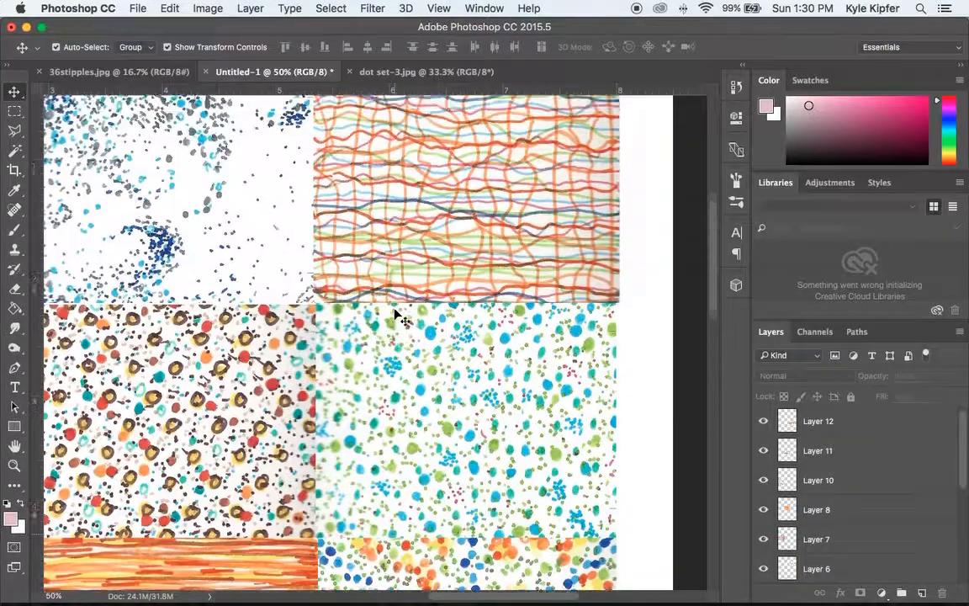
scroll(395, 315, up, 2)
scroll(395, 314, left, 6)
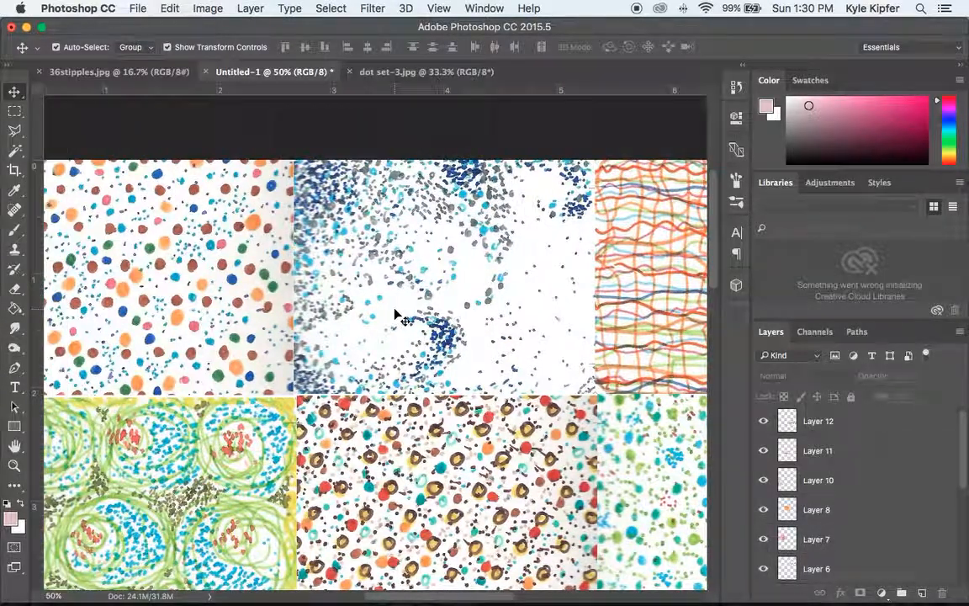
scroll(395, 315, down, 5)
key(z)
alt+click(404, 321)
alt+click(402, 328)
alt+click(397, 349)
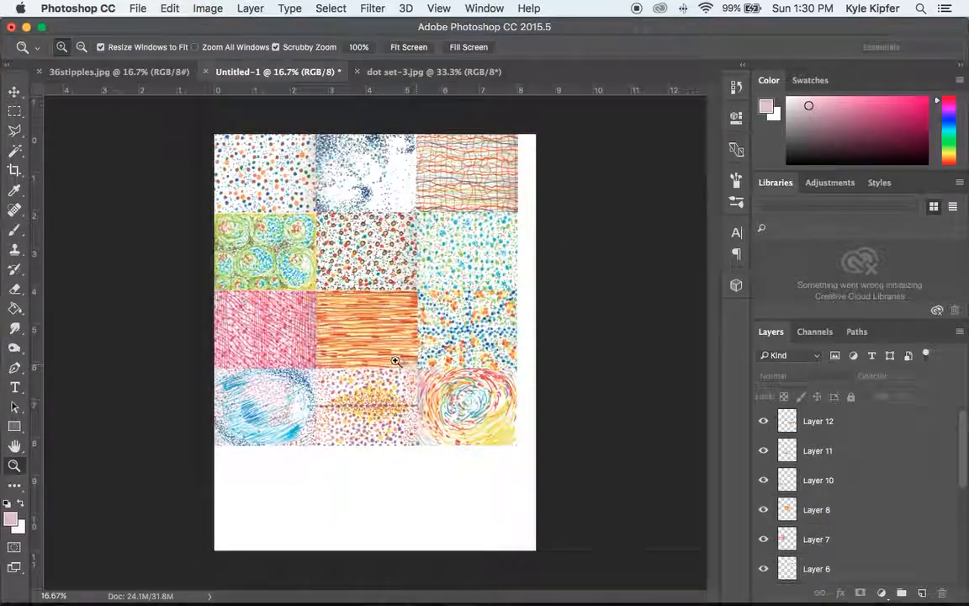
Crop the canvas to the outer edges of the twelve-tile grid, removing the white space beside and below it
click(14, 171)
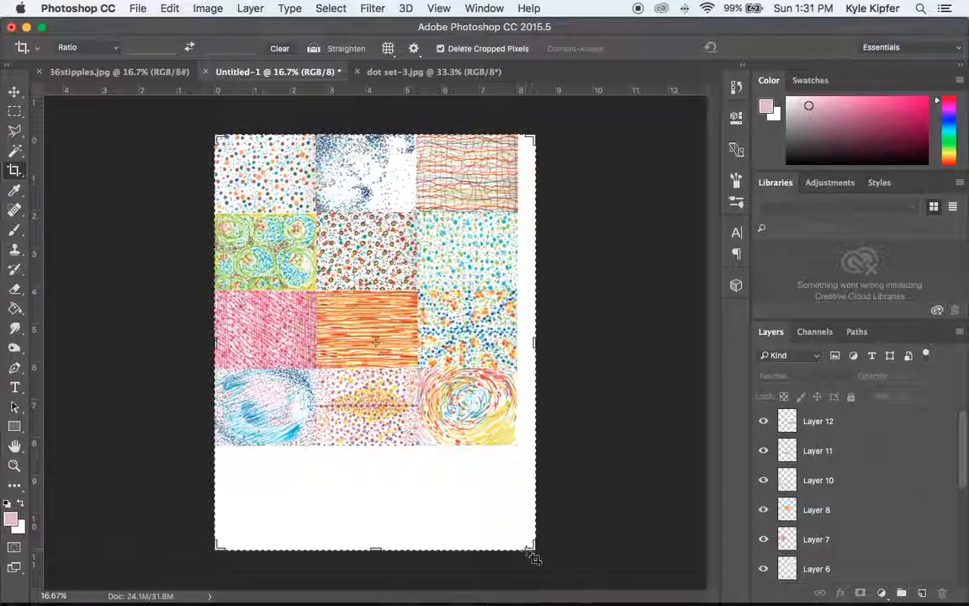
drag(532, 546, 526, 497)
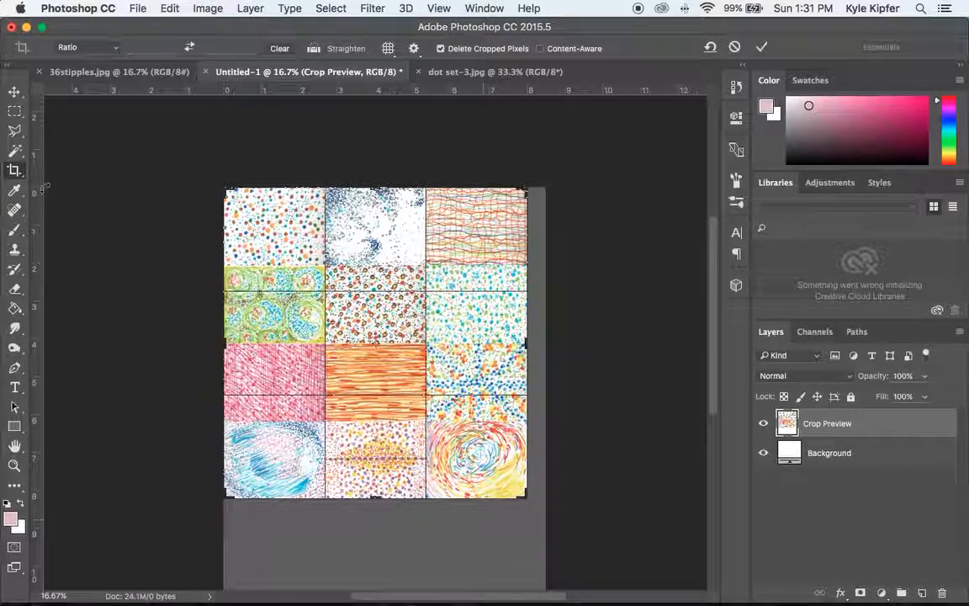
click(15, 172)
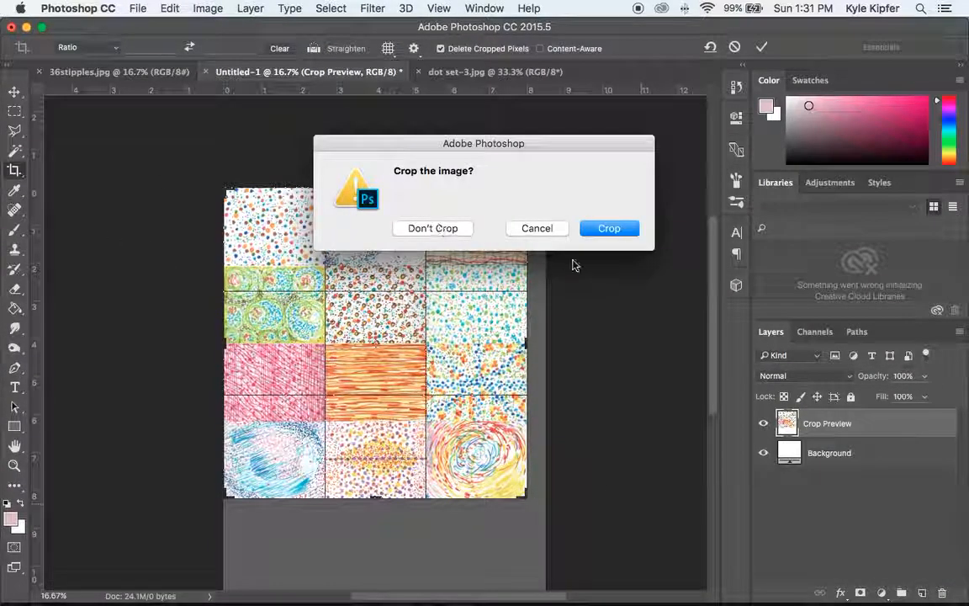
click(607, 229)
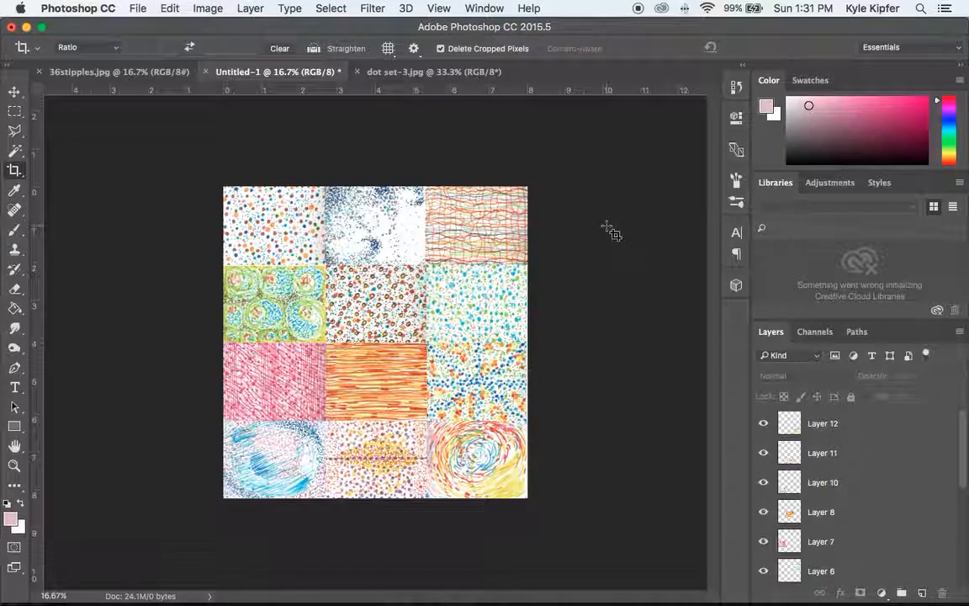
Save the cropped grid in the Dots folder as a JPEG named dotsetfinish with Maximum quality 11 and the Baseline ("Standard") format
click(139, 7)
click(185, 165)
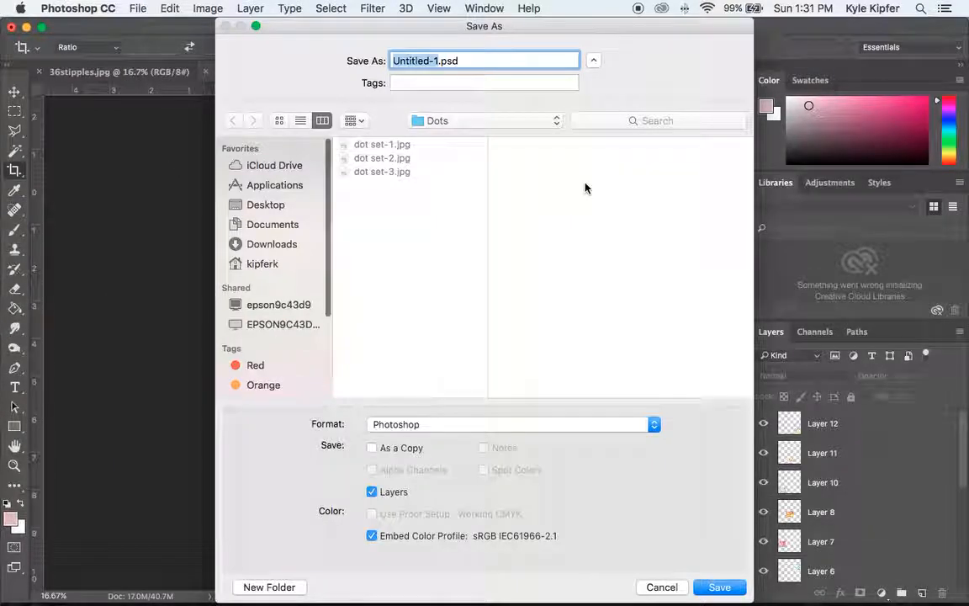
click(654, 425)
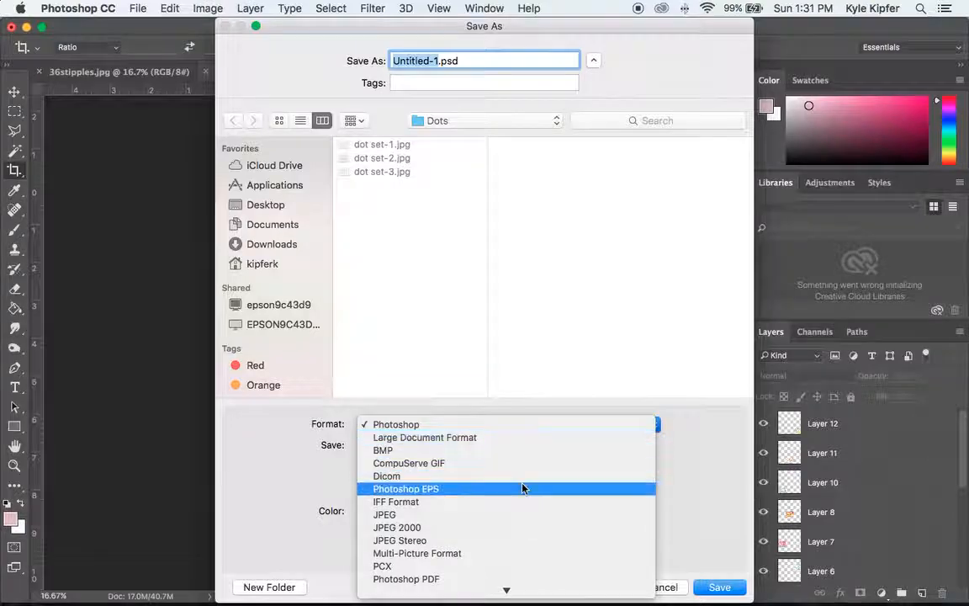
click(475, 515)
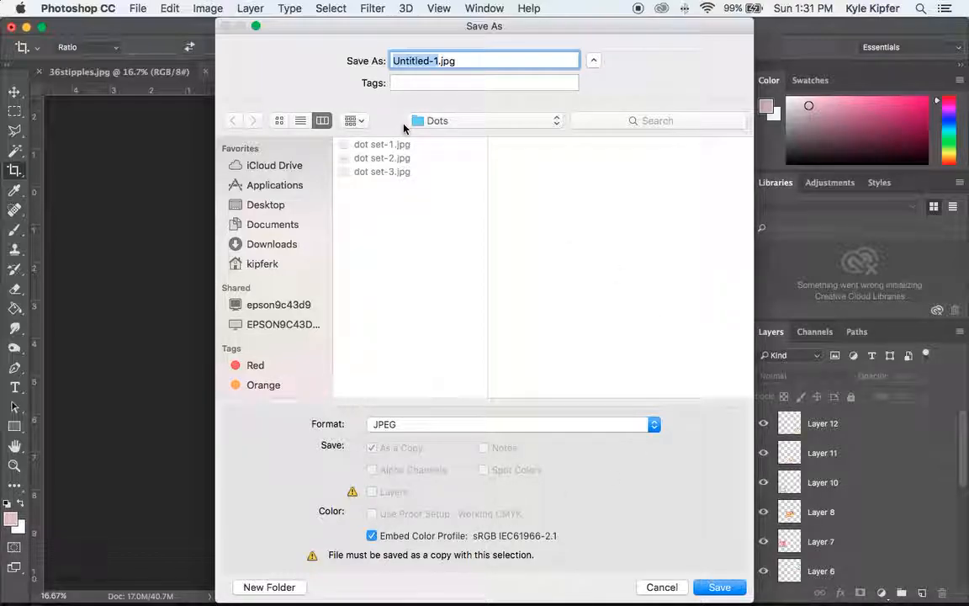
text(dot)
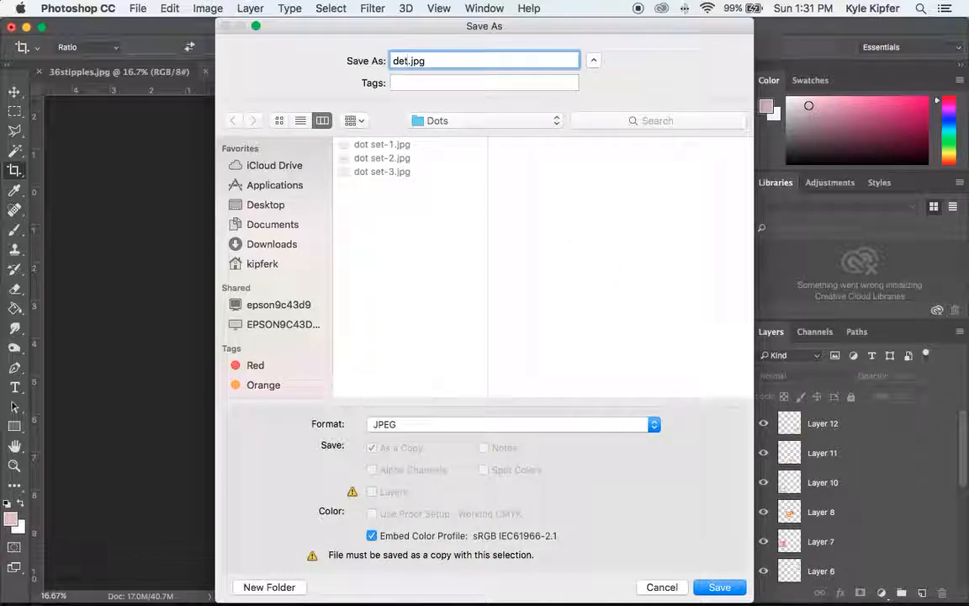
key(BackSpace)
key(BackSpace)
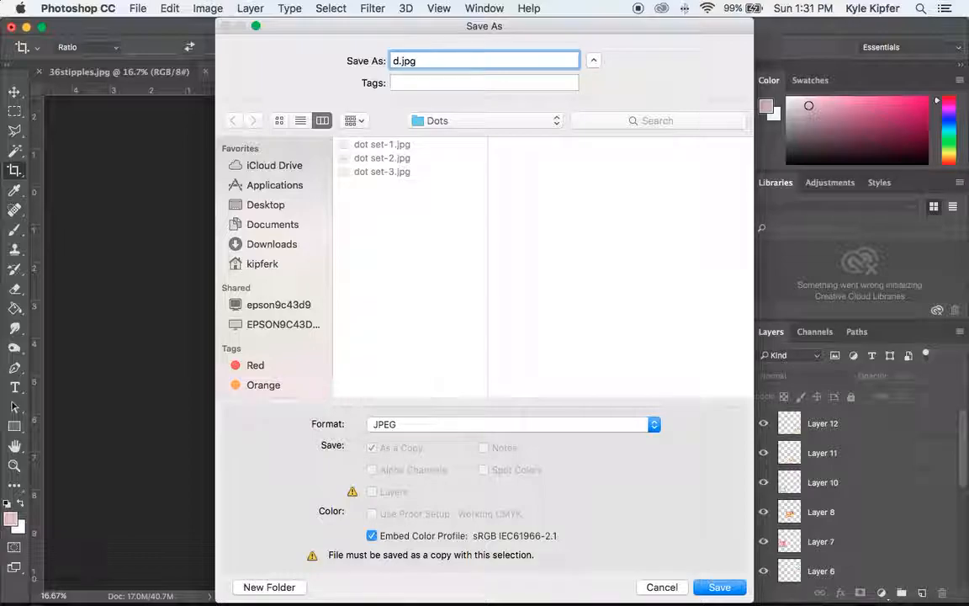
text(otsetfinish)
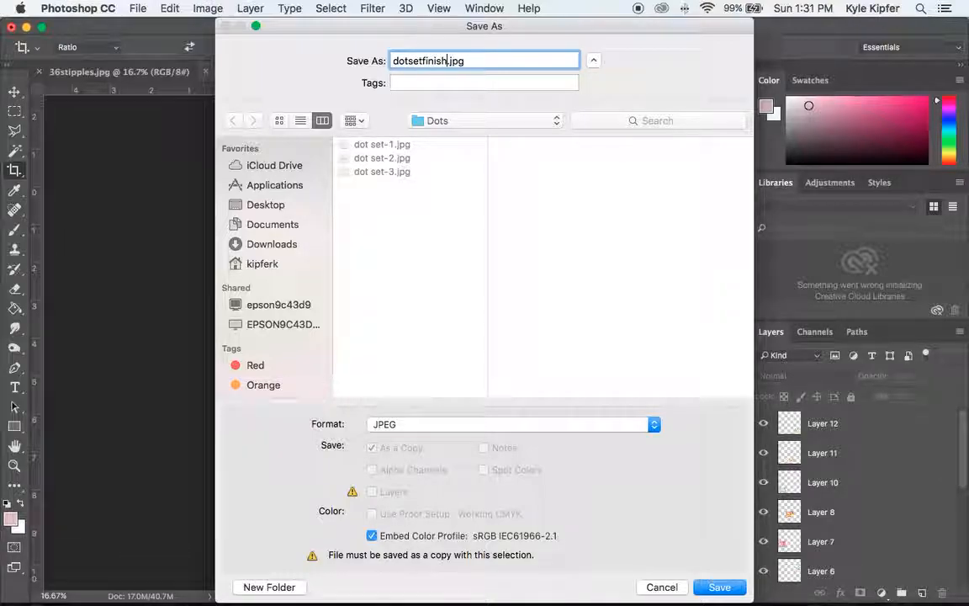
key(Return)
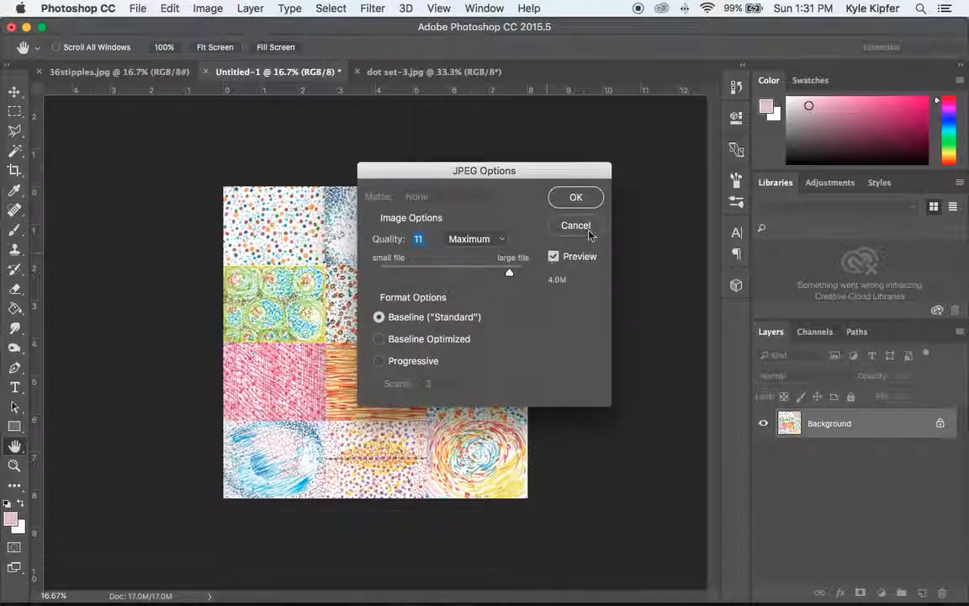
click(577, 197)
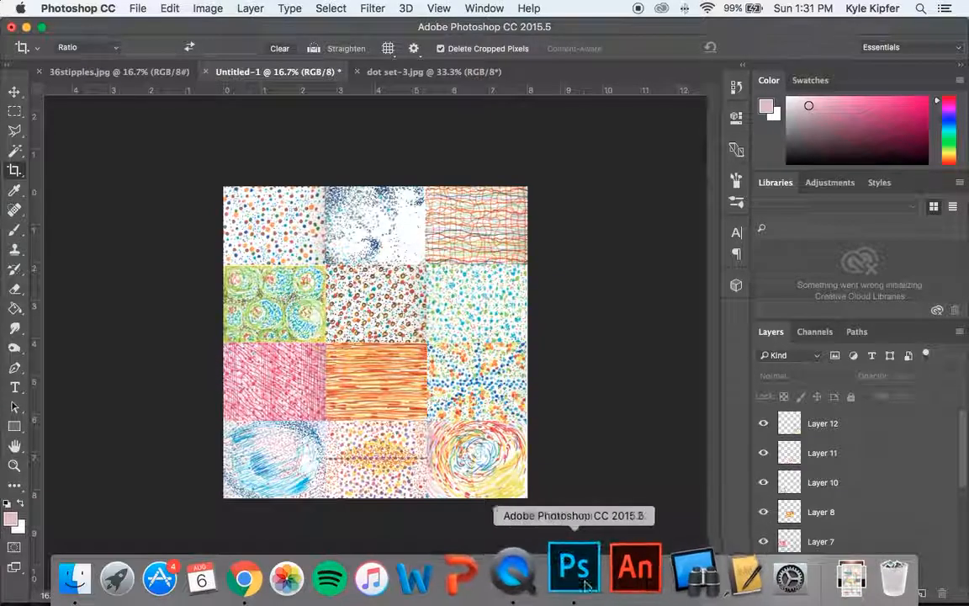
right_click(541, 562)
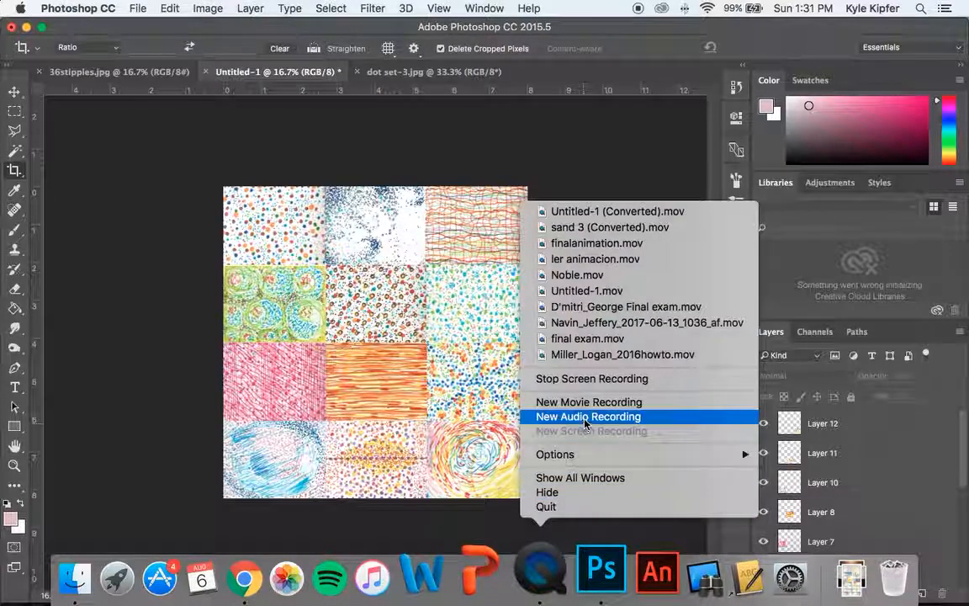